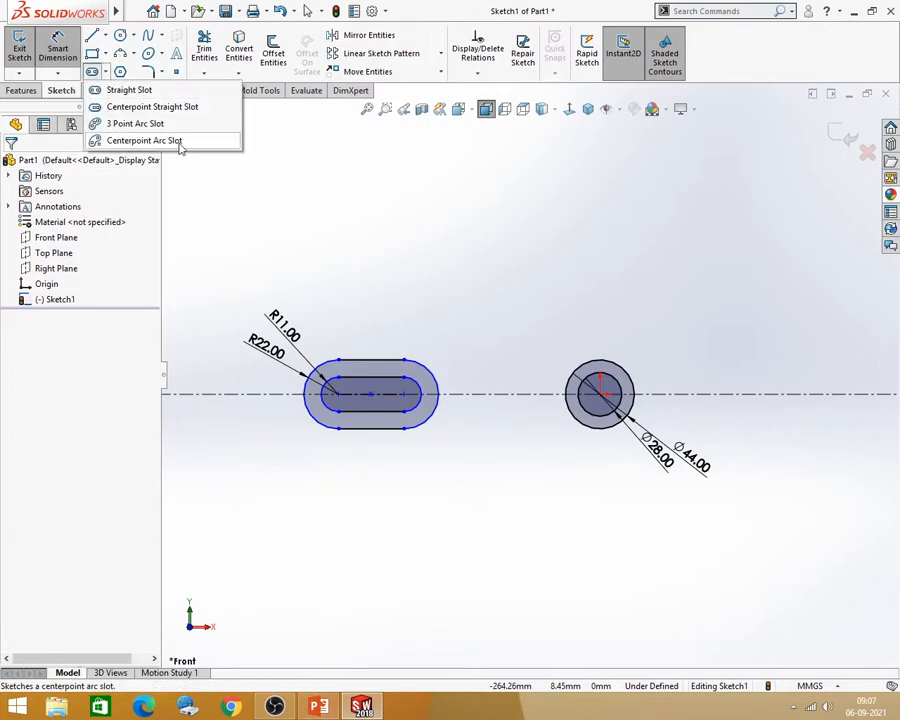
Step: Sketch a centerpoint arc slot about the origin, from the horizontal centerline to the 45° centerline, about 154 mm radius and 55 mm wide
click(320, 708)
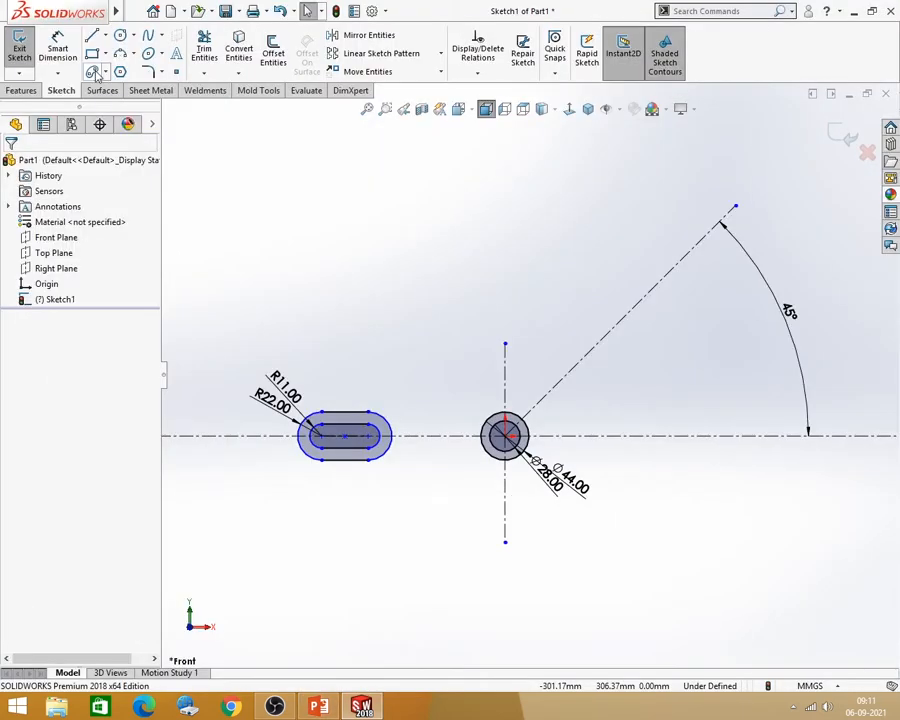
click(92, 72)
click(506, 436)
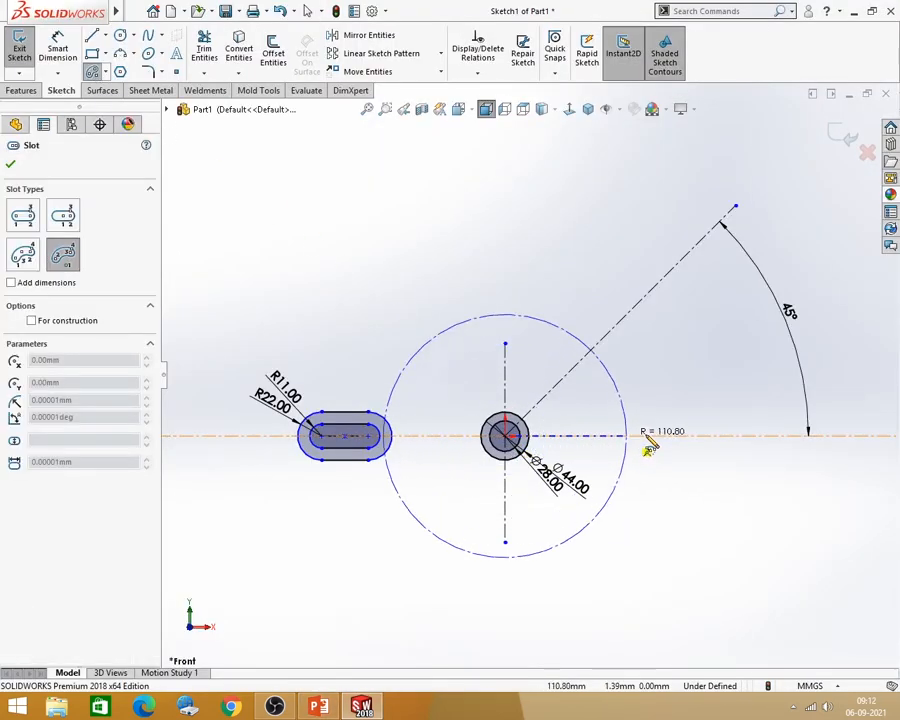
click(676, 441)
click(630, 329)
click(684, 348)
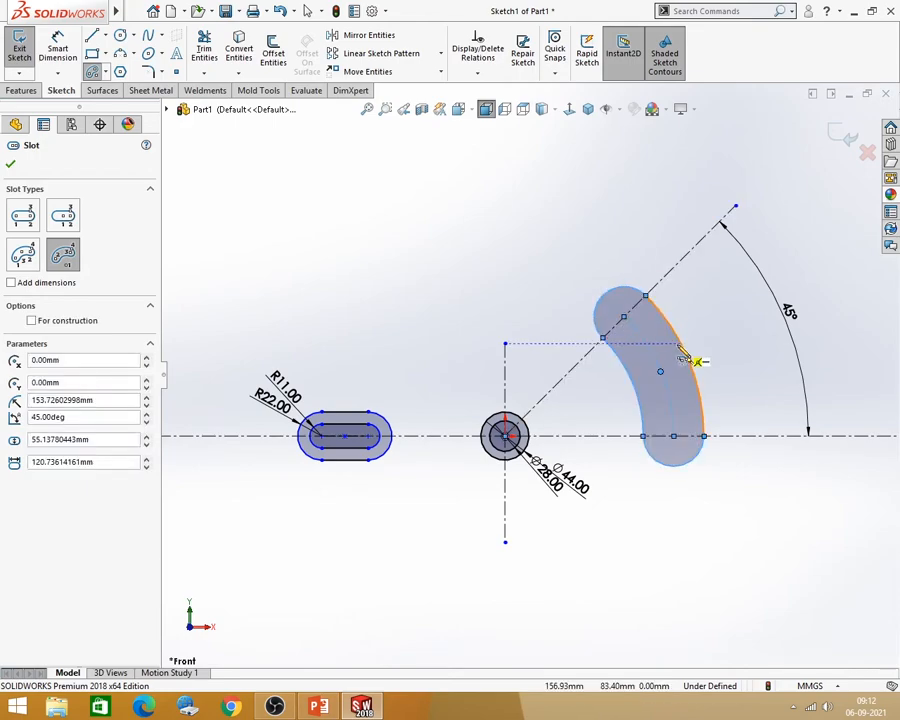
key(Escape)
Step: Dimension the distance from the origin to the arc slot's lower end center as 60 mm
click(58, 50)
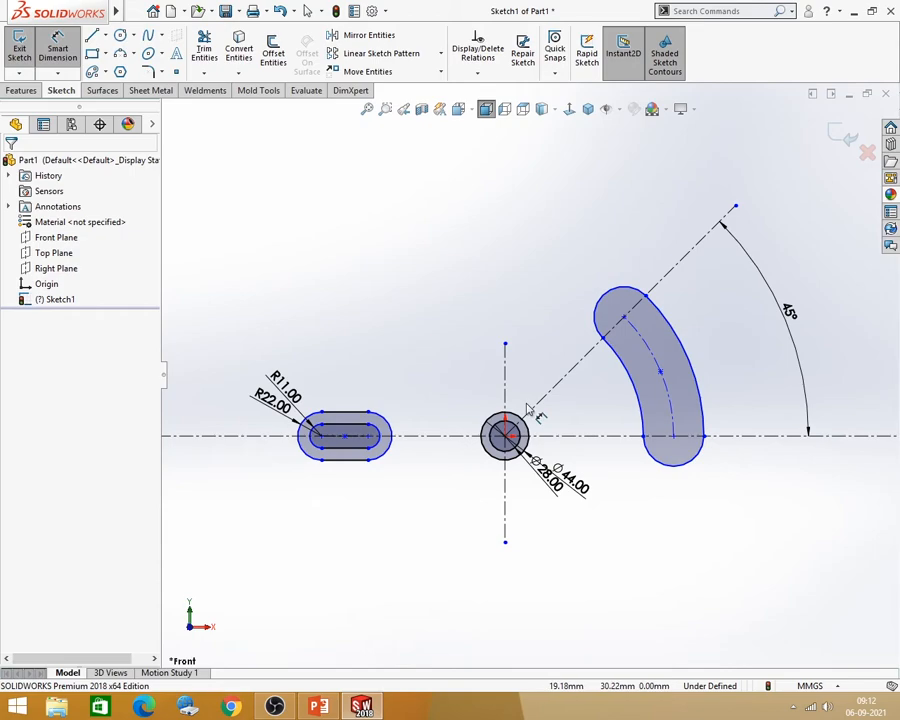
click(667, 437)
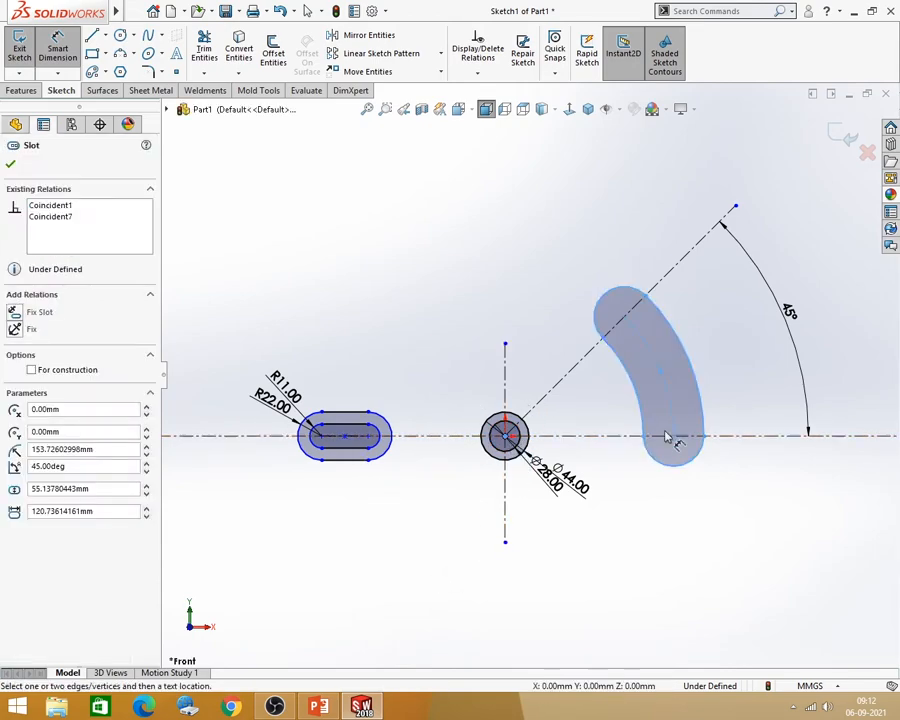
click(677, 441)
click(613, 546)
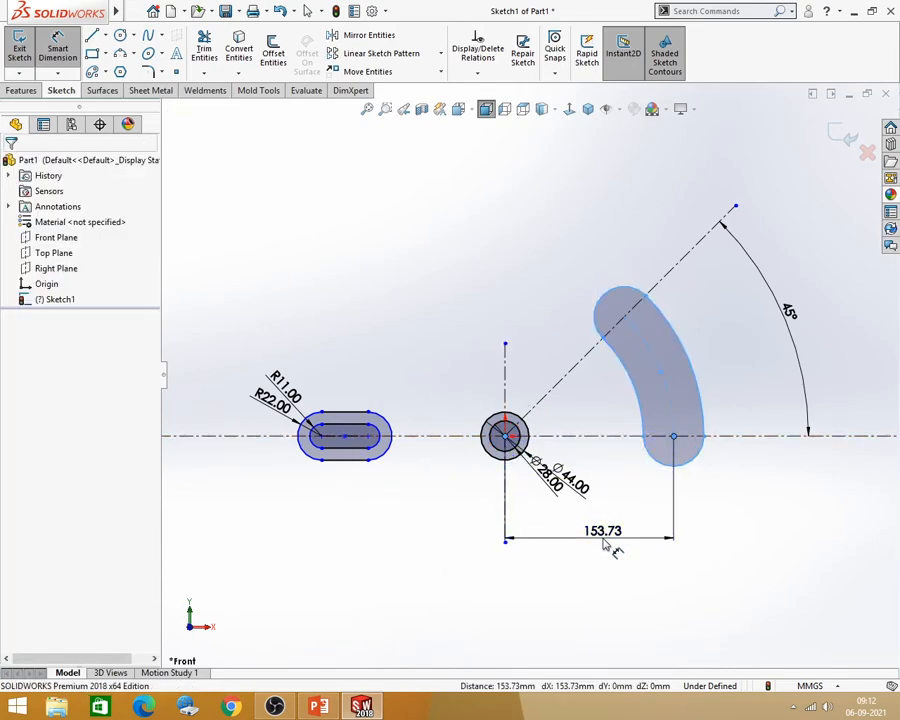
text(60)
key(Return)
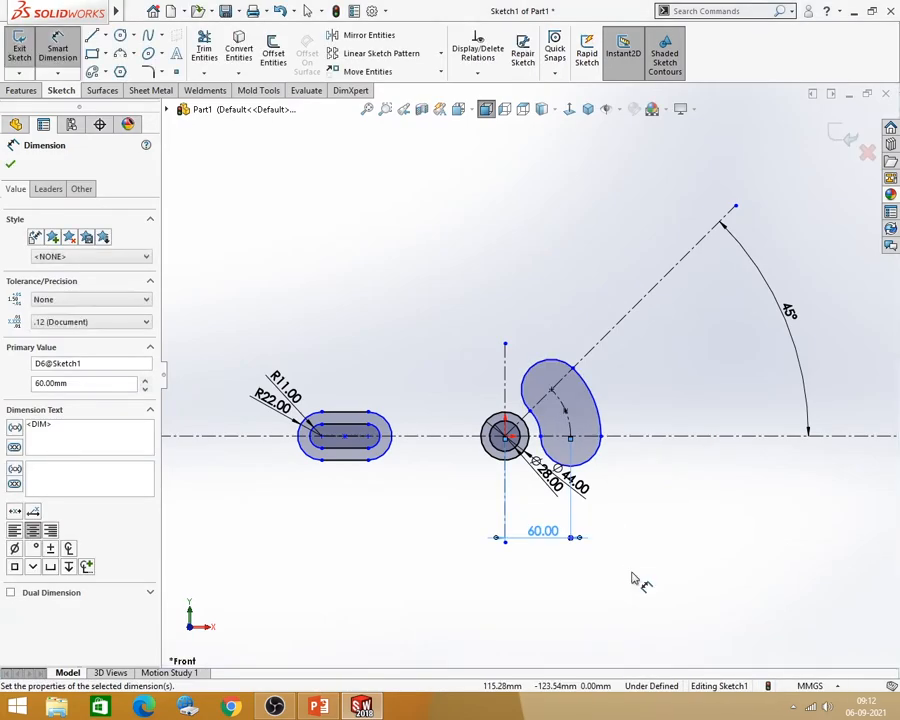
click(648, 569)
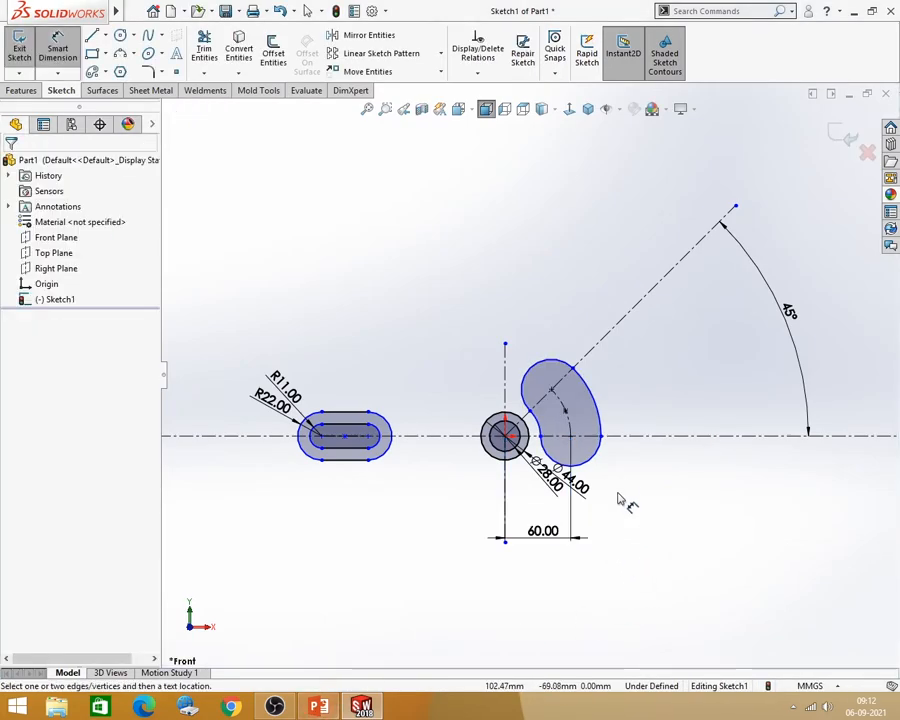
Step: Dimension the end radius of the arc slot as 11 mm
click(549, 366)
click(570, 308)
text(1)
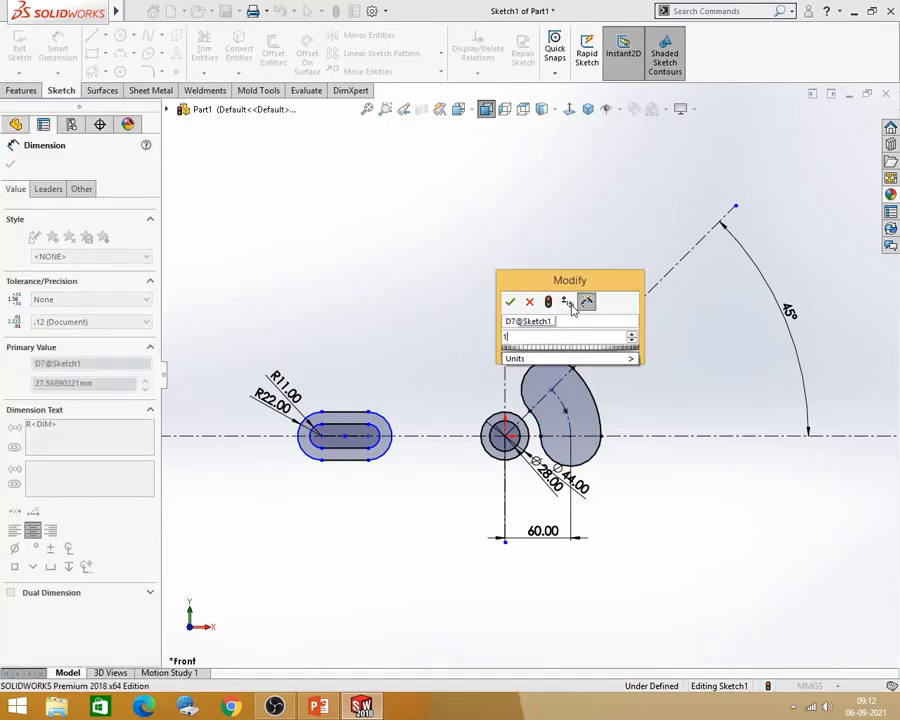
text(1)
key(Return)
key(Escape)
Step: Reposition the Ø28 and Ø44 dimension labels to the lower left of the concentric circles, clear of the arc slot
drag(553, 480, 455, 480)
drag(561, 474, 432, 466)
key(Escape)
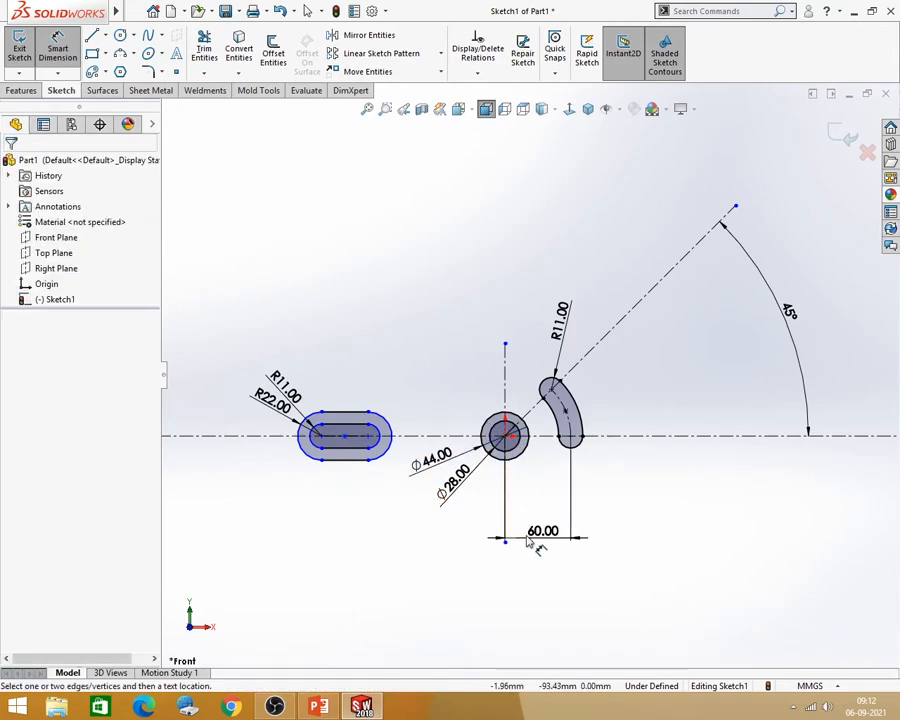
scroll(530, 530, down, 2)
scroll(557, 537, up, 2)
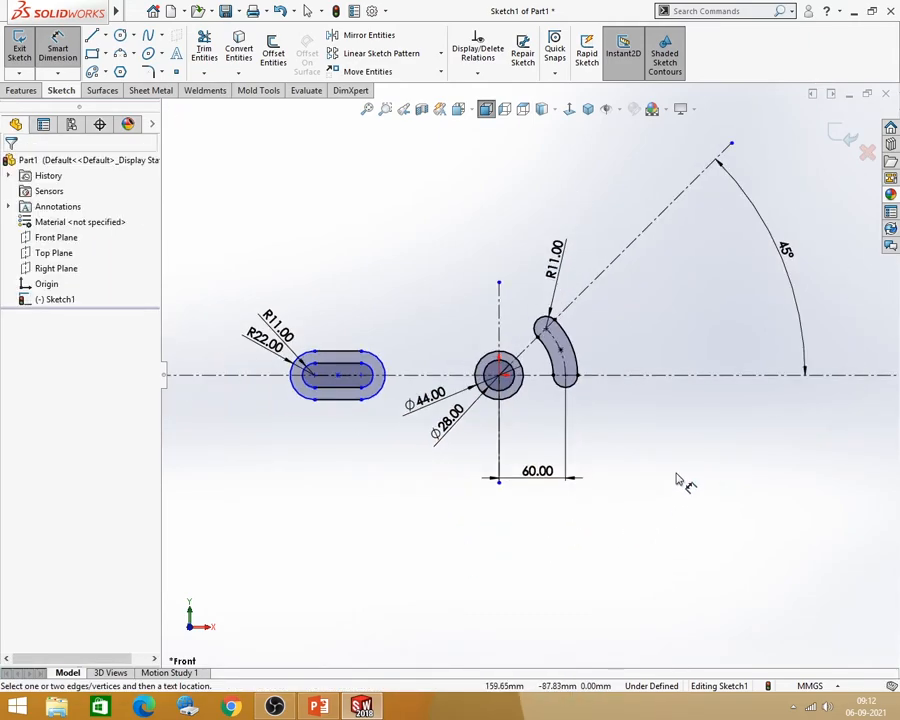
key(Escape)
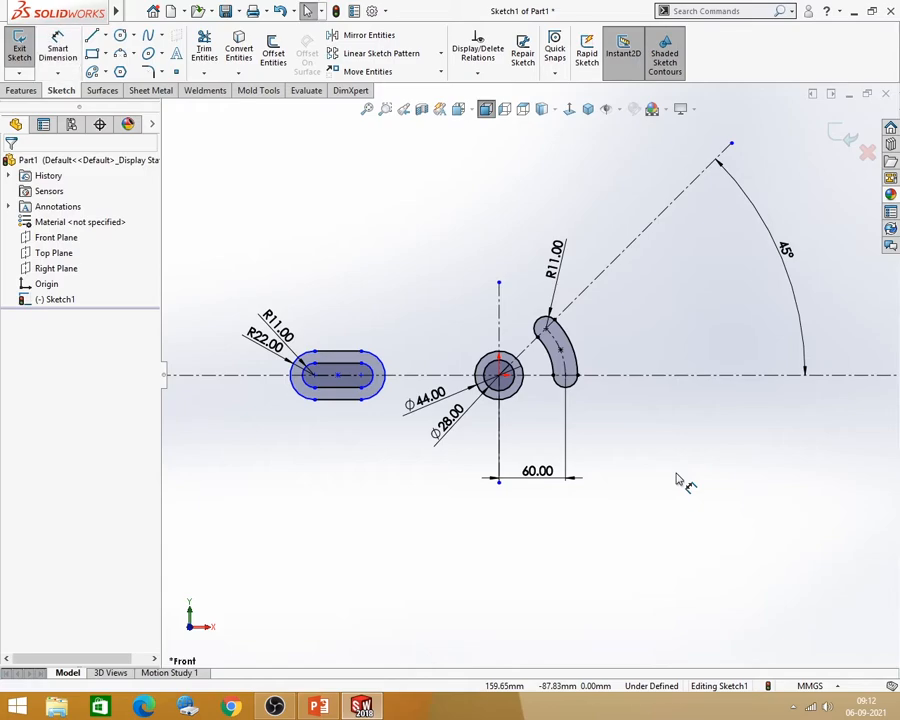
Step: Sketch a second centerpoint arc slot about 48 mm wide around the first one, using the same origin and end centers
click(93, 73)
scroll(480, 355, down, 2)
click(513, 390)
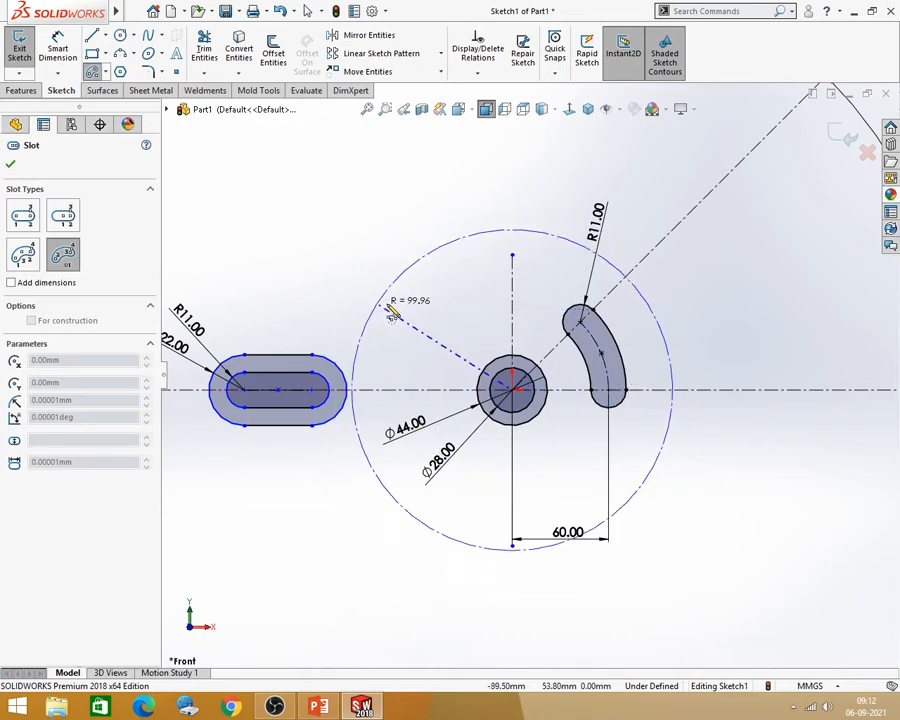
click(607, 388)
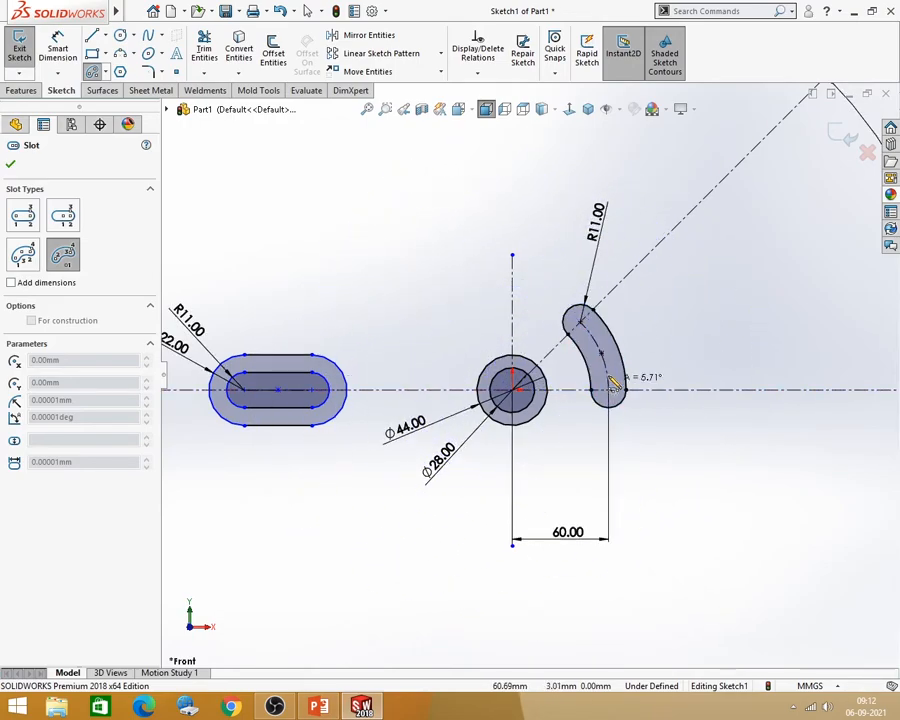
click(587, 329)
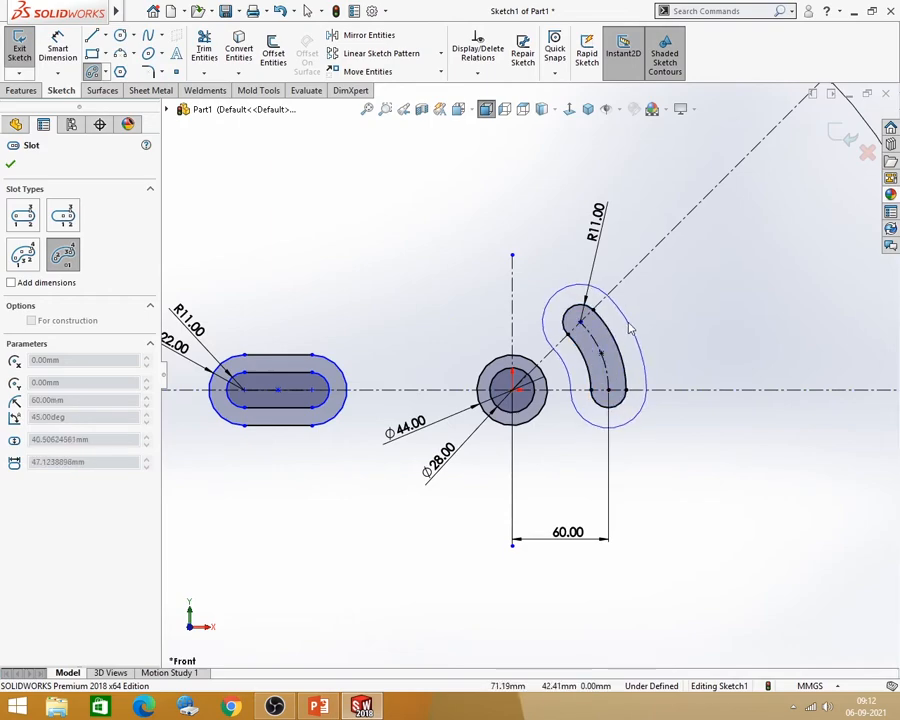
click(631, 333)
Step: Dimension the end radius of the outer arc slot as 22 mm
key(d)
click(577, 289)
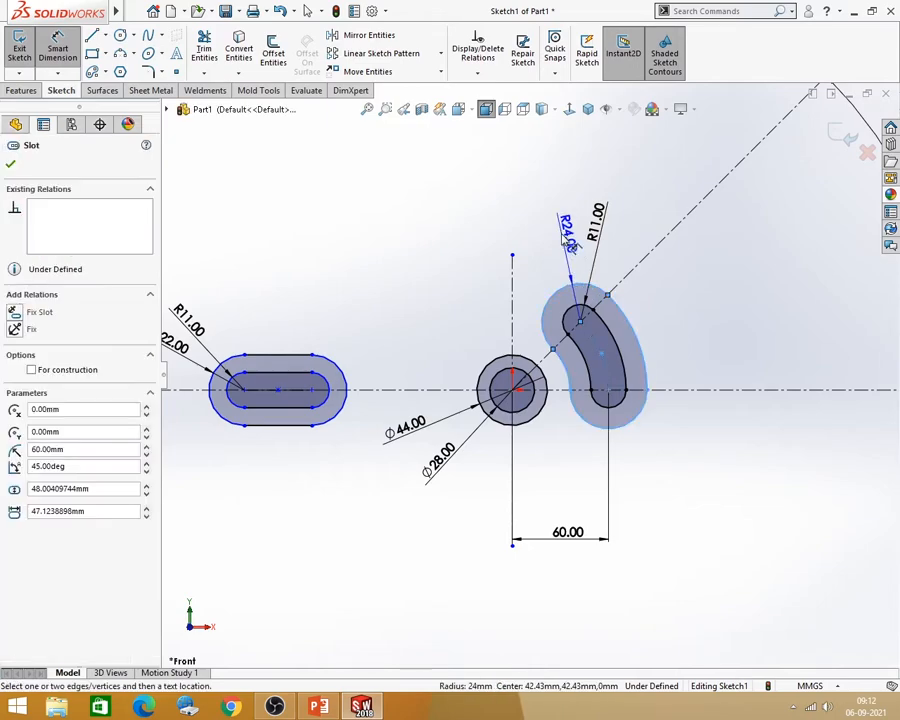
click(555, 224)
text(22)
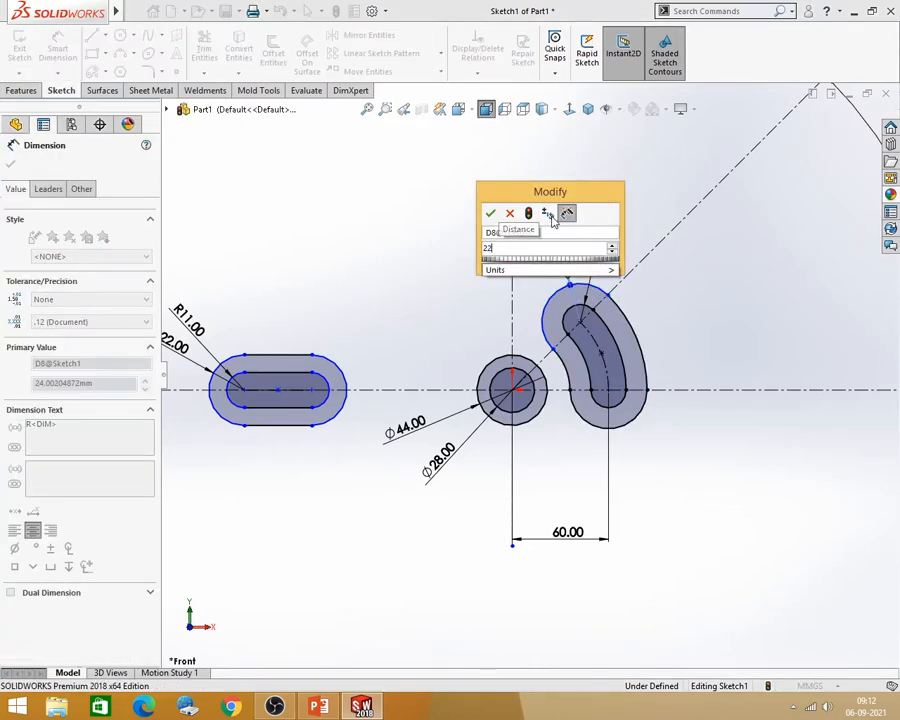
key(Return)
click(708, 338)
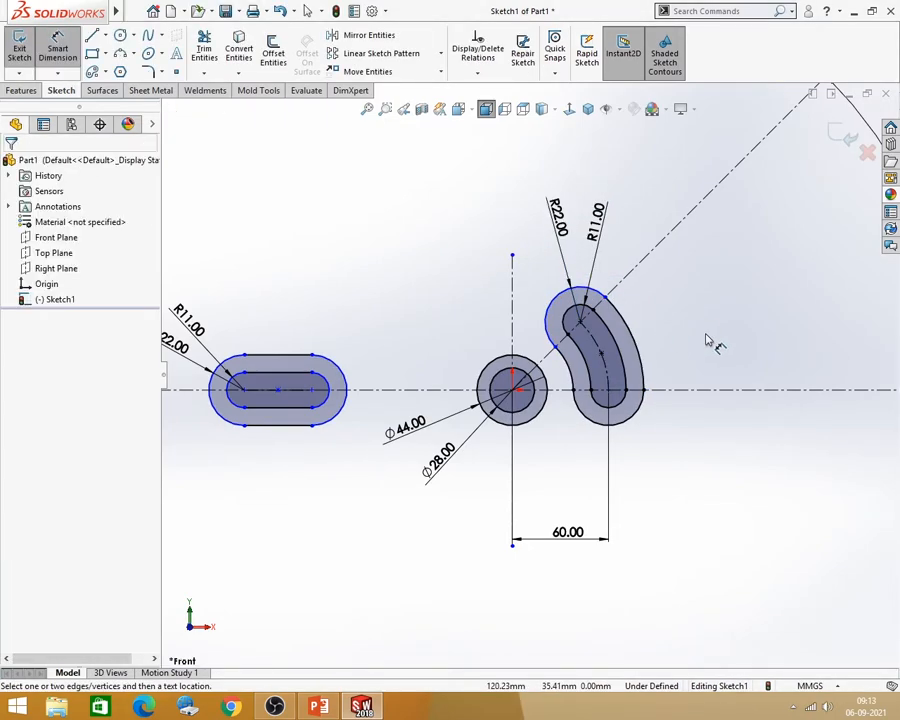
key(Escape)
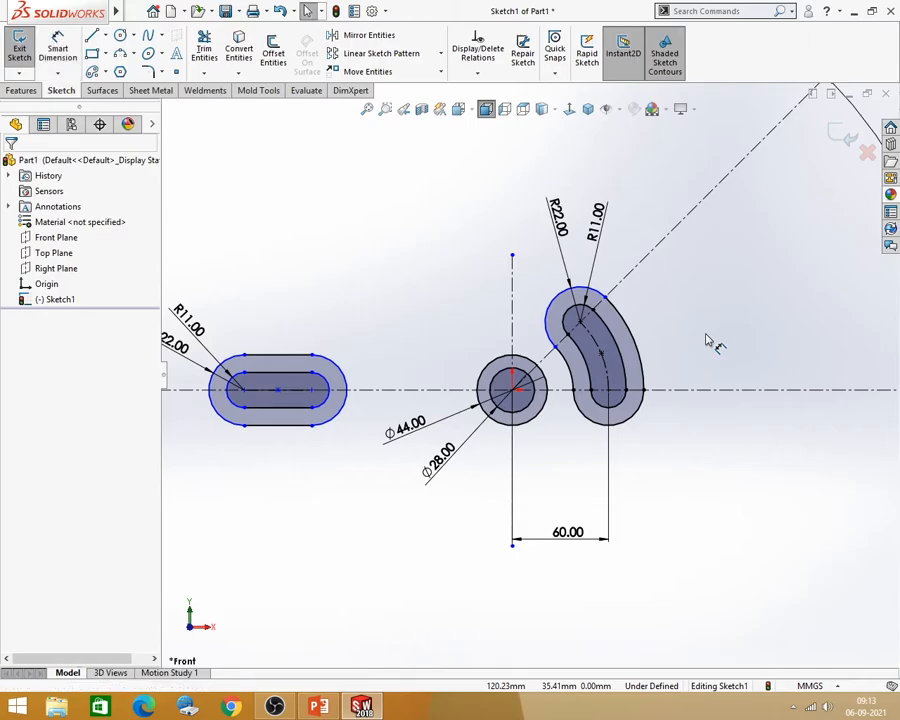
Step: Check the Gear Arm drawing in PowerPoint, return to the SOLIDWORKS sketch and set the inclined centerline's angle to 40°
click(318, 707)
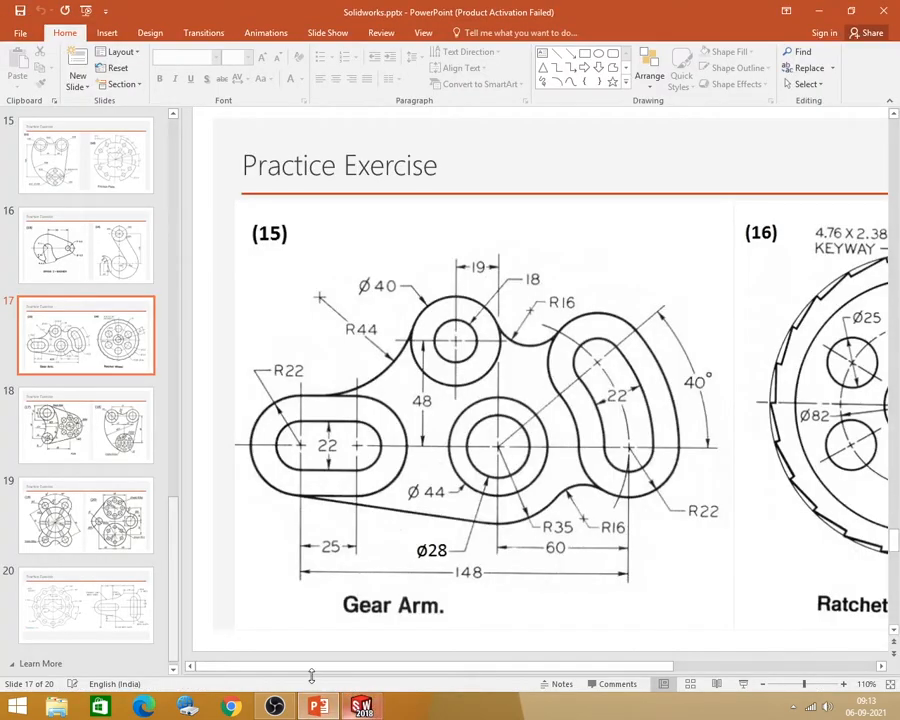
click(818, 10)
scroll(556, 354, up, 2)
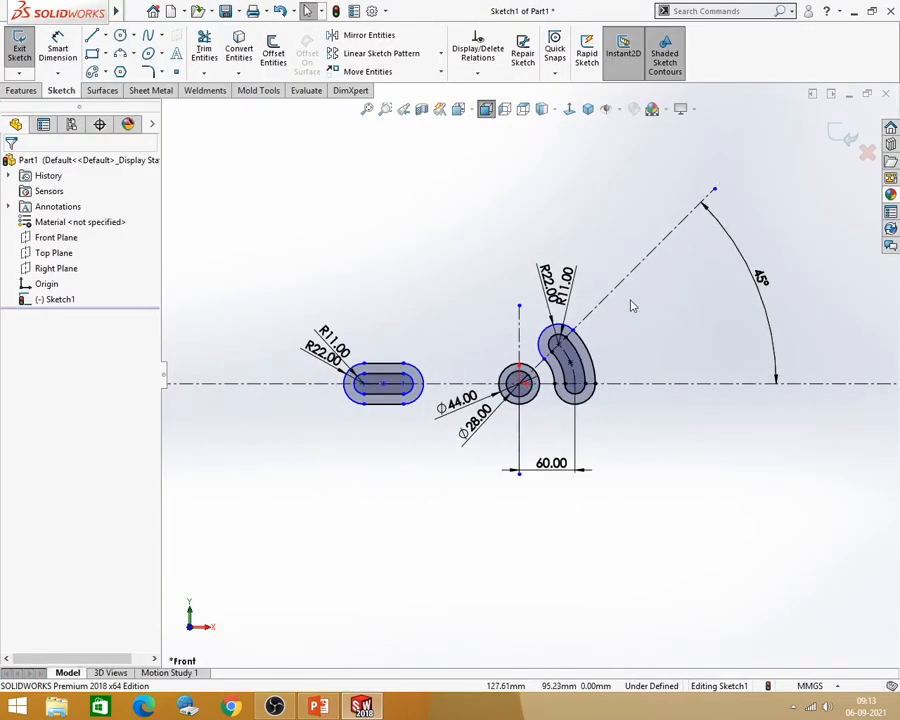
scroll(661, 316, down, 1)
double_click(776, 278)
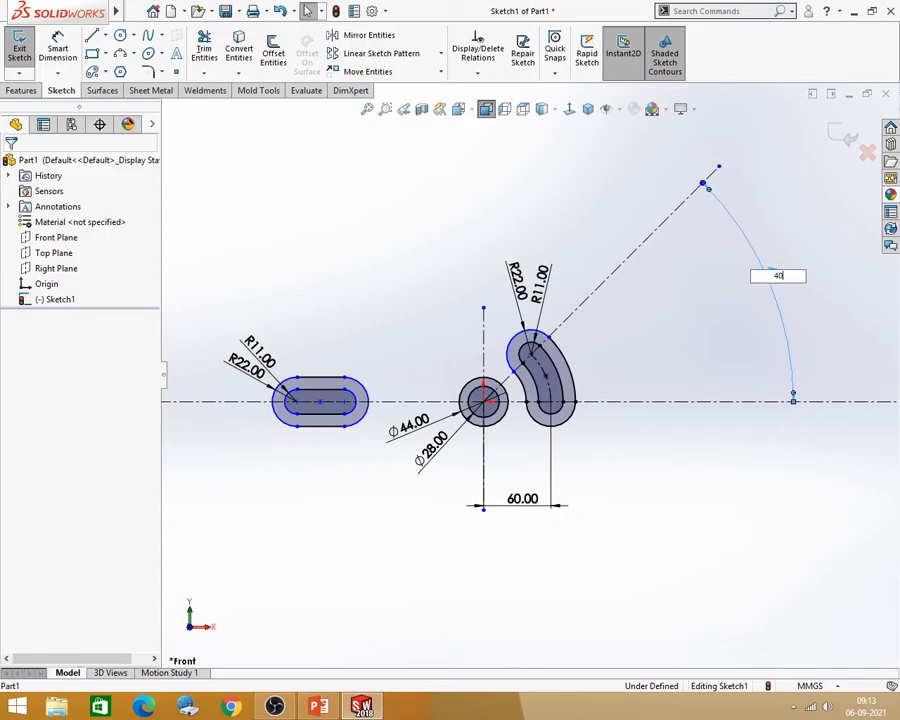
text(40)
key(Return)
Step: Make the outer arc slot's upper end center coincident with the inner arc slot's upper end center
scroll(582, 418, down, 5)
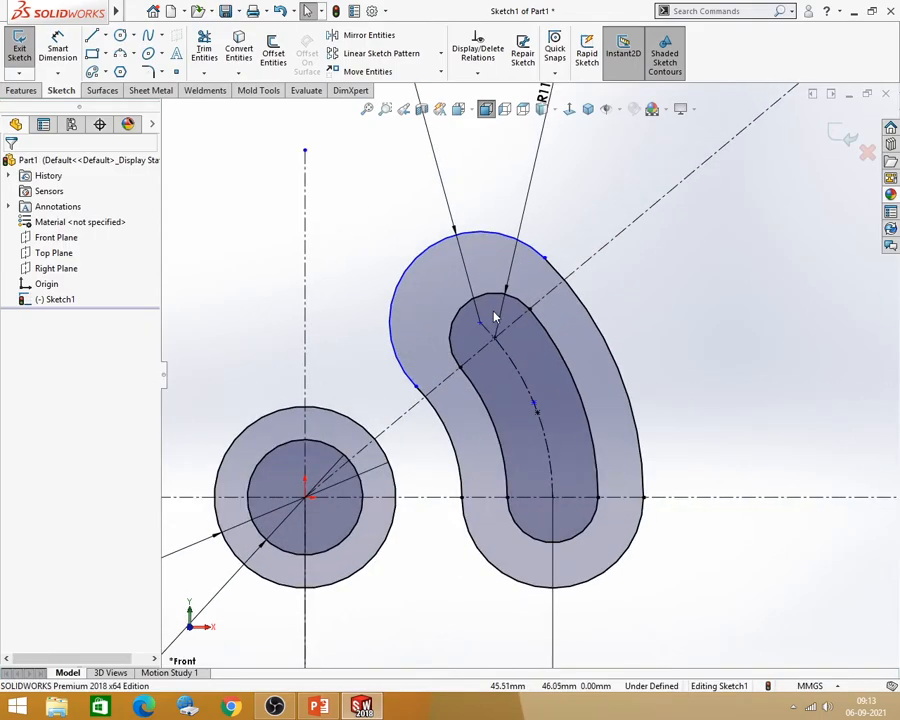
scroll(556, 314, down, 2)
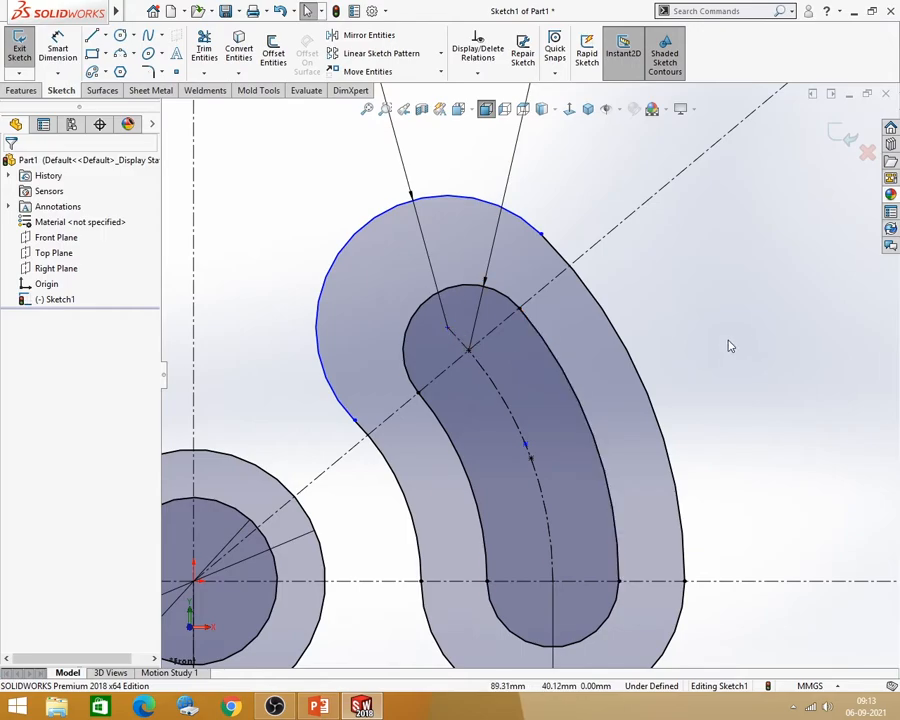
click(469, 350)
ctrl+click(447, 327)
mouse_move(448, 327)
mouse_down()
mouse_move(474, 361)
mouse_move(456, 342)
mouse_up()
click(661, 364)
click(460, 341)
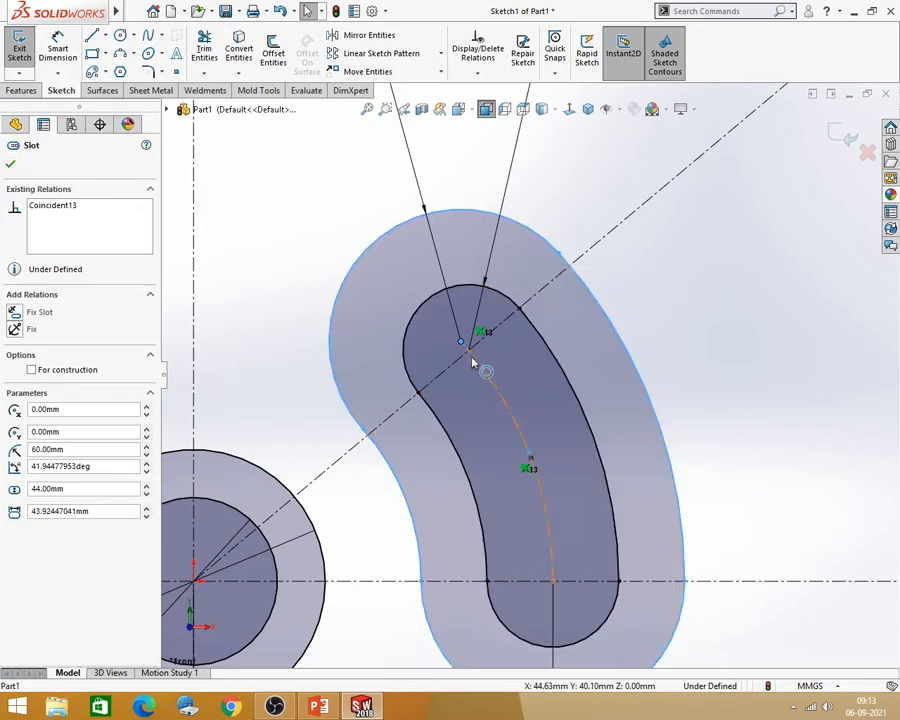
ctrl+click(472, 352)
click(592, 337)
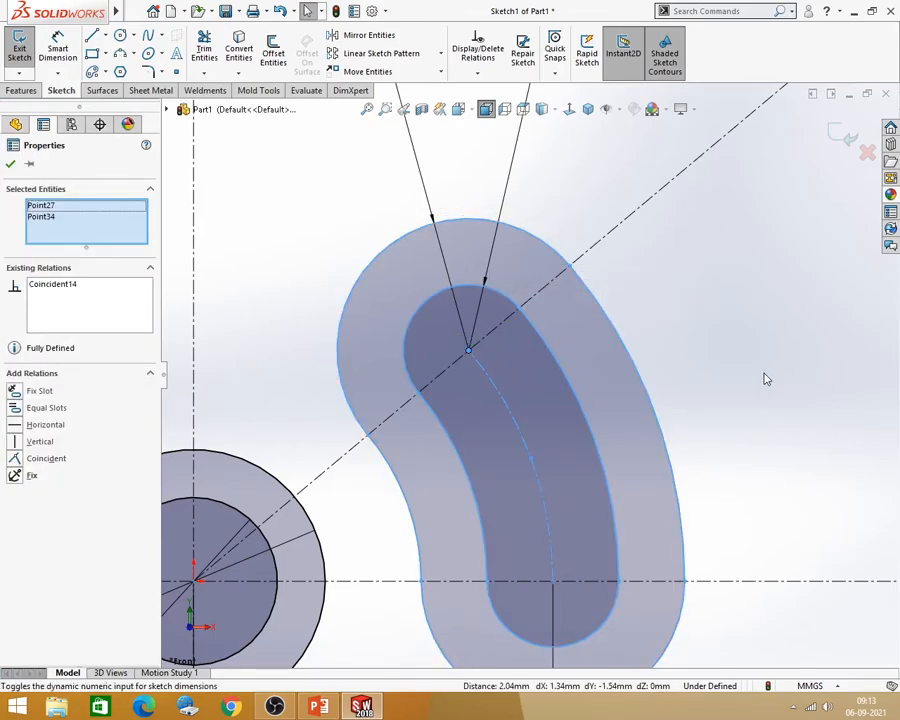
click(765, 379)
Step: Reposition the R11 and R22 dimension labels of the arc slots to the upper right of the slots
scroll(594, 349, up, 10)
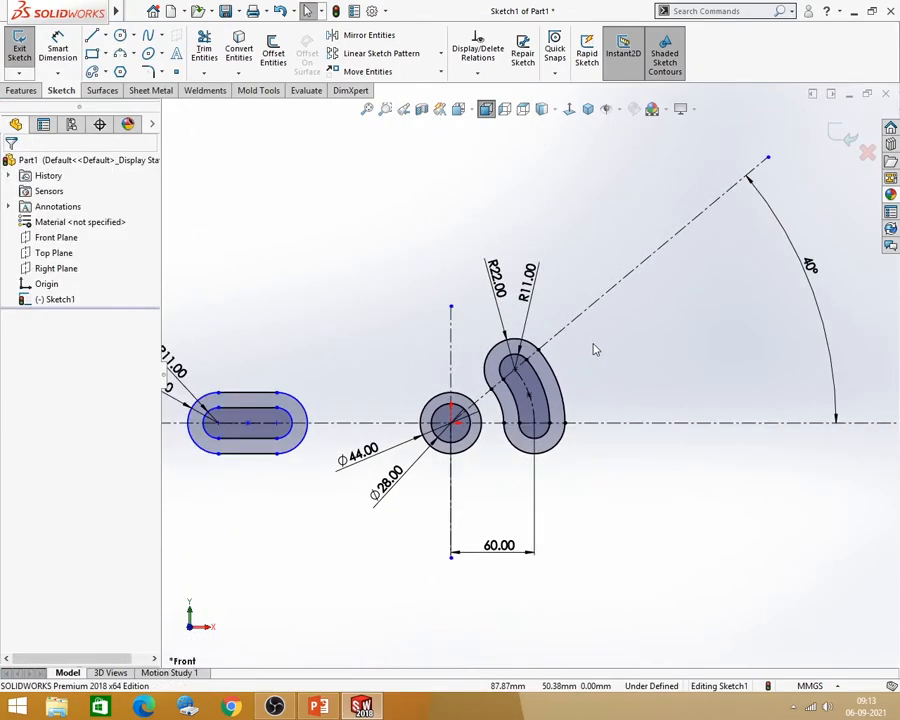
drag(533, 281, 583, 295)
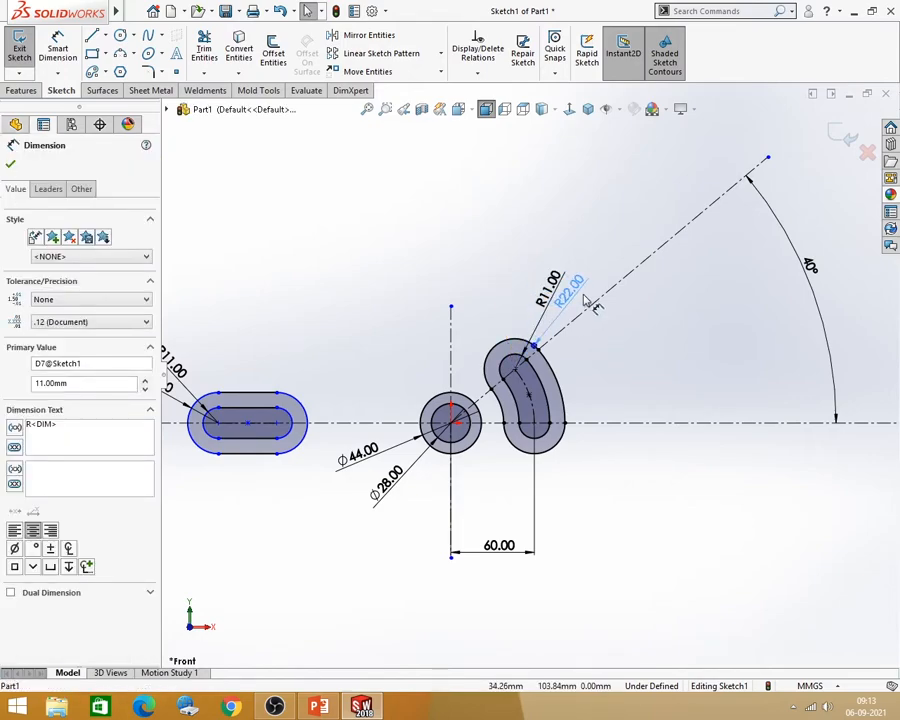
click(657, 364)
scroll(588, 381, up, 1)
scroll(421, 411, down, 1)
scroll(421, 417, up, 1)
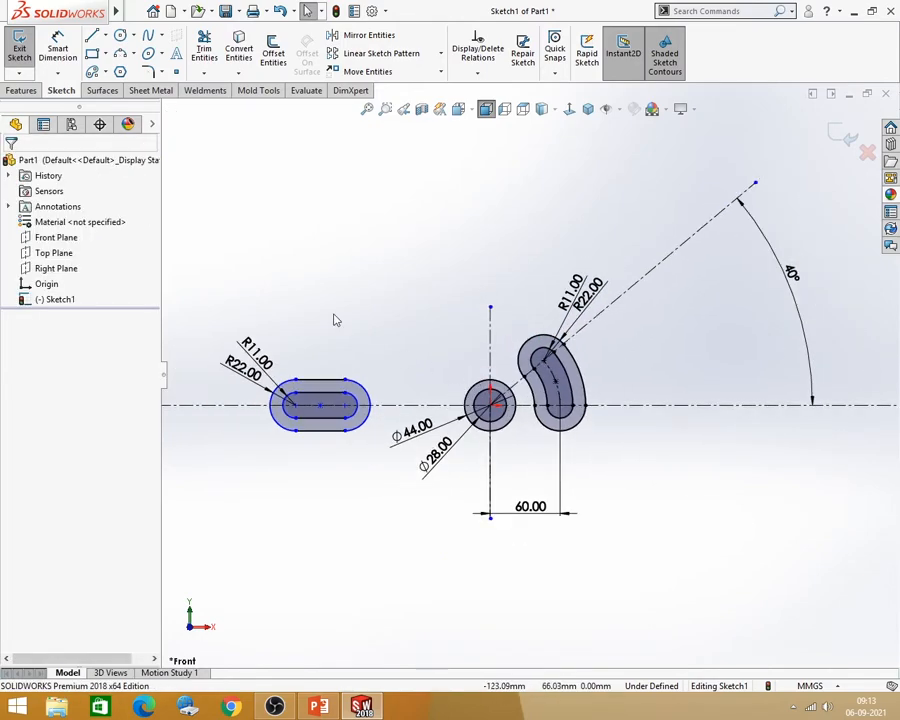
Step: Dimension the horizontal distance between the straight slot's left end center and the arc slot's lower end center as 148 mm
click(58, 50)
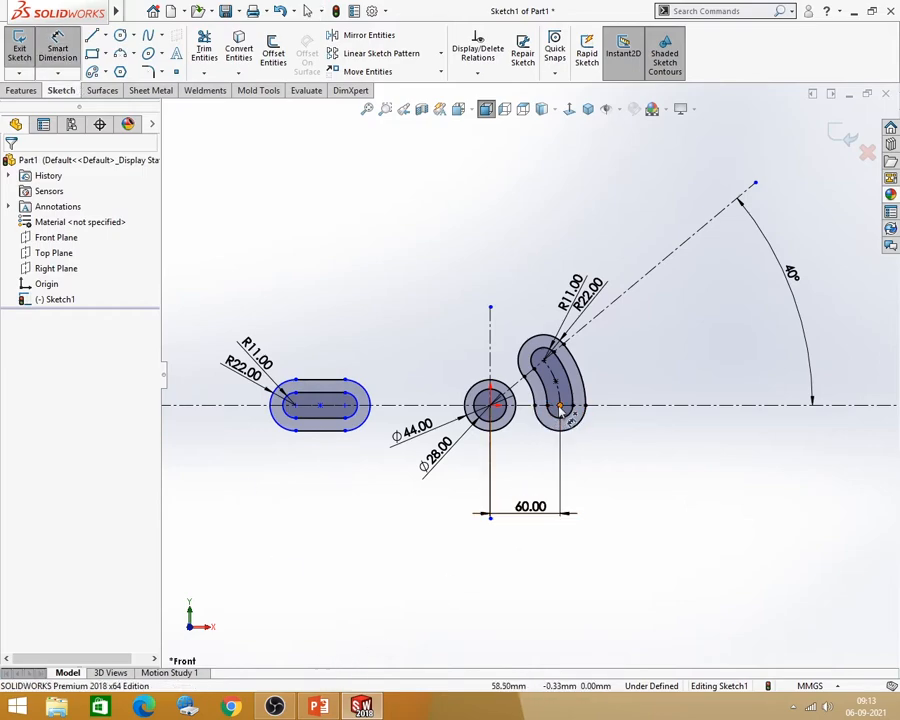
click(312, 410)
click(296, 406)
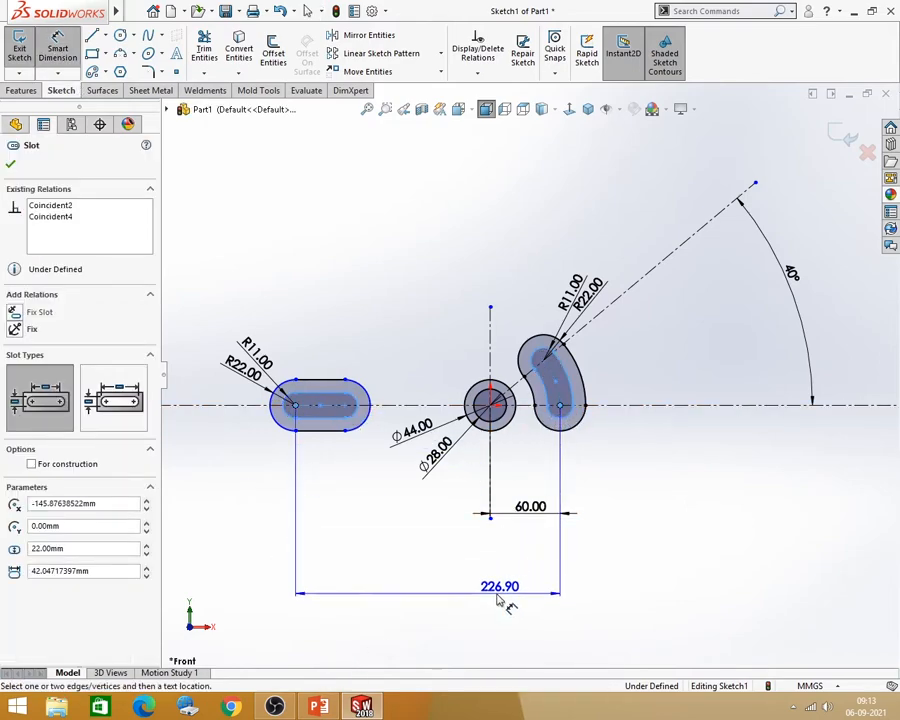
click(432, 558)
key(alt+Tab)
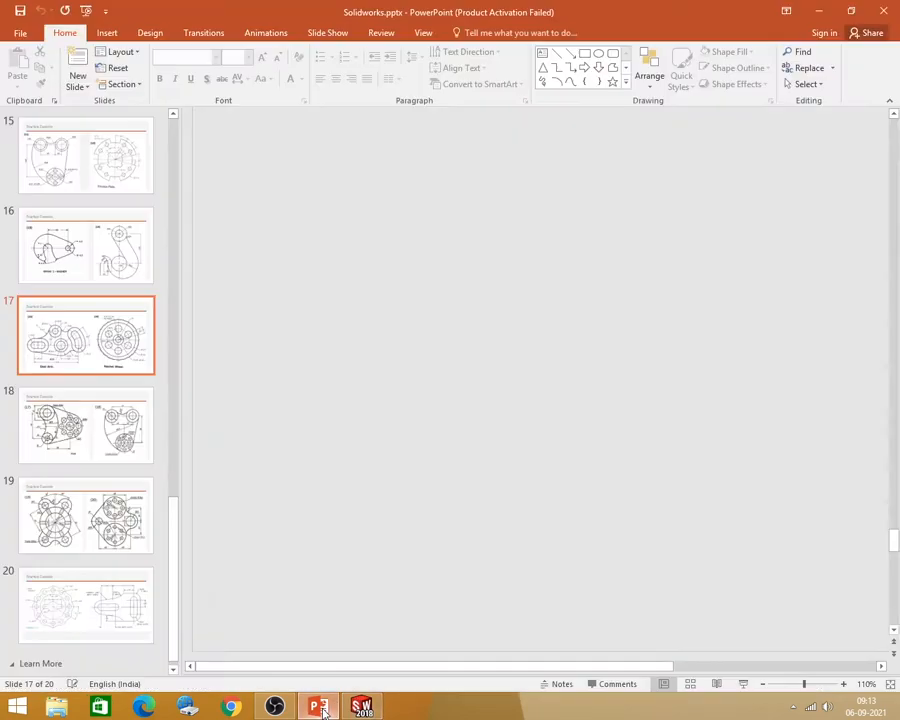
key(alt+Tab)
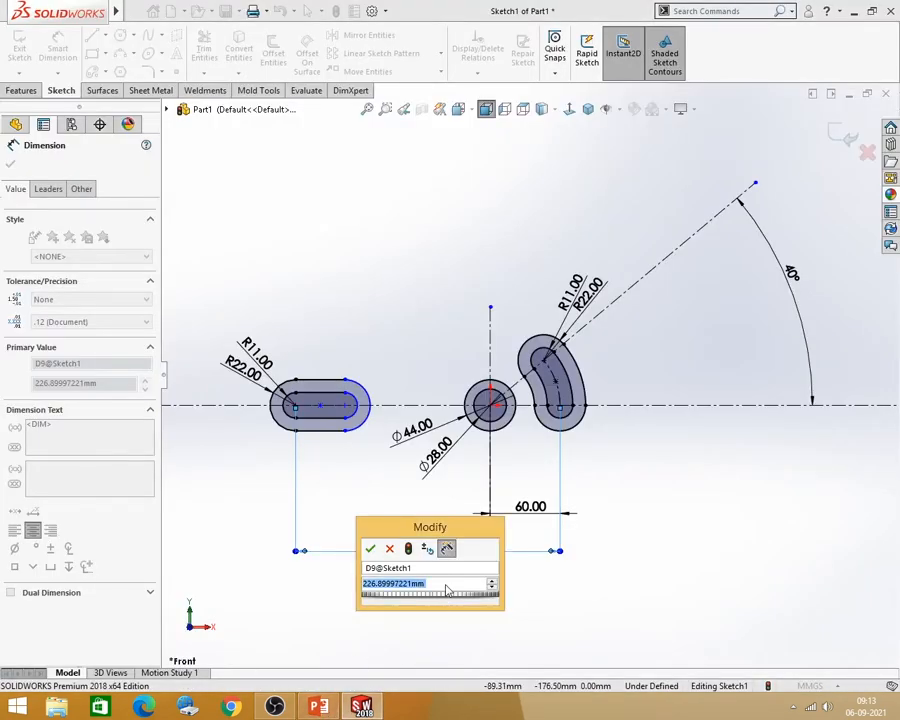
text(160)
key(Return)
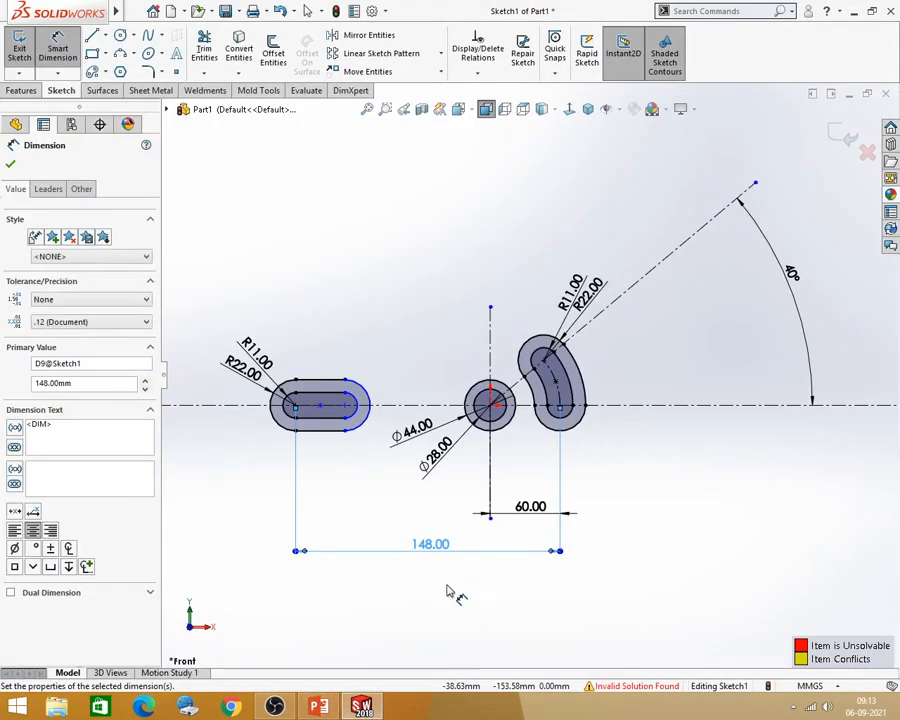
click(585, 590)
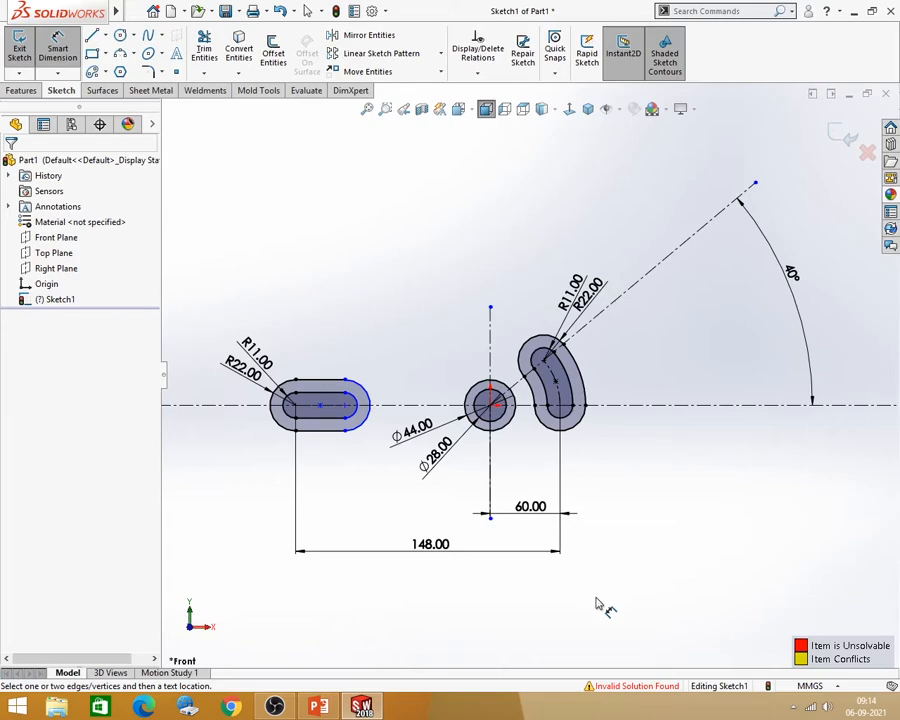
Step: Undo the 148 mm distance dimension between the straight slot and the arc slot
scroll(615, 560, up, 1)
scroll(416, 504, down, 3)
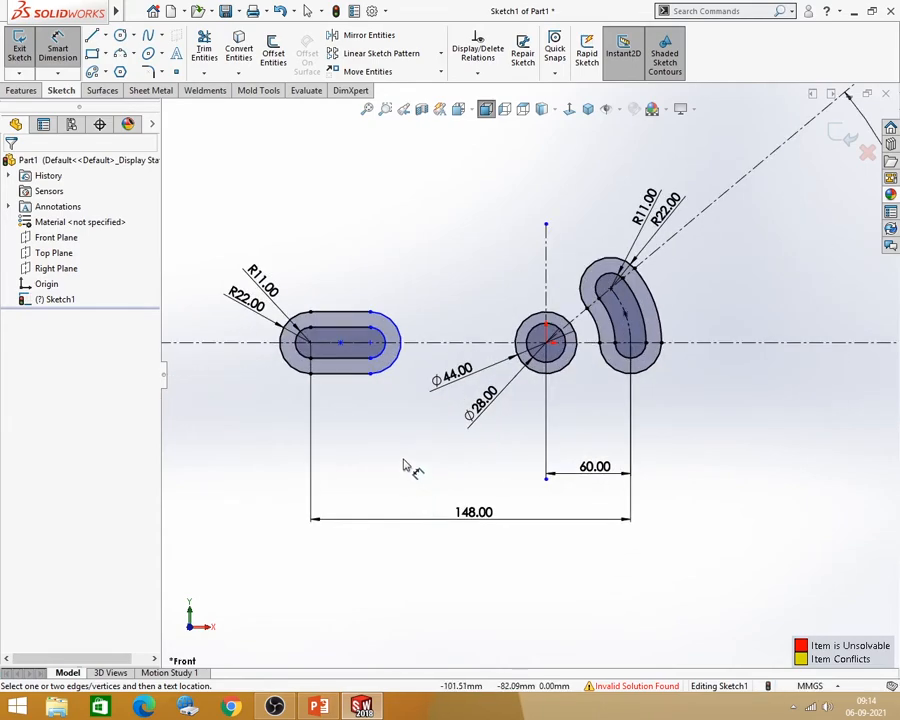
key(Escape)
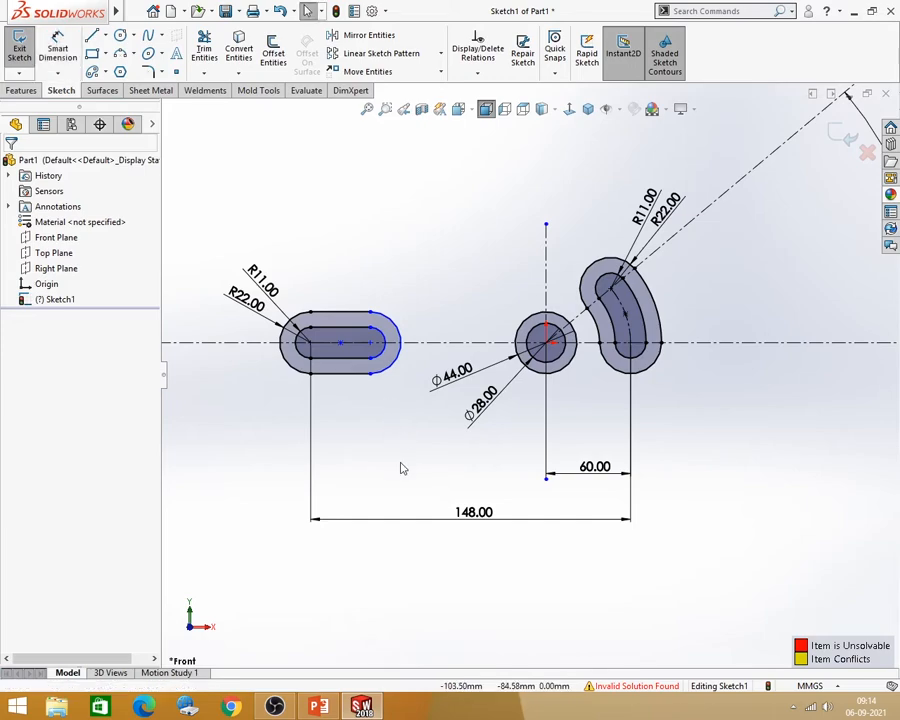
key(ctrl+z)
key(ctrl+z)
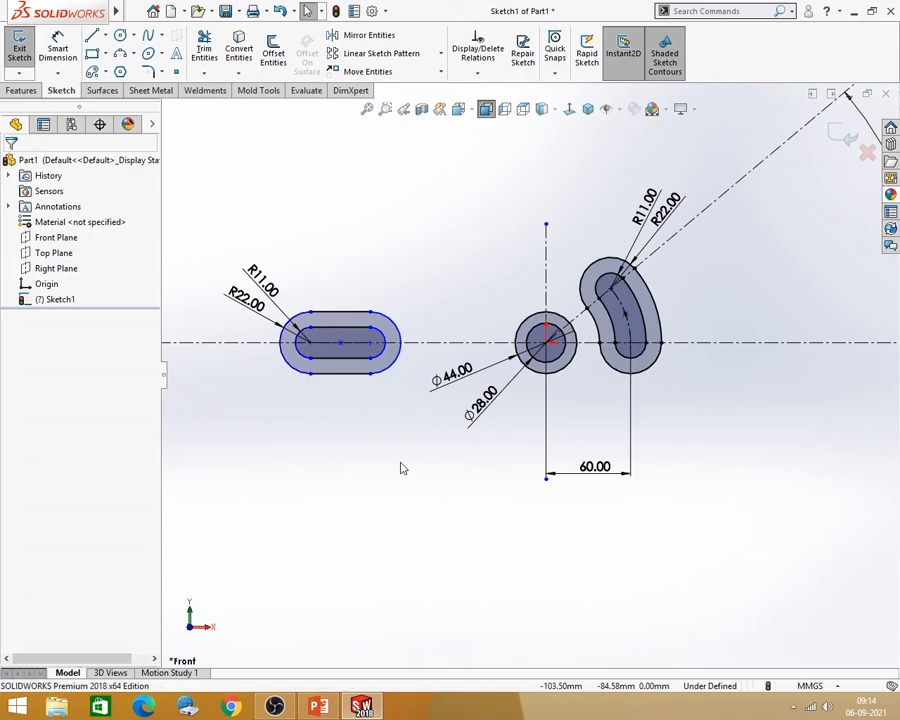
Step: Check the Gear Arm drawing in PowerPoint, return to the SOLIDWORKS sketch and dimension the straight slot's center-to-center length as 25 mm
mouse_move(374, 344)
mouse_down()
mouse_move(459, 343)
mouse_move(322, 343)
mouse_move(386, 343)
mouse_up()
click(364, 475)
click(323, 710)
click(323, 710)
click(46, 56)
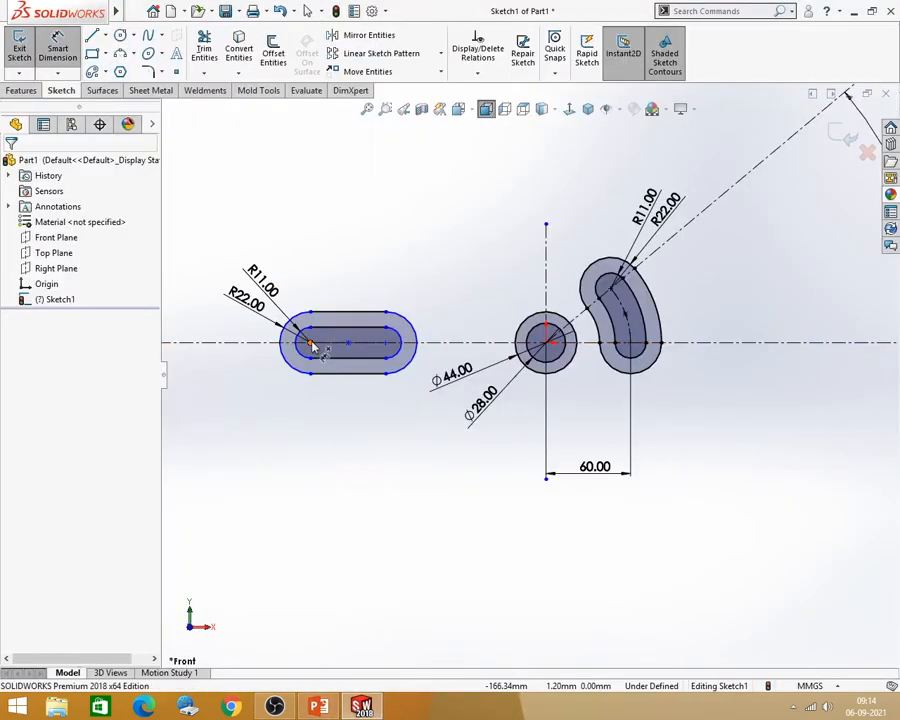
click(376, 345)
click(352, 418)
text(25)
key(Return)
click(347, 483)
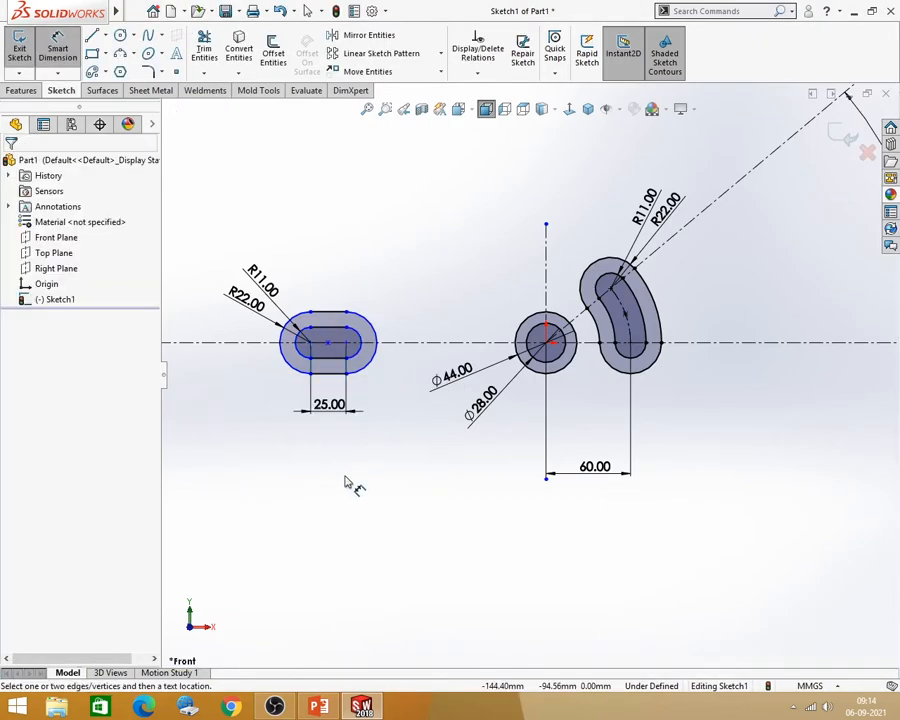
key(Escape)
Step: Move the straight slot closer to the central circles and dimension its left end center to the arc slot's lower end center as 148 mm
drag(312, 344, 376, 474)
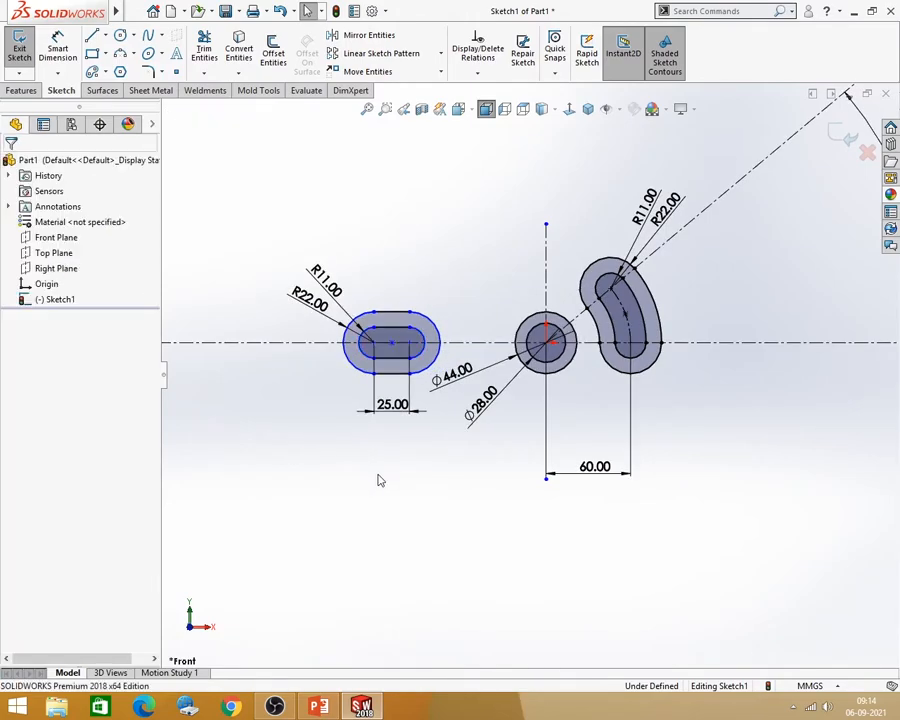
click(62, 48)
click(374, 344)
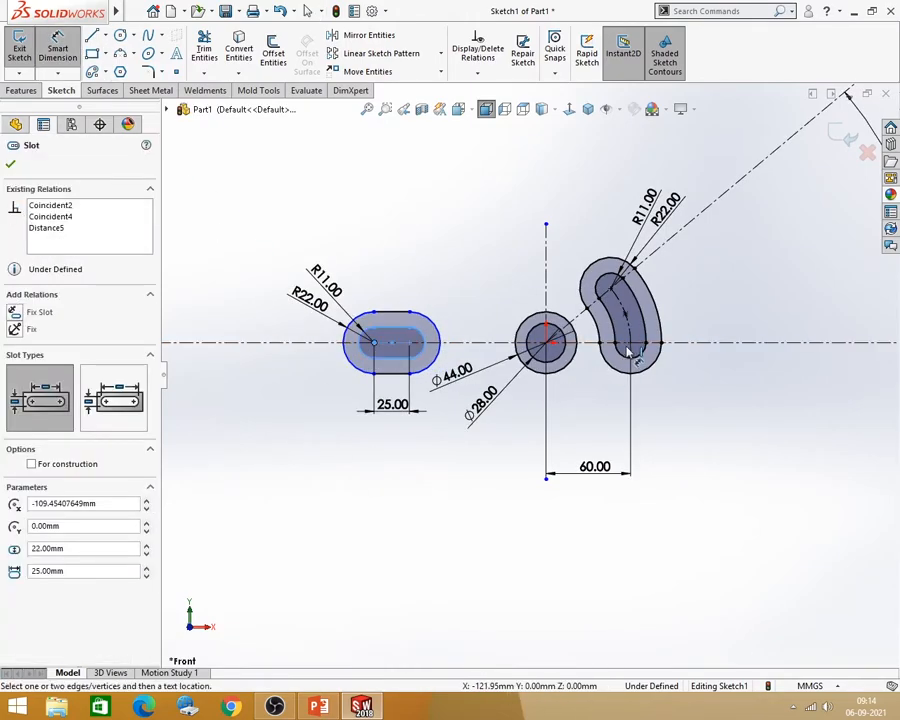
click(631, 344)
click(516, 537)
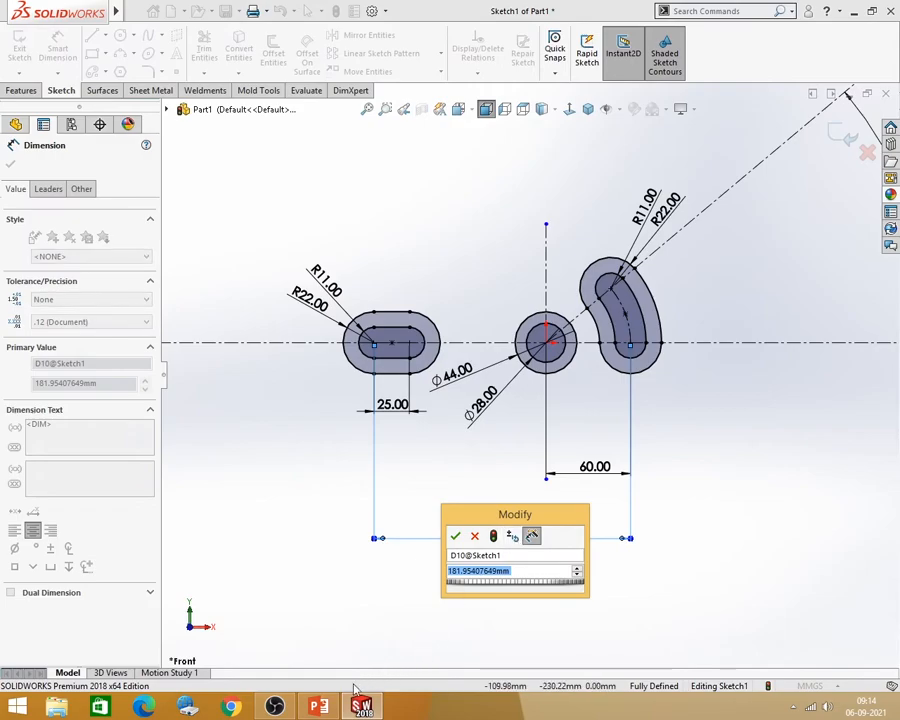
click(318, 707)
click(318, 707)
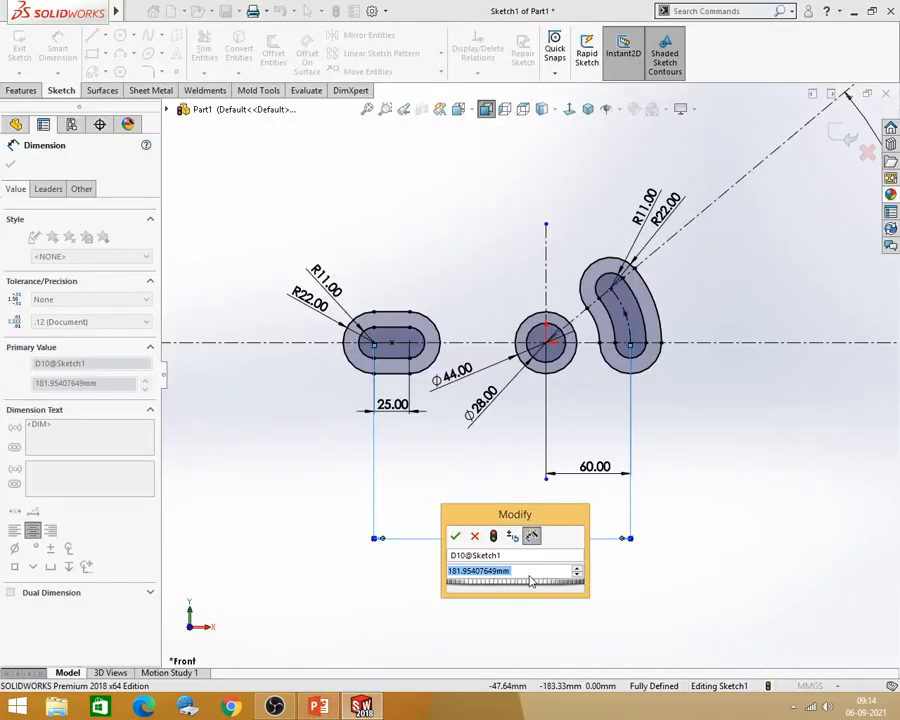
text(148)
key(Return)
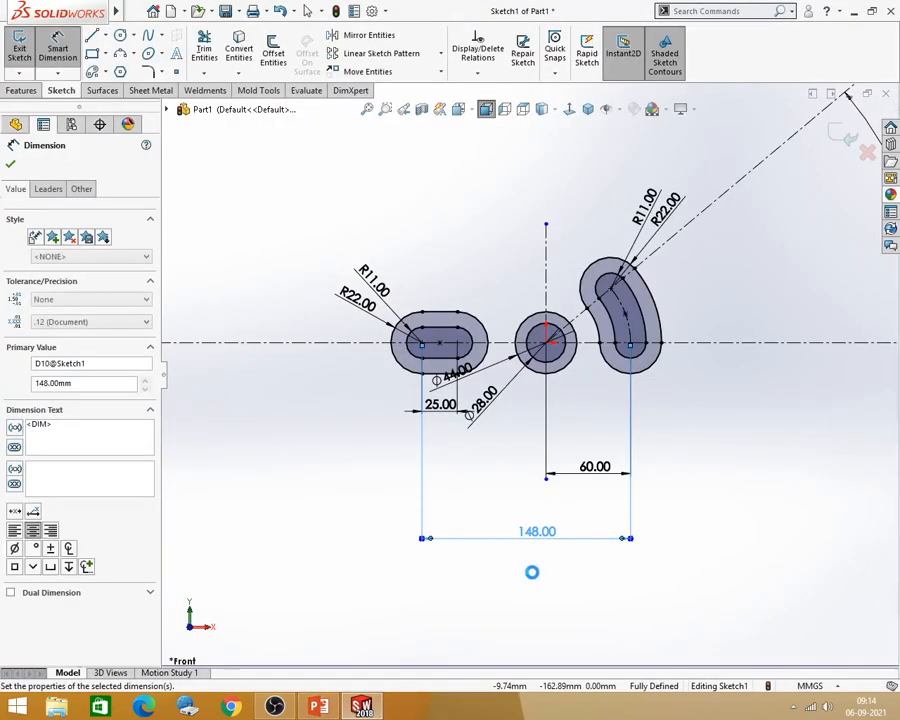
key(Escape)
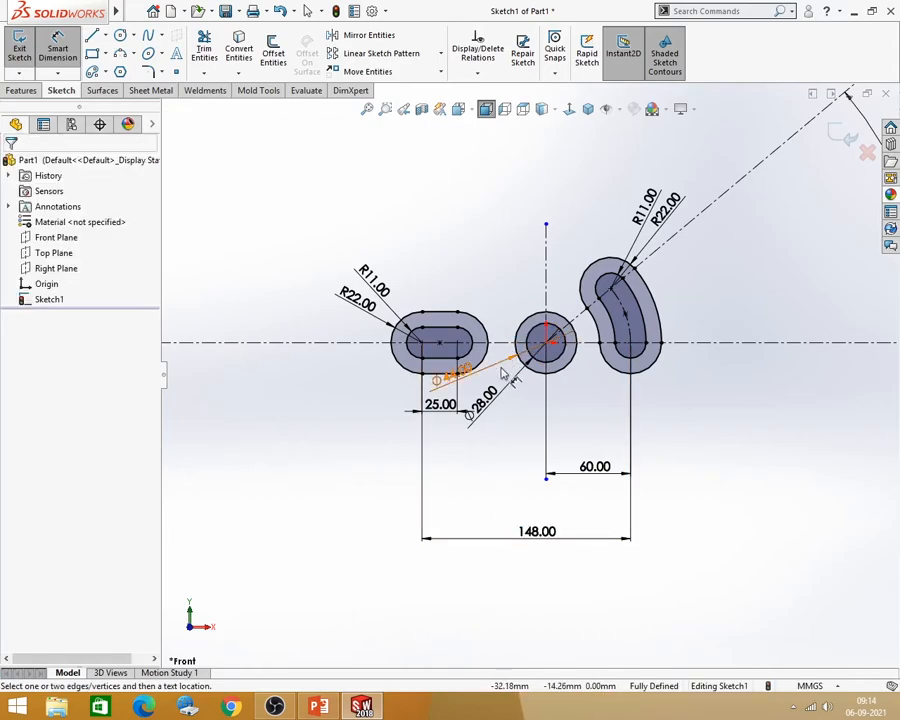
Step: Reposition the Ø28 and Ø44 labels clear of the straight slot and move the 60 mm and 148 mm dimensions closer to the geometry
drag(496, 410, 516, 425)
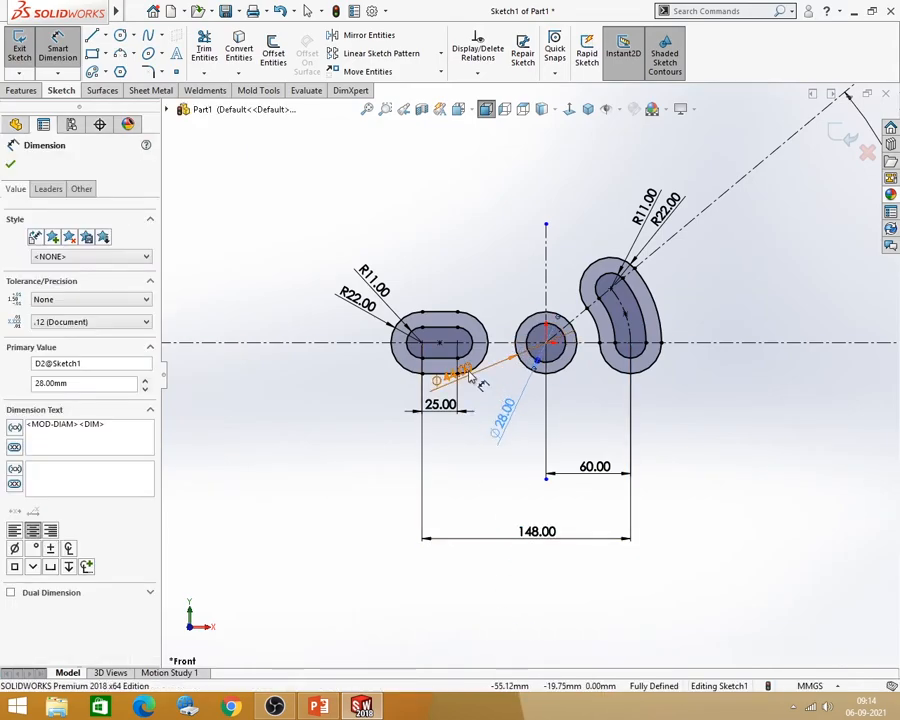
click(514, 388)
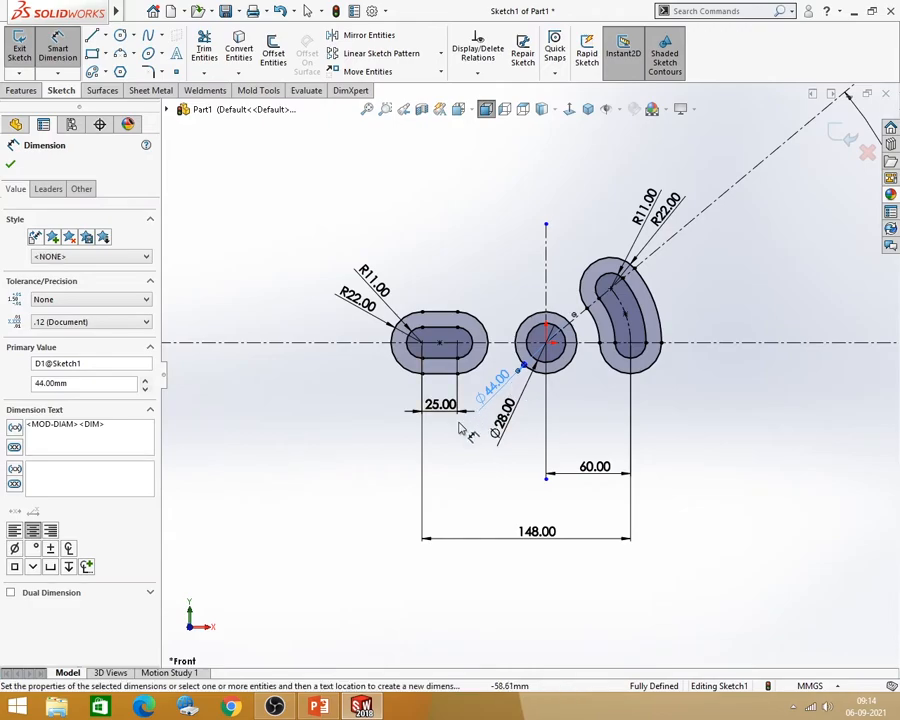
drag(587, 471, 583, 400)
drag(548, 537, 536, 458)
click(547, 545)
scroll(608, 314, up, 2)
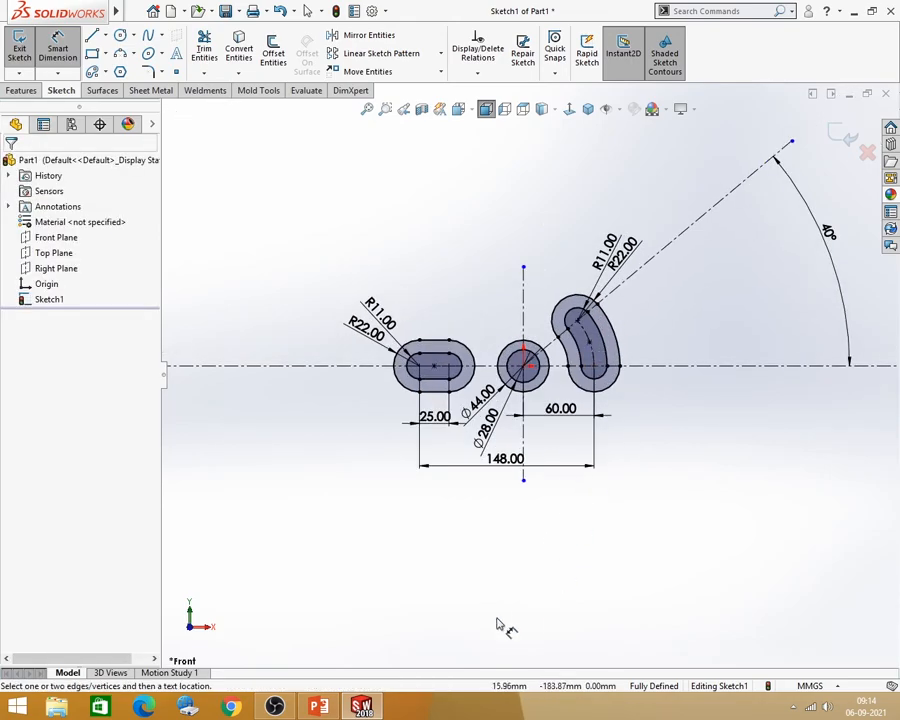
Step: Consult the drawing in PowerPoint, then sketch two concentric circles of about 20.5 mm and 12.3 mm radius above the gap between straight slot and central circles
click(330, 710)
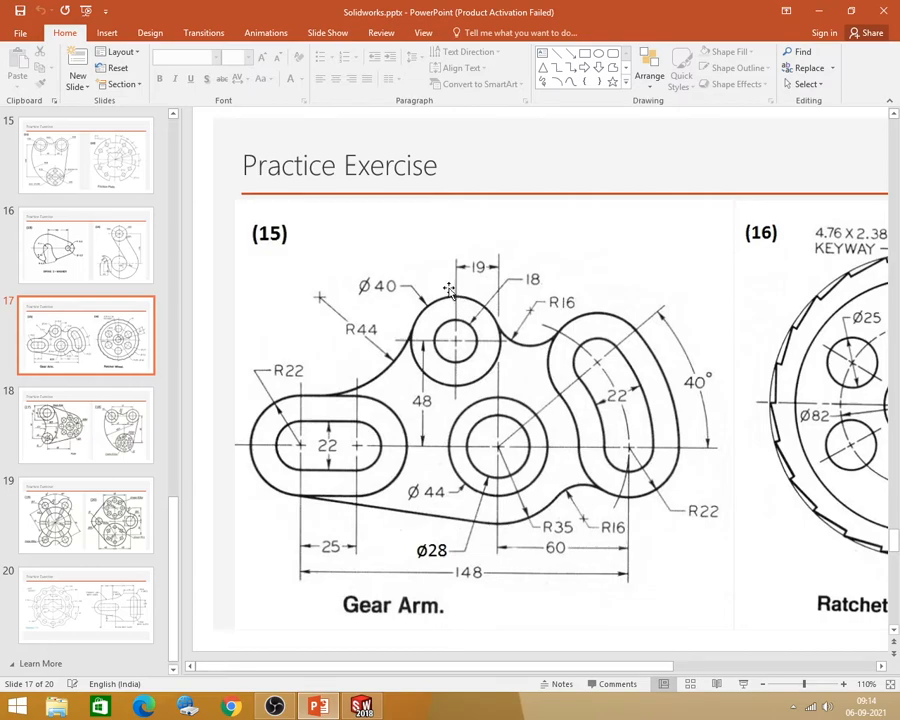
click(818, 11)
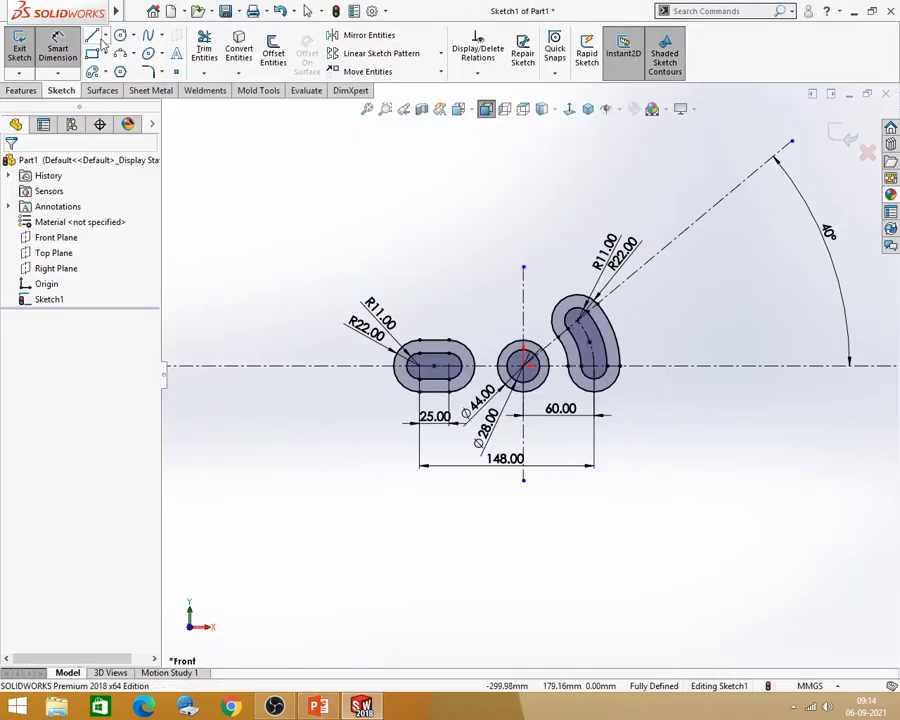
click(120, 35)
scroll(538, 211, down, 2)
click(452, 276)
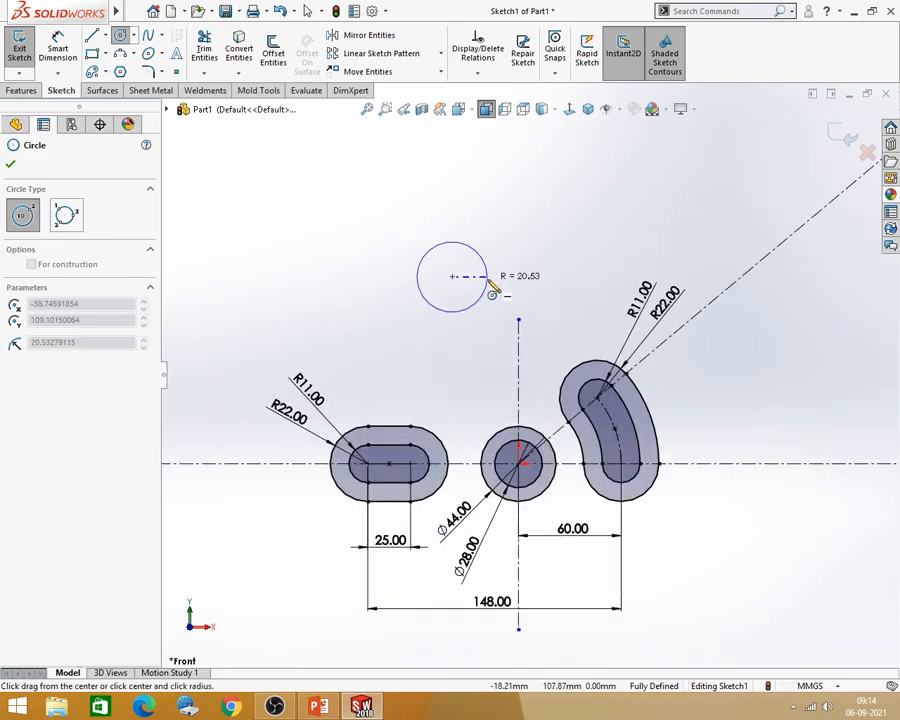
click(487, 279)
click(452, 276)
click(470, 292)
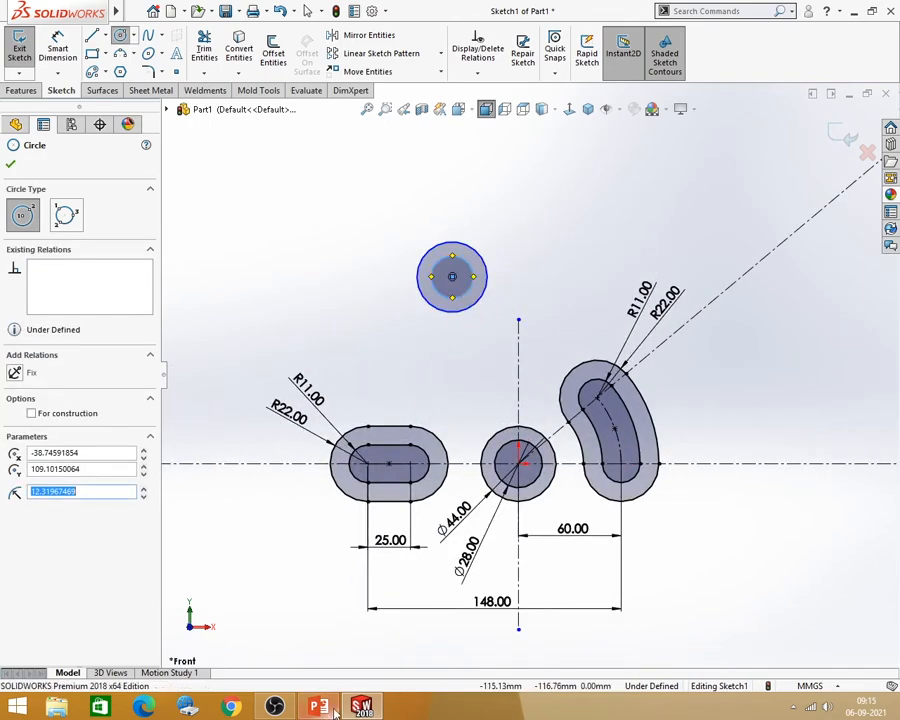
Step: Recheck the PowerPoint drawing and dimension the outer circle of the upper concentric pair as 40 mm in diameter
click(334, 709)
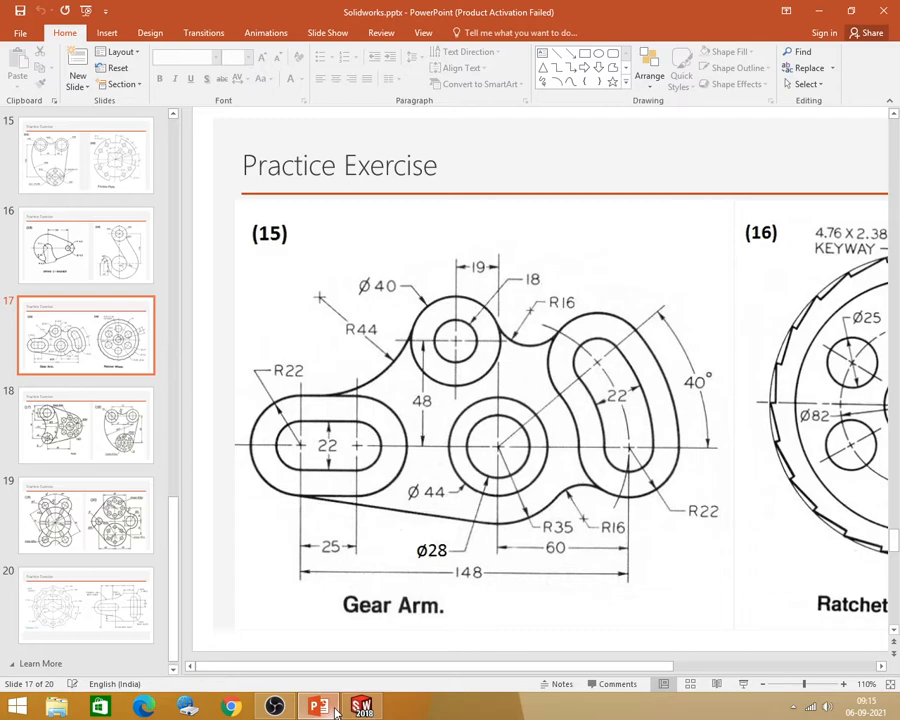
click(361, 707)
key(Escape)
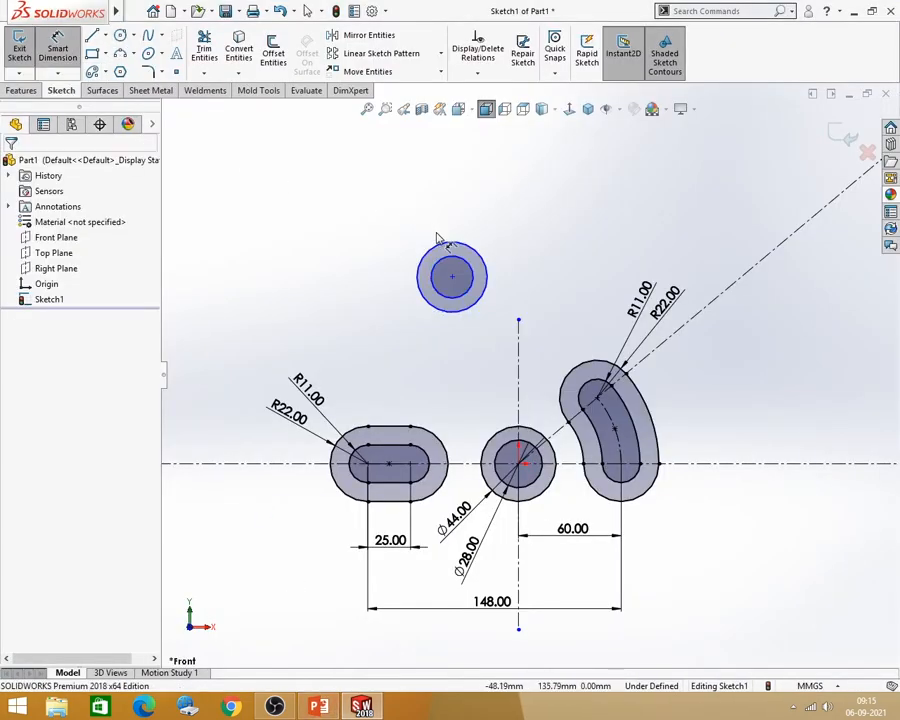
click(441, 250)
click(400, 202)
text(40)
key(Return)
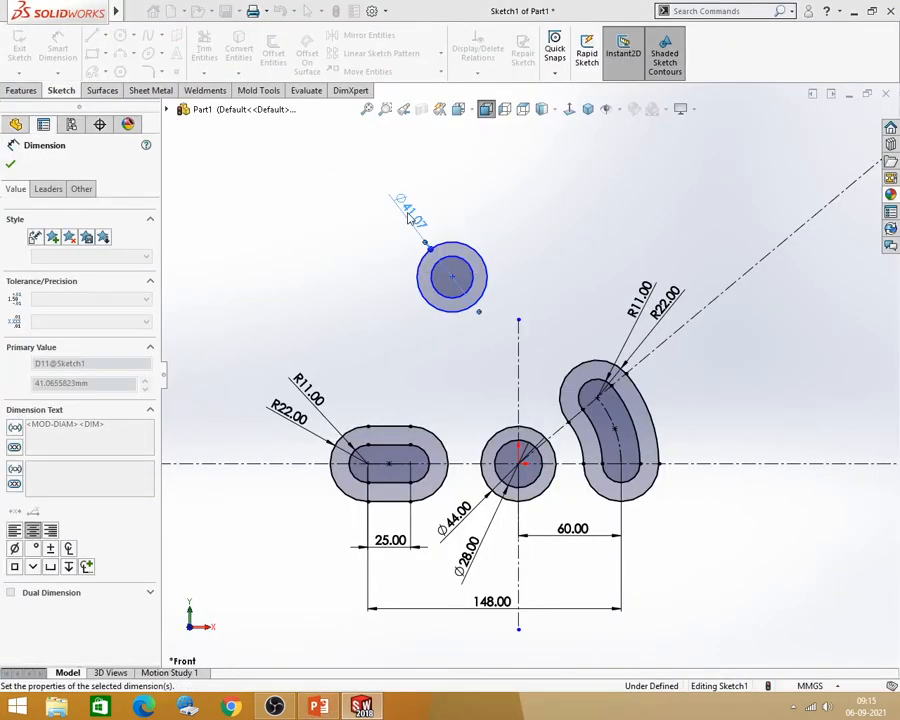
Step: Dimension the inner circle of the upper concentric pair as 18 mm in diameter
click(457, 262)
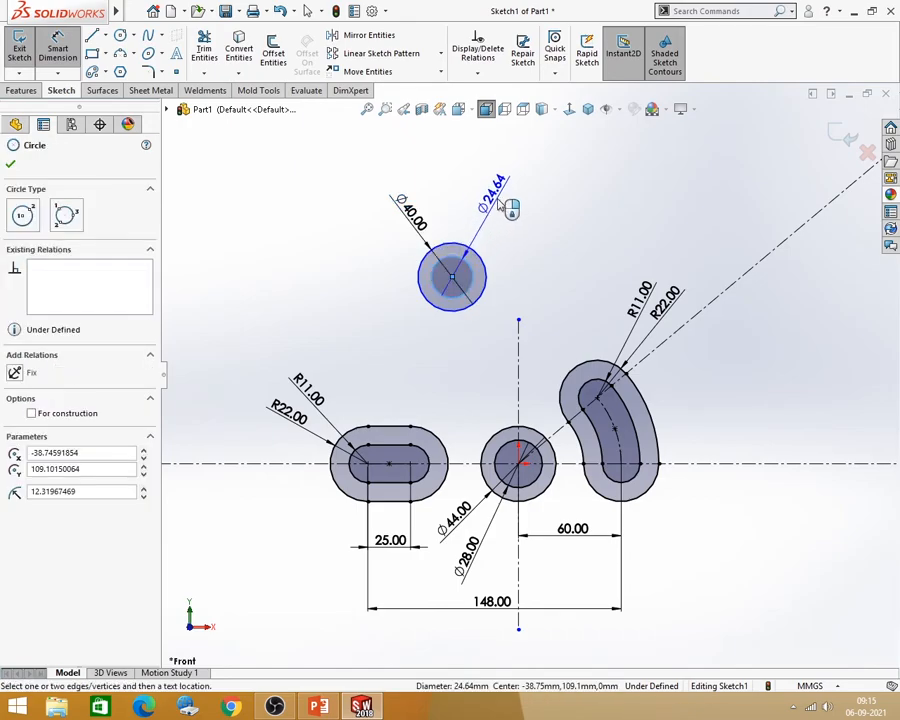
click(498, 200)
text(18)
key(Return)
click(645, 237)
Step: Check the drawing in PowerPoint and dimension the horizontal distance from the vertical centerline to the upper circles' center as 19 mm
click(329, 711)
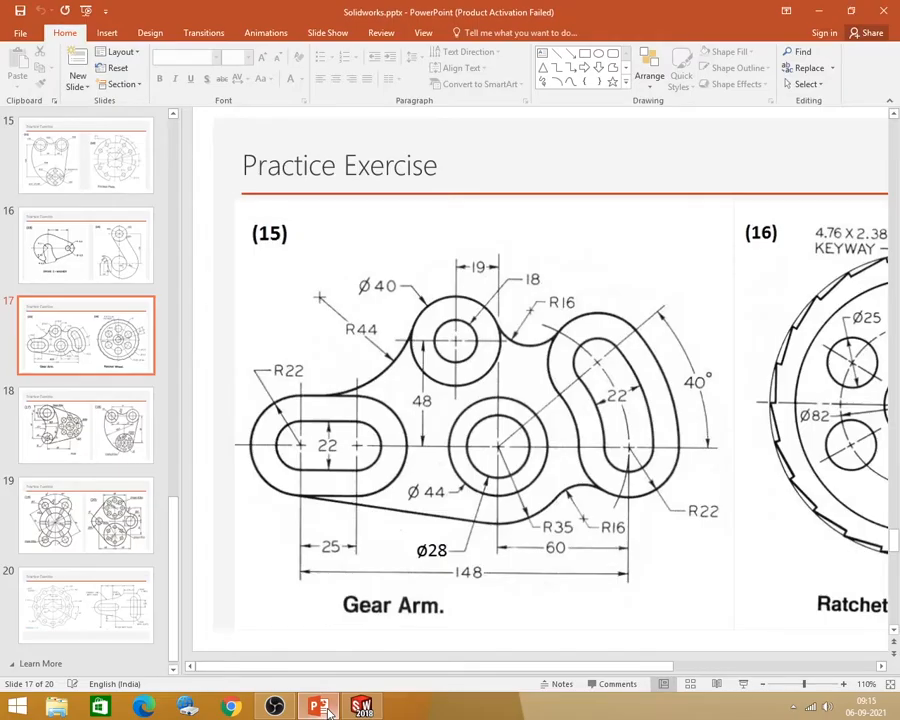
click(361, 707)
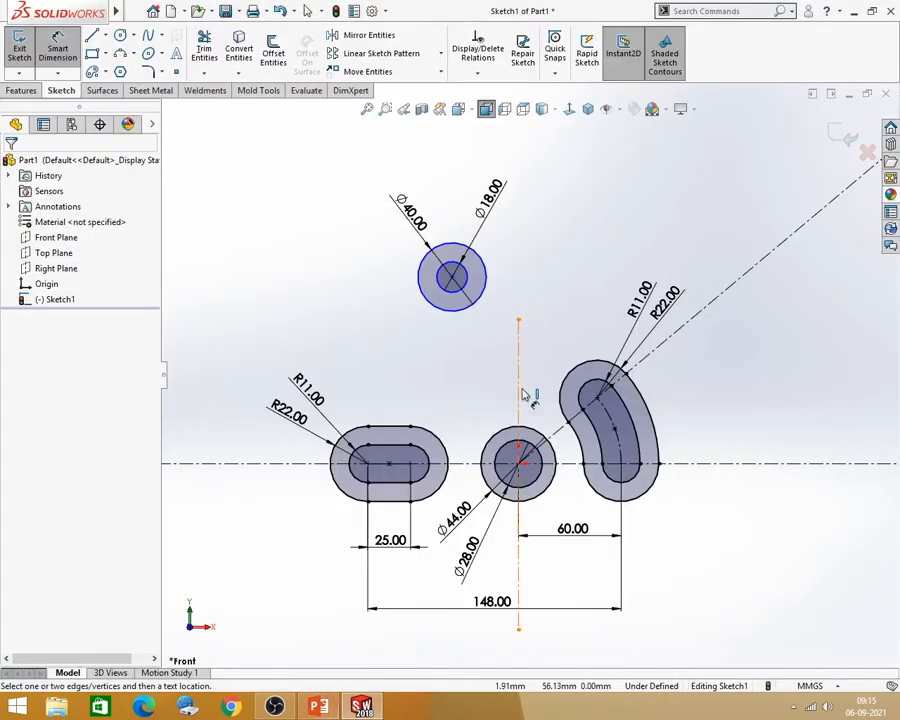
drag(522, 366, 466, 285)
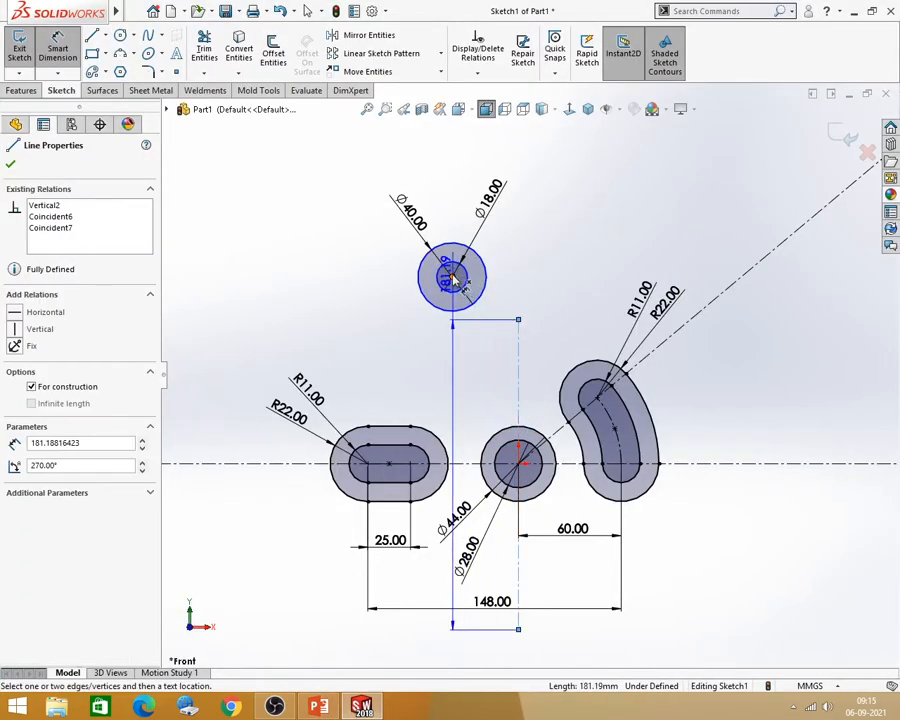
click(451, 277)
click(493, 149)
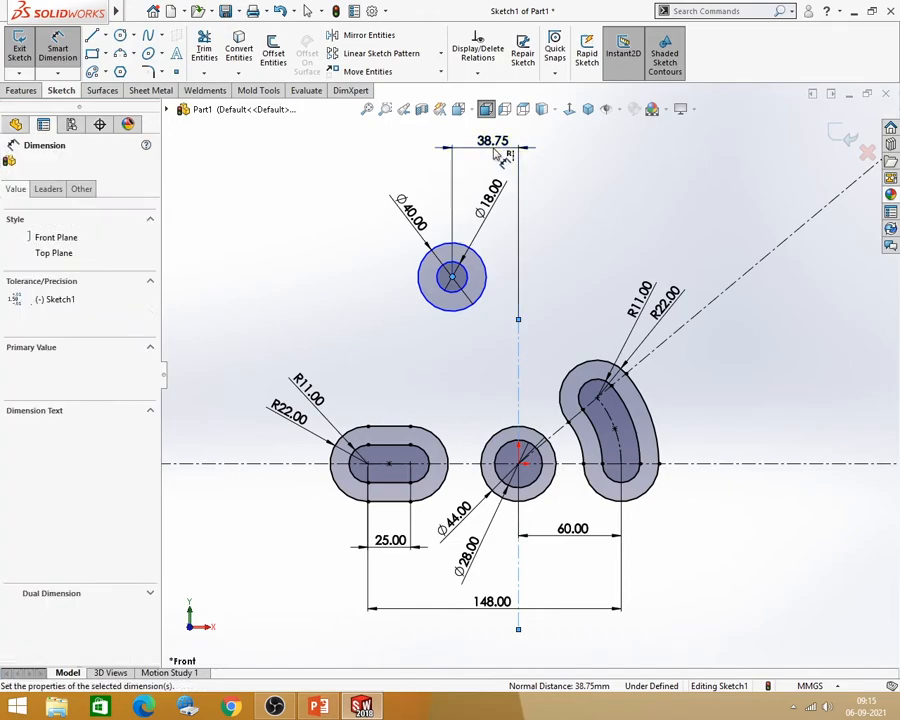
text(19)
key(Return)
key(Escape)
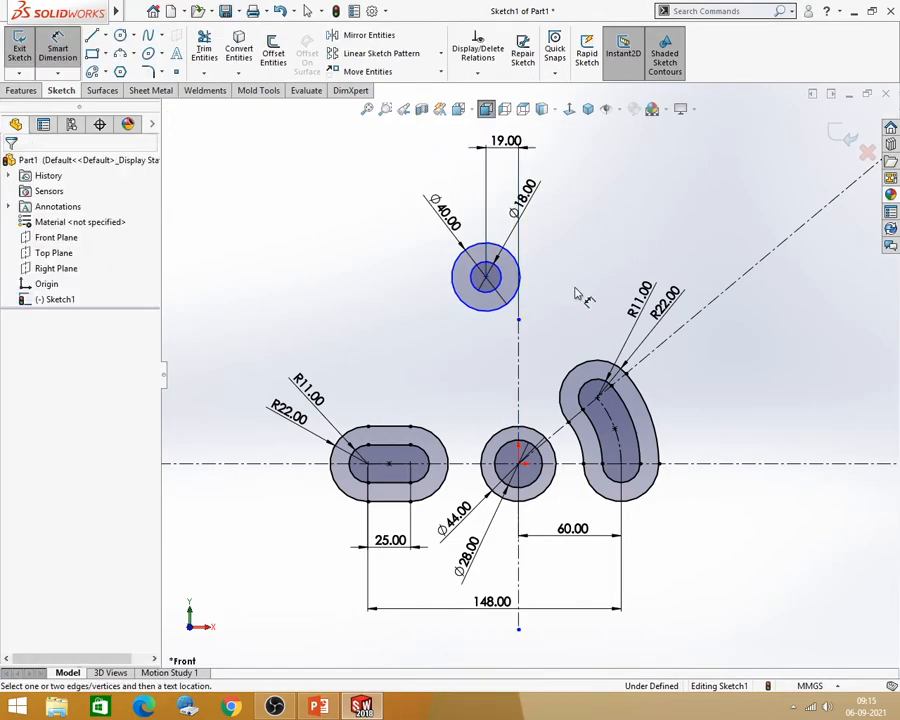
Step: Look up the drawing in PowerPoint and dimension the vertical distance from the horizontal centerline to the upper circles' center as 48 mm
click(318, 707)
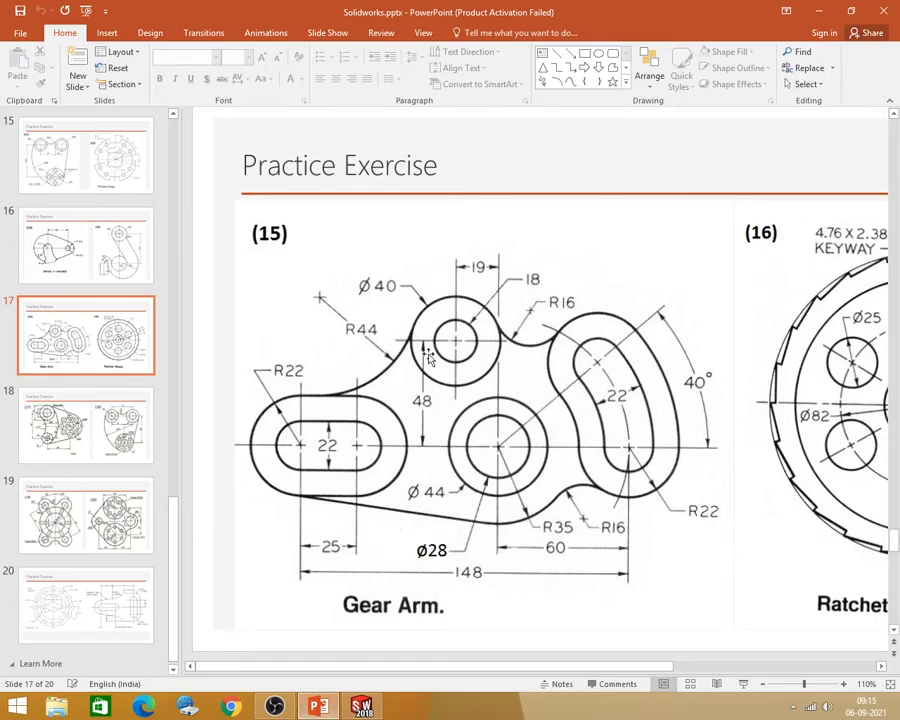
click(818, 10)
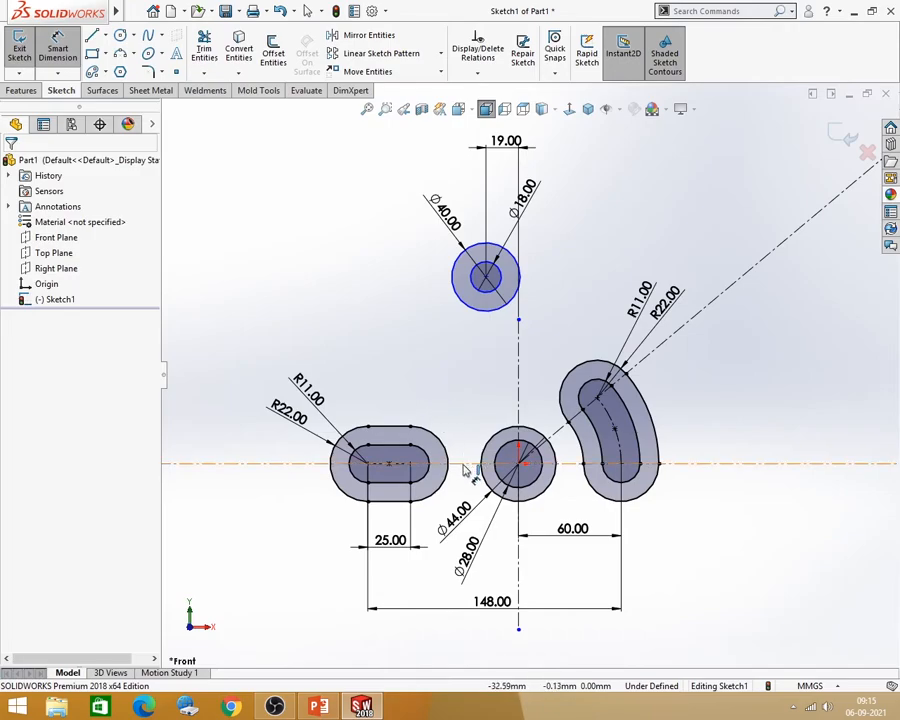
click(466, 463)
click(490, 280)
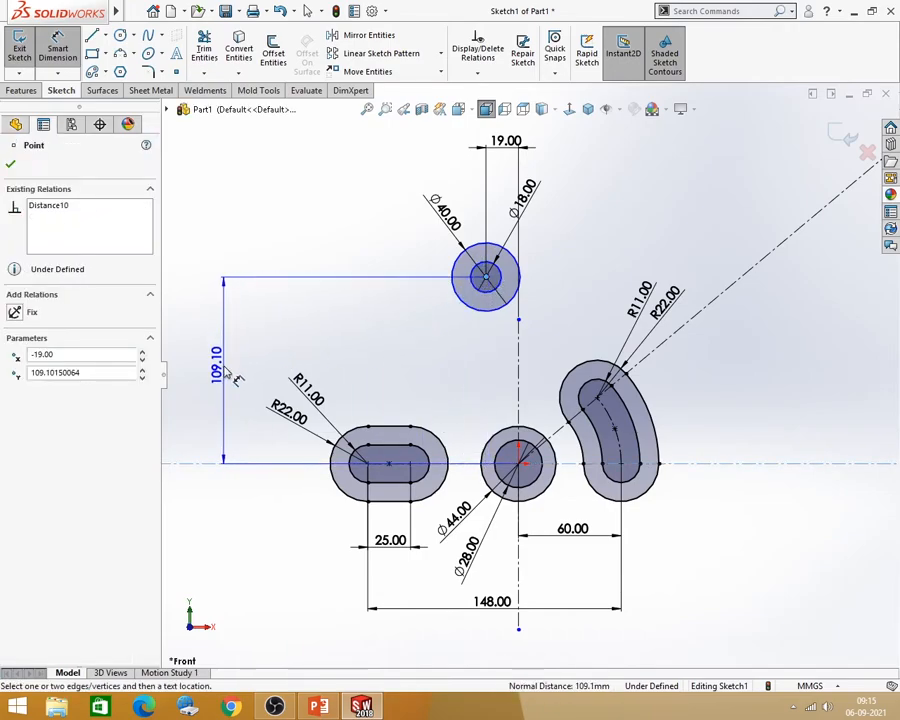
click(217, 370)
text(48)
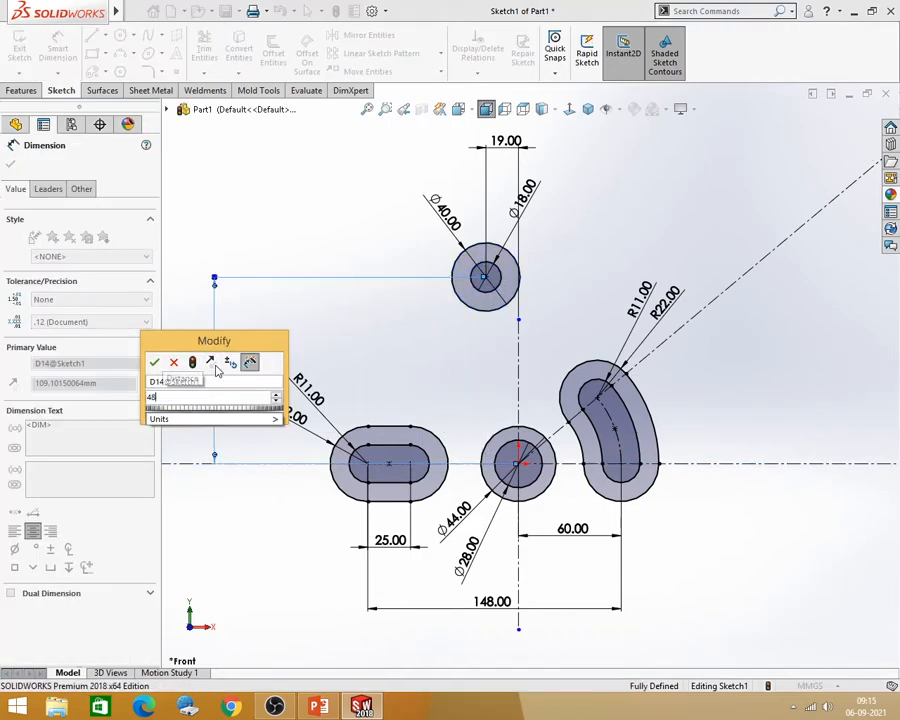
key(Return)
key(Escape)
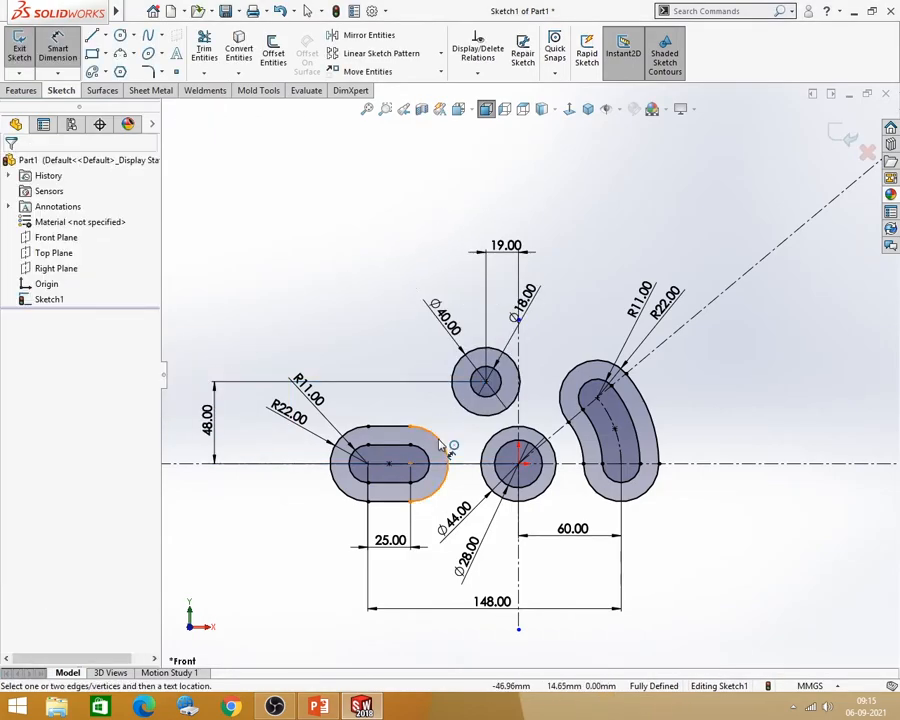
Step: Move the Ø18 label beside the Ø40 label and shorten the vertical centerline's upper end to about 31.5 mm above the origin
scroll(526, 376, down, 2)
scroll(548, 385, up, 2)
key(Escape)
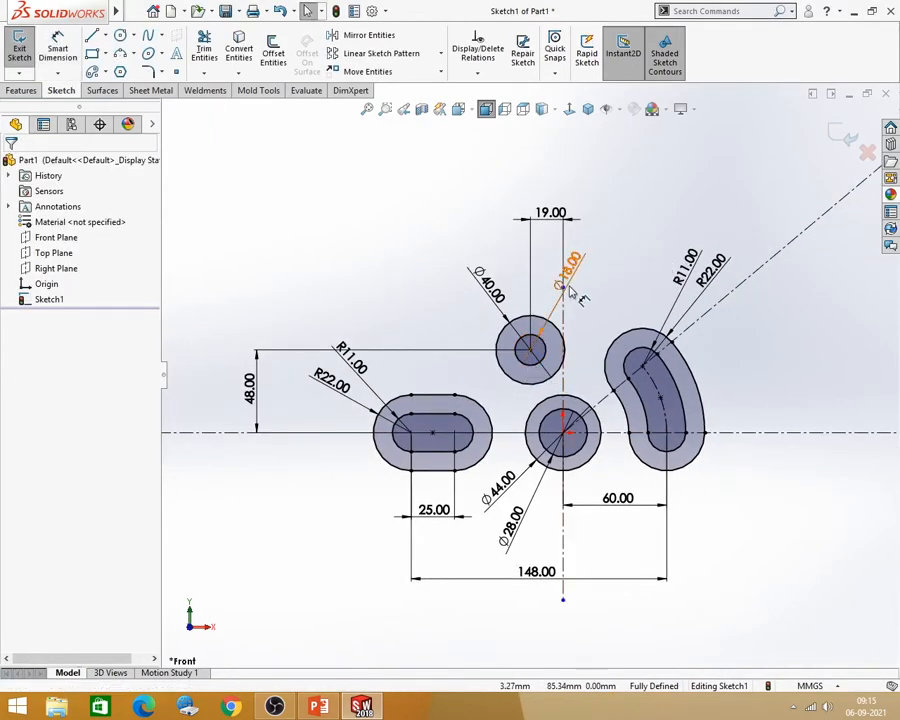
drag(565, 289, 461, 296)
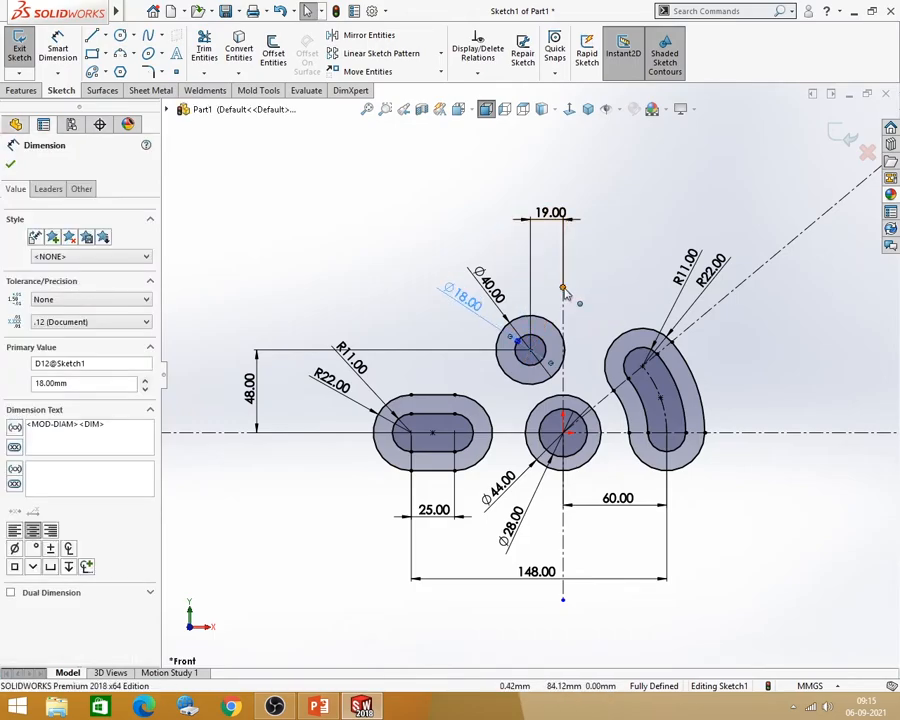
drag(563, 289, 566, 380)
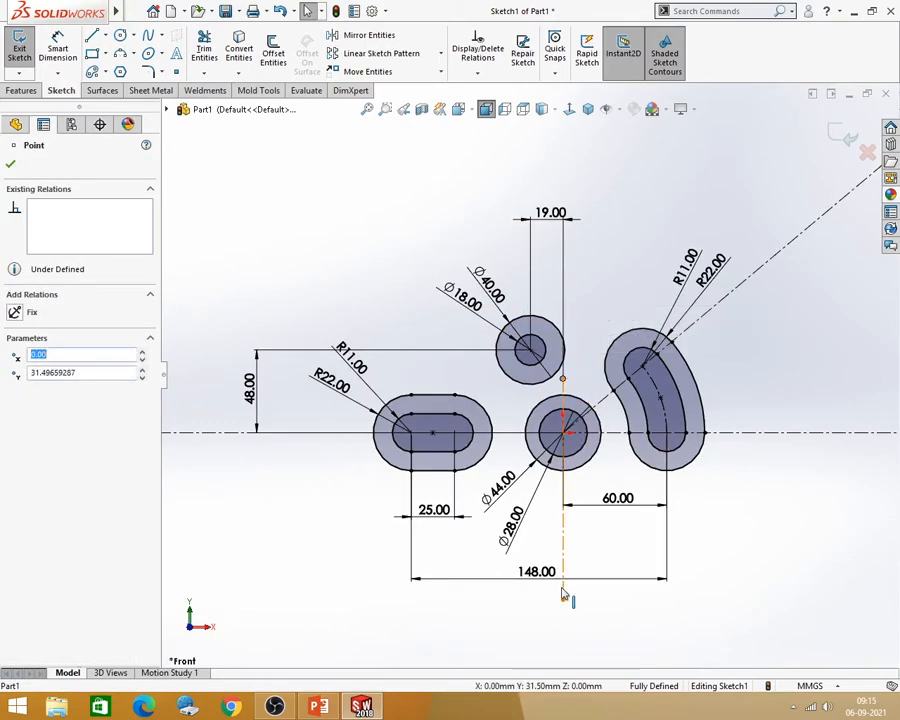
Step: Shorten the vertical centerline's lower end to about 50.7 mm below the origin and reposition the straight slot's radius labels
drag(563, 600, 565, 520)
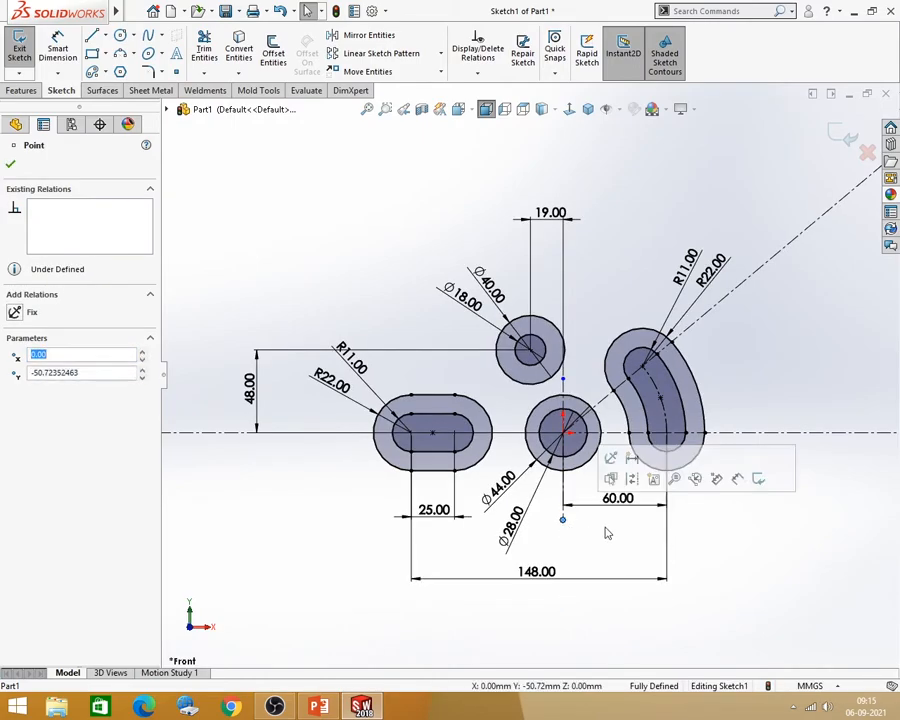
click(558, 545)
ctrl+middle_drag(558, 545, 572, 515)
mouse_move(350, 358)
mouse_down()
mouse_move(338, 368)
mouse_move(360, 322)
mouse_move(360, 340)
mouse_up()
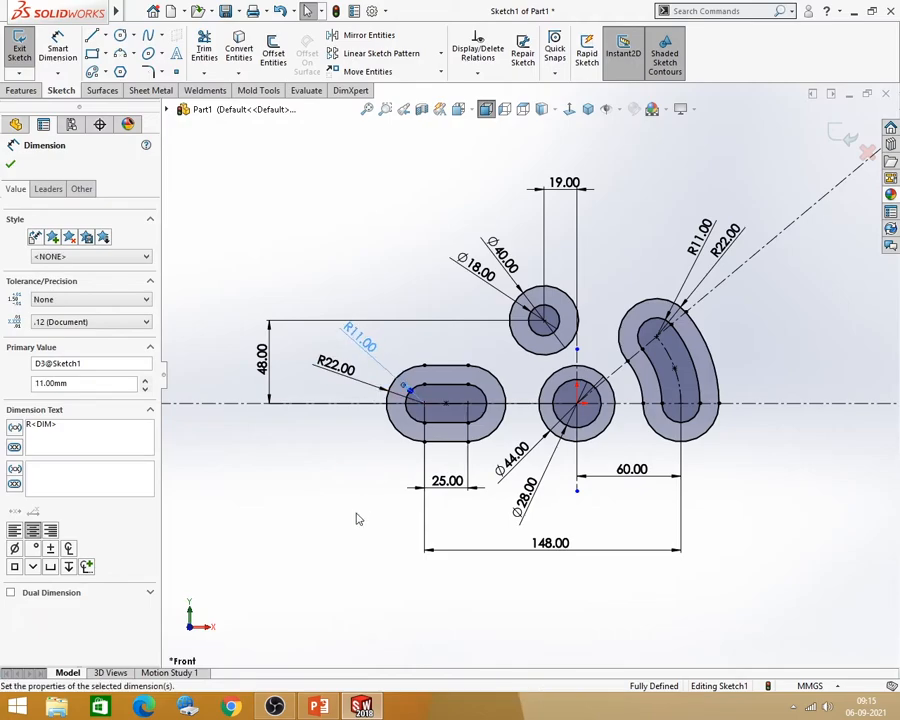
Step: Check the drawing in PowerPoint and sketch a centerpoint arc of about 48 mm radius around the origin, below the central circles
click(318, 708)
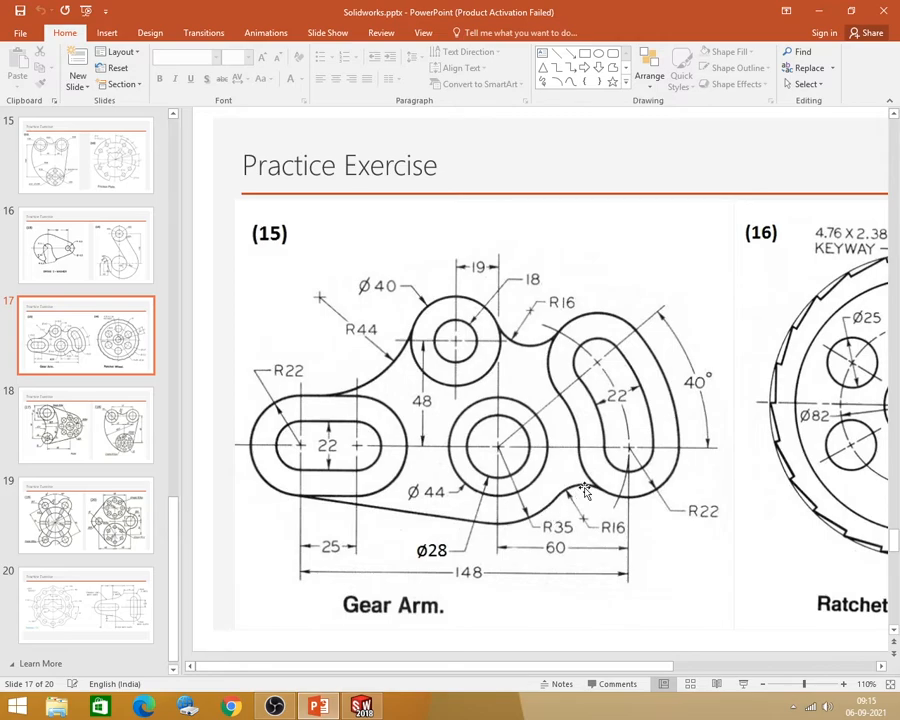
click(822, 17)
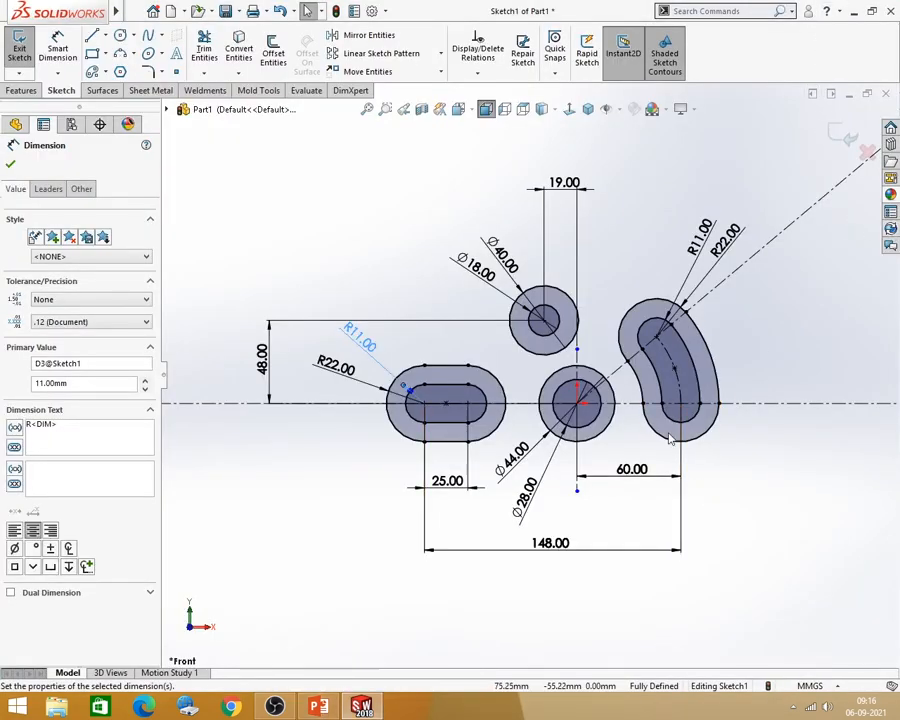
click(133, 54)
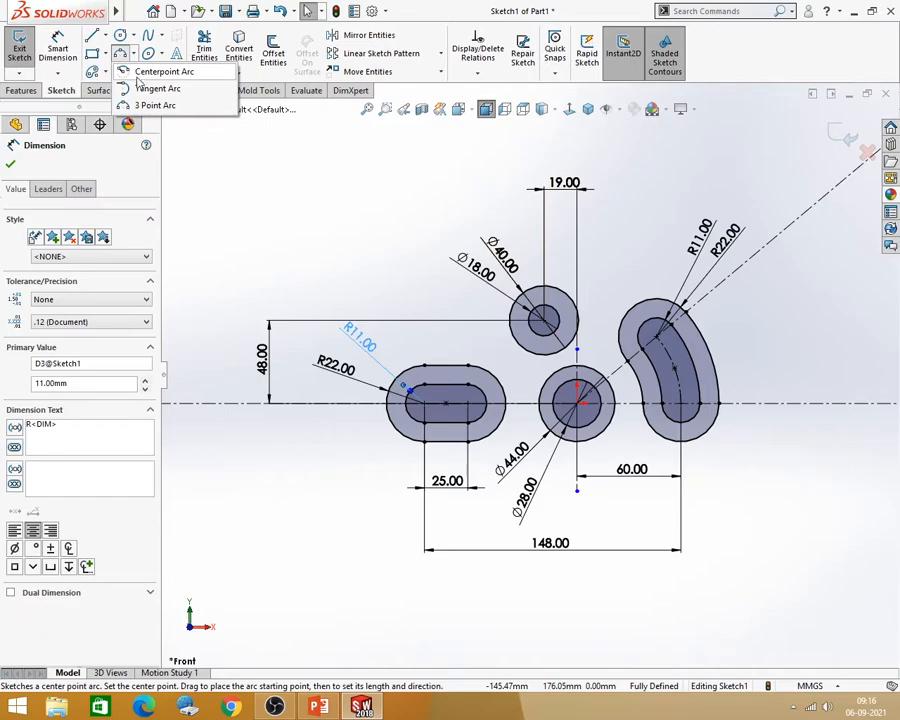
click(157, 72)
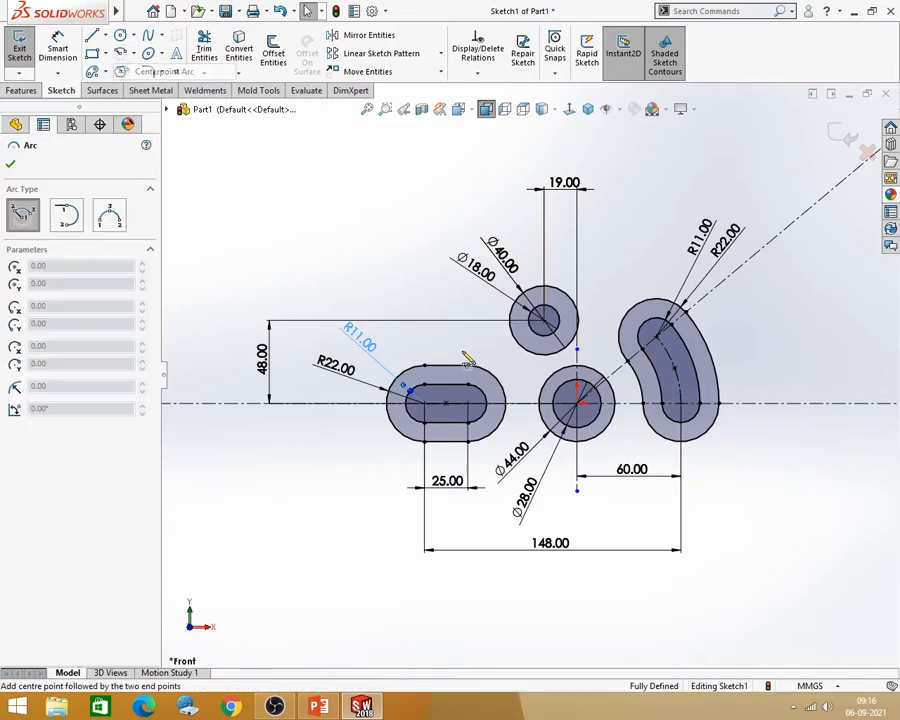
click(578, 404)
click(577, 489)
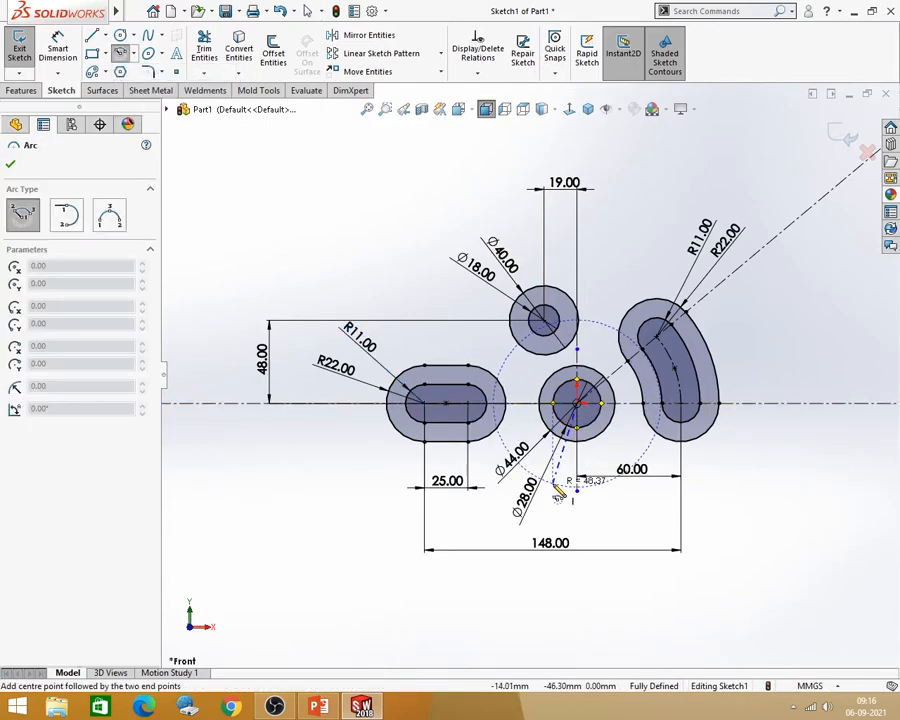
click(627, 462)
scroll(706, 505, down, 2)
key(Escape)
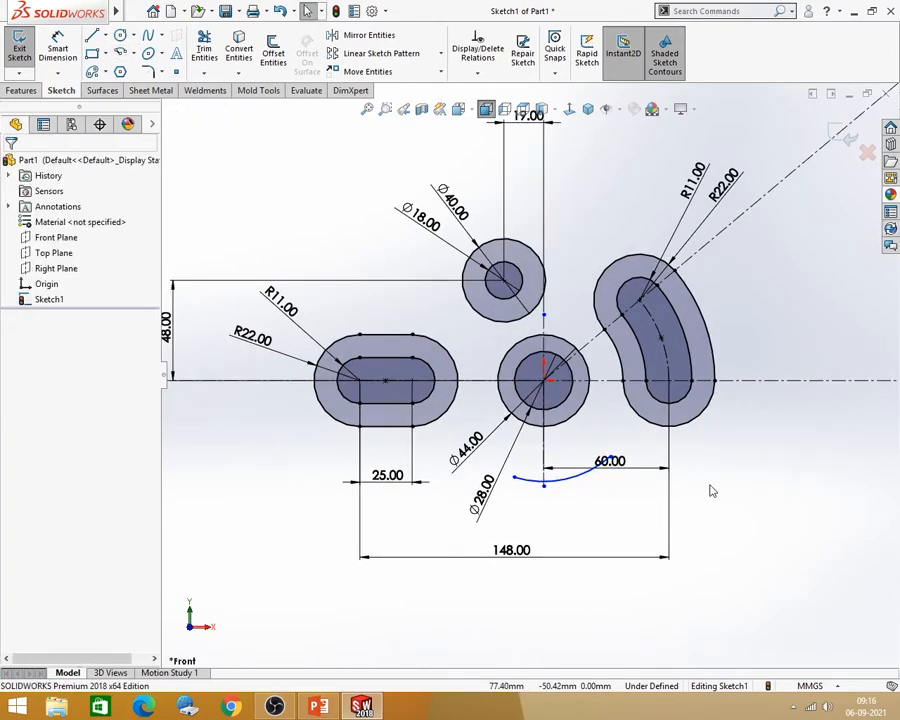
Step: Move the 60 mm dimension above the new arc, check the drawing in PowerPoint and dimension the arc's radius as 35 mm
drag(630, 475, 634, 430)
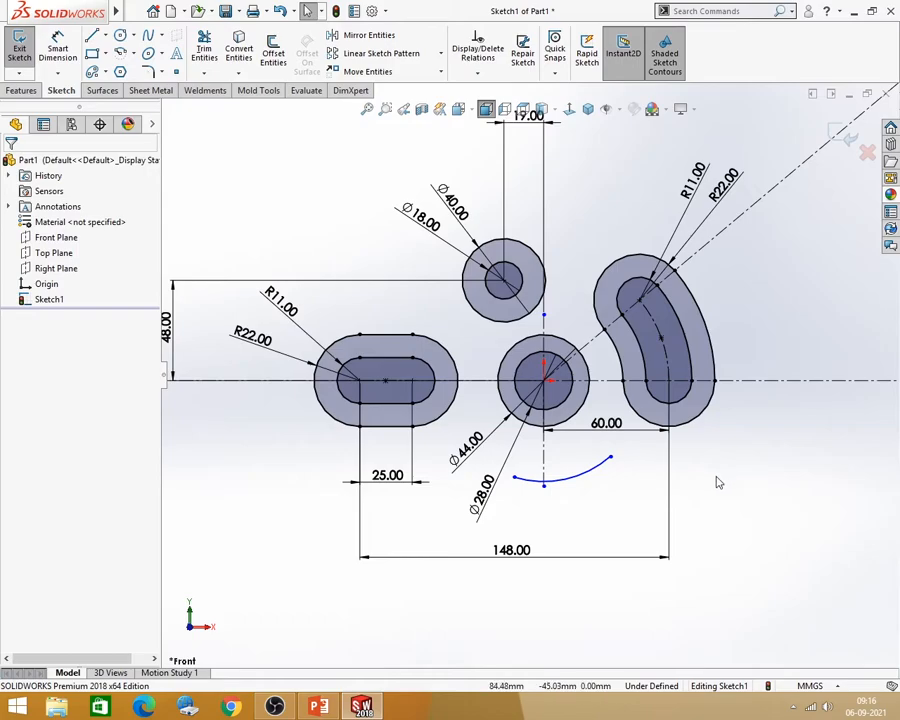
click(317, 707)
click(316, 708)
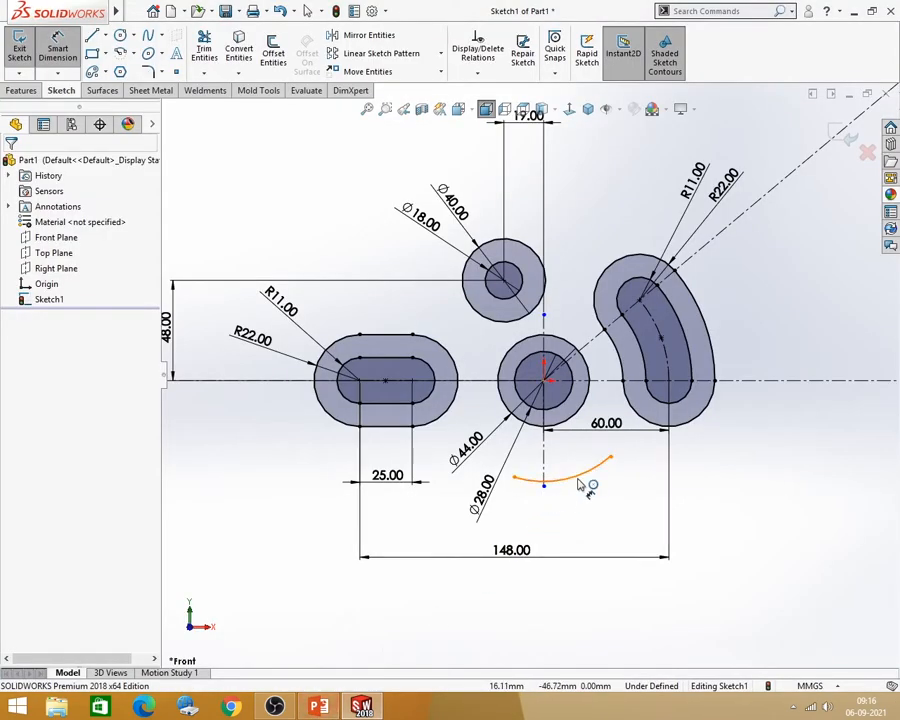
click(578, 483)
click(596, 531)
text(35)
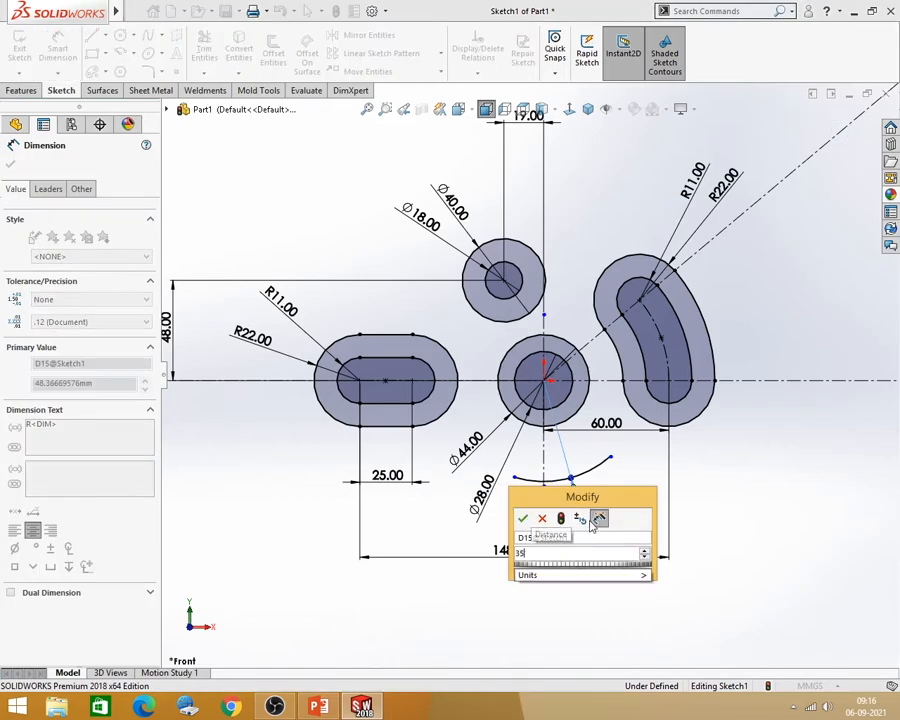
key(Return)
key(Escape)
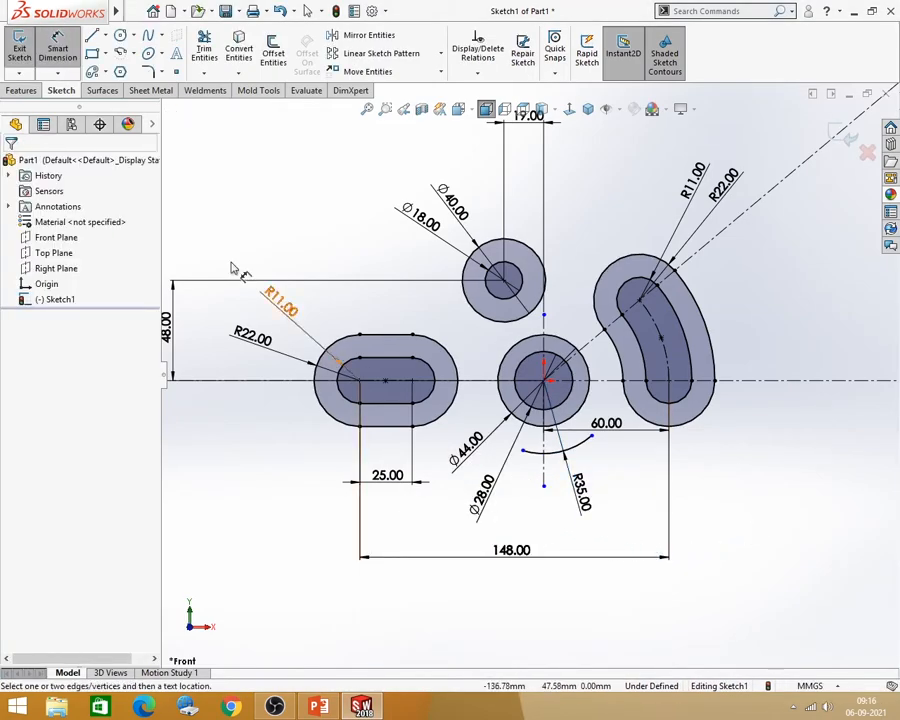
Step: Draw a line about 87 mm long, tangent to the straight slot's outer left end arc and the R35 arc, and check its relations
click(94, 36)
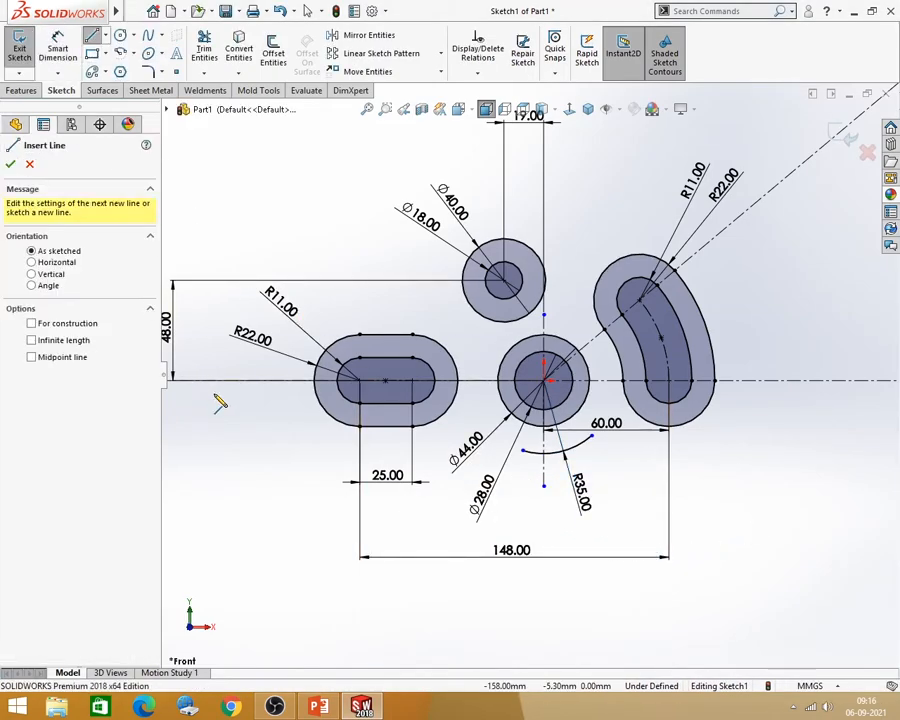
click(357, 428)
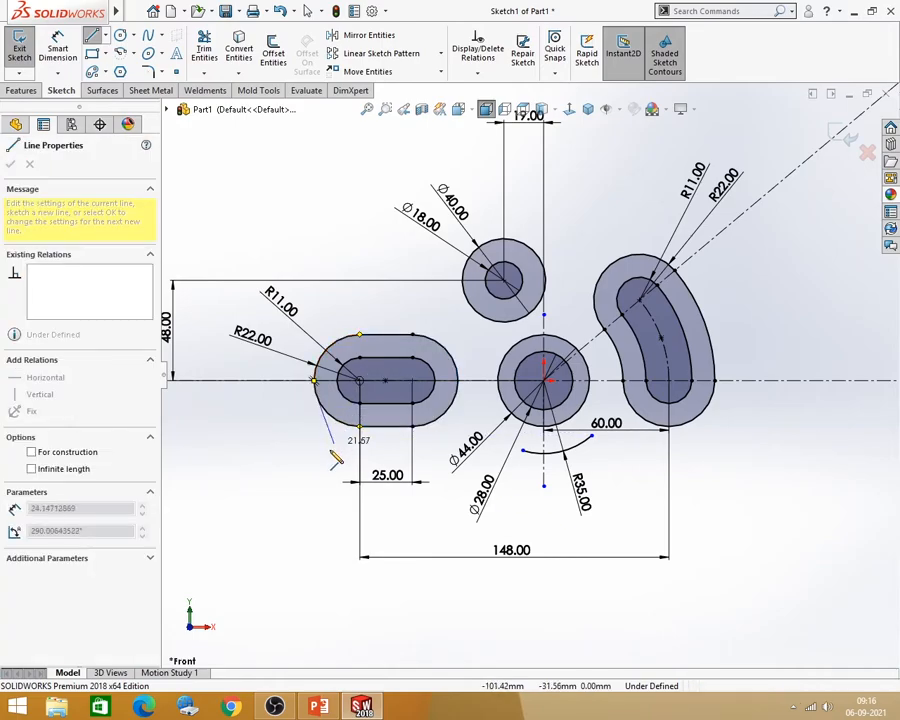
scroll(525, 487, down, 3)
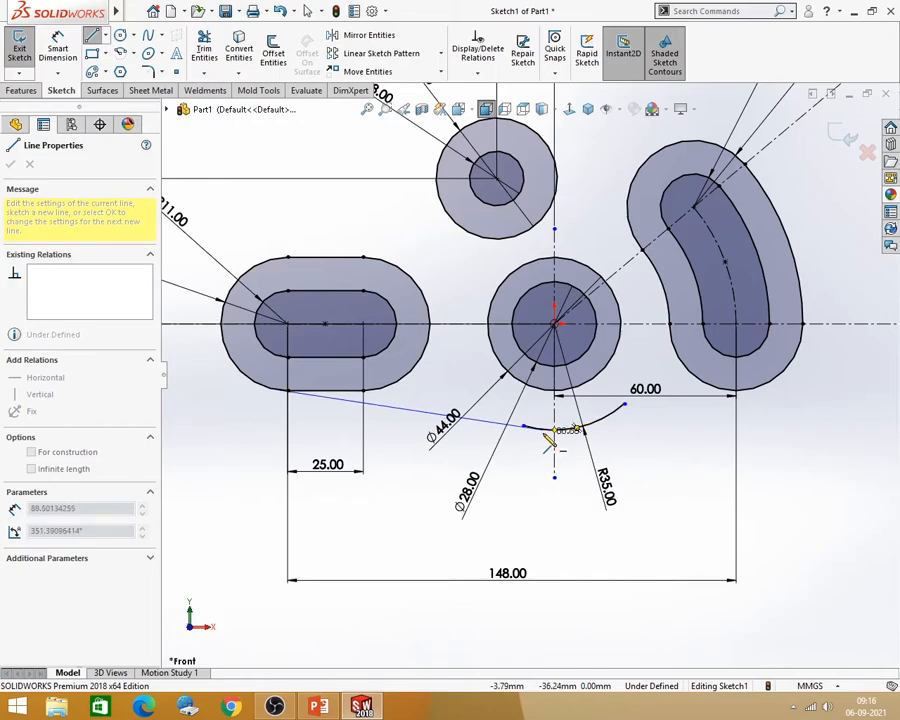
click(541, 429)
key(Escape)
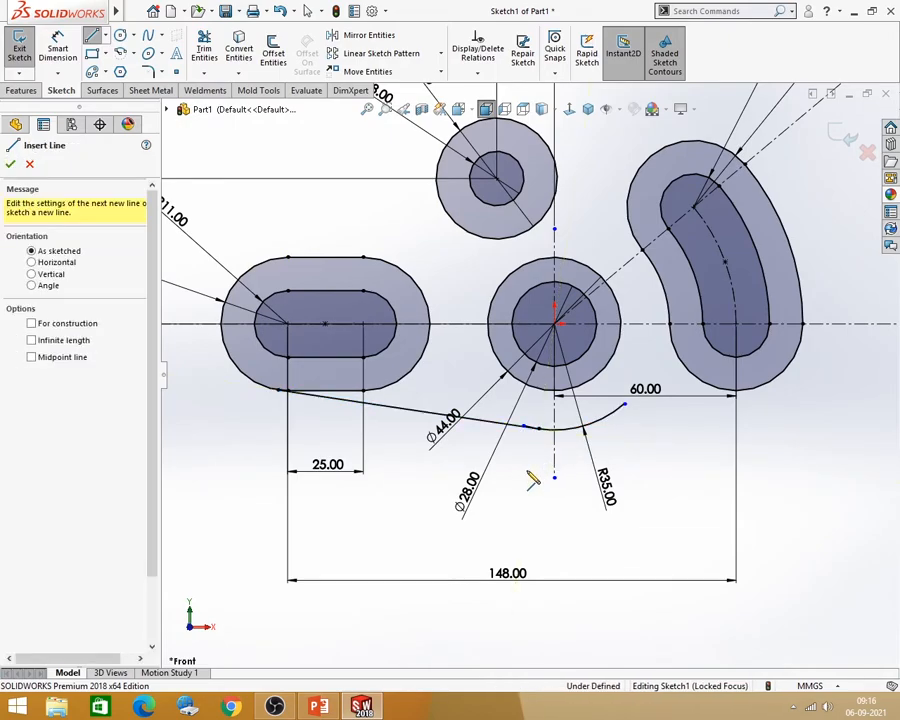
key(Escape)
click(481, 423)
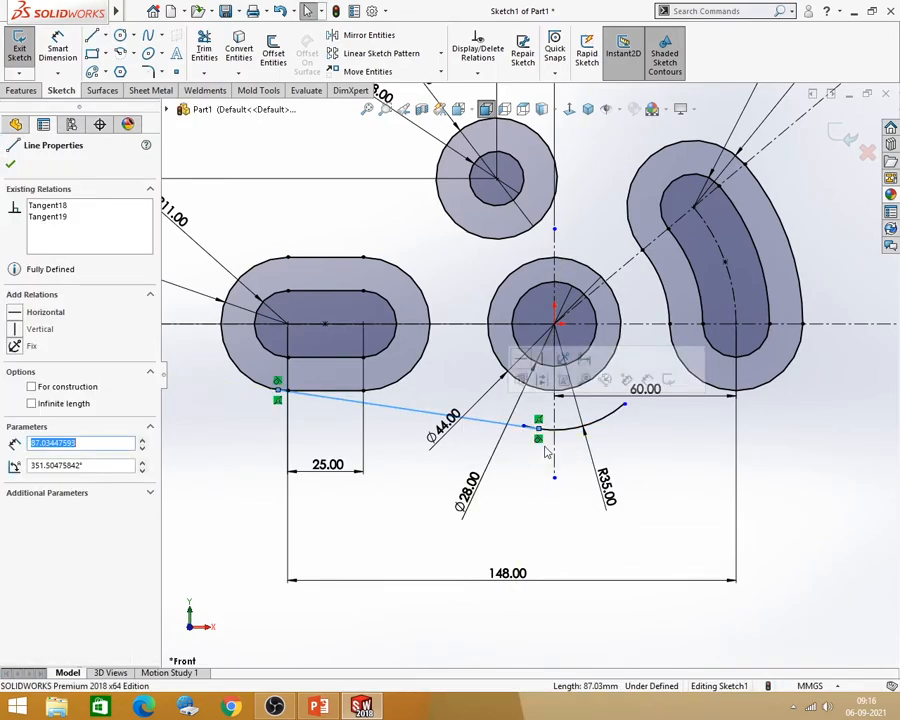
key(Escape)
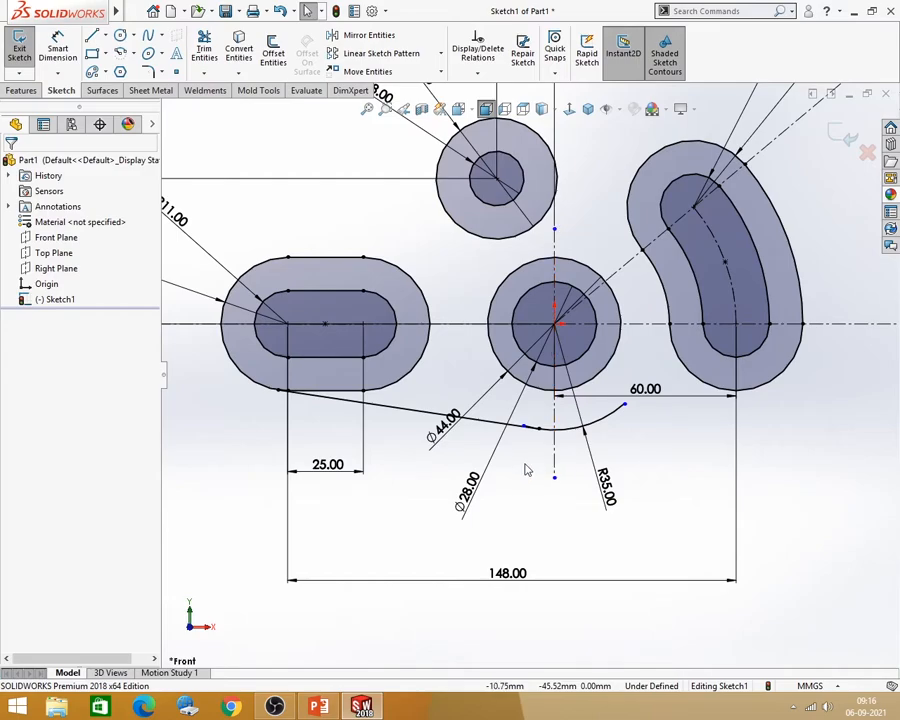
Step: Check the drawing in PowerPoint and sketch a 3-point arc of about 18 mm radius from the R35 arc's right end to the arc slot's outer lower end
click(320, 707)
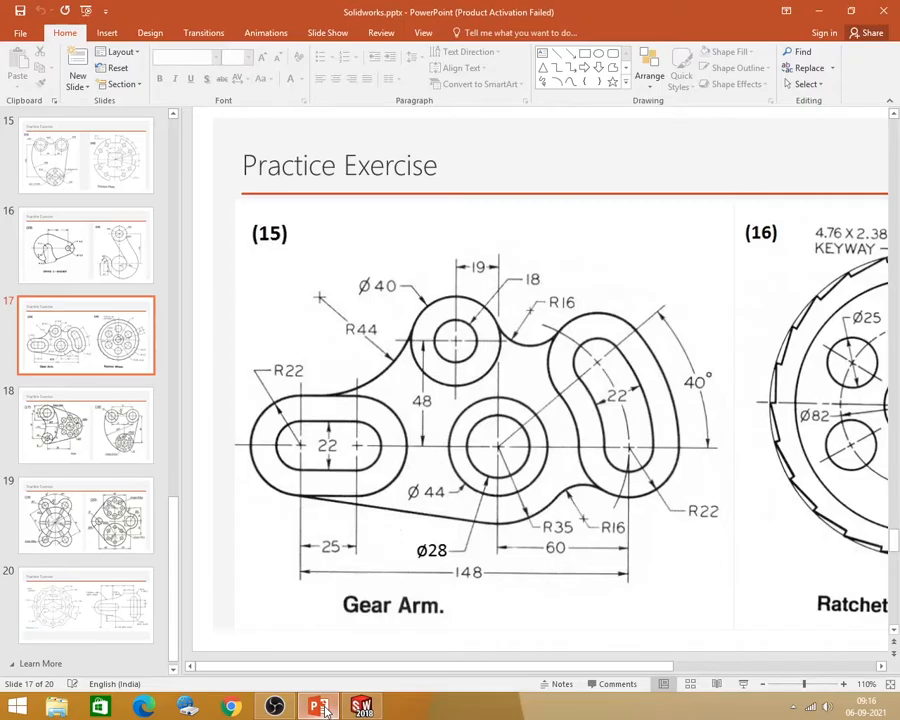
click(320, 707)
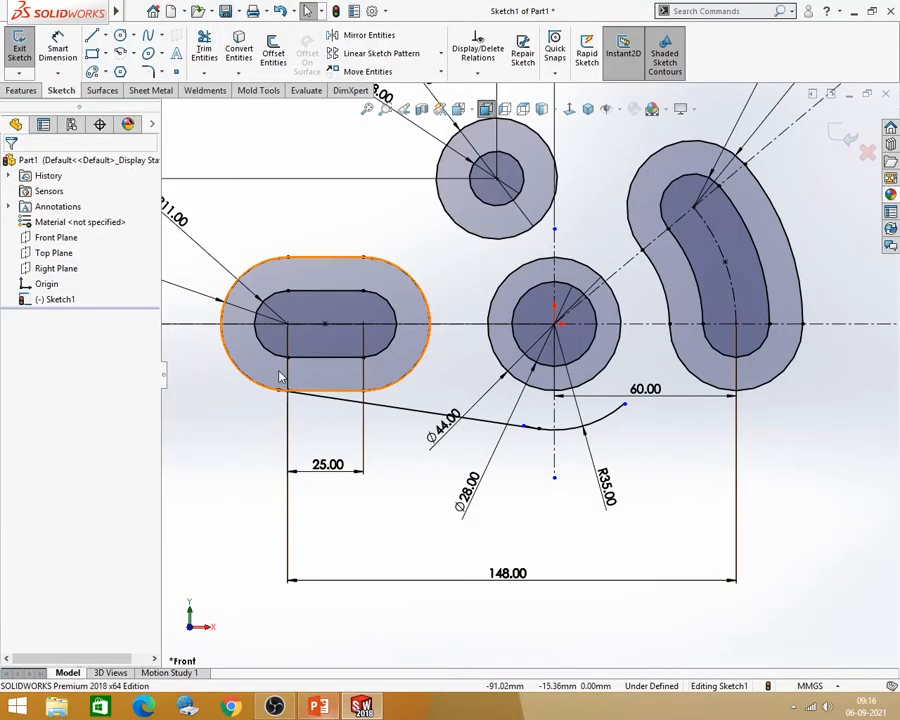
click(130, 55)
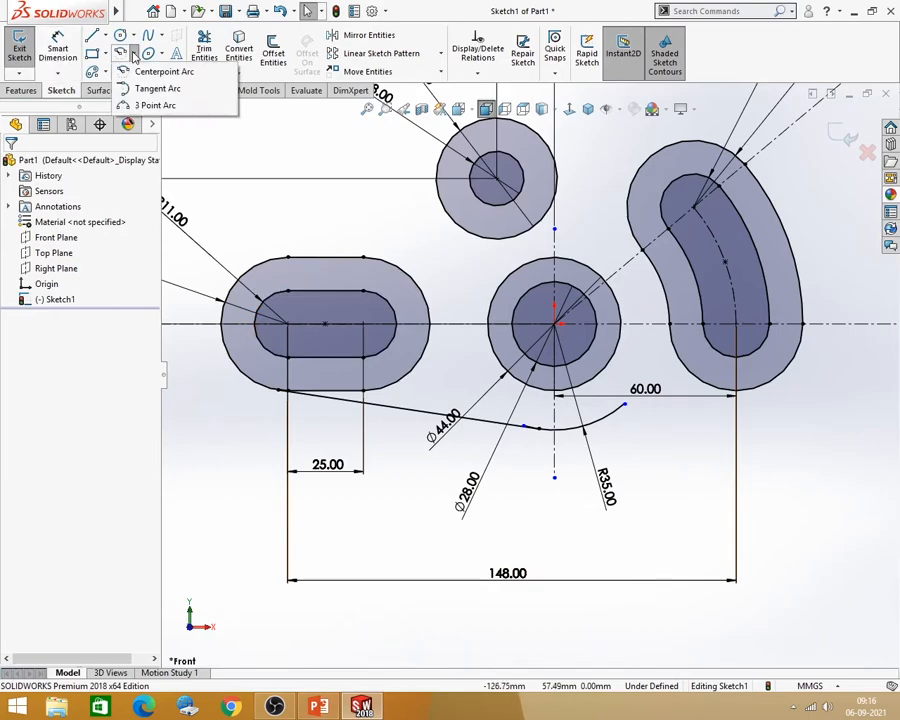
click(145, 104)
scroll(718, 430, down, 3)
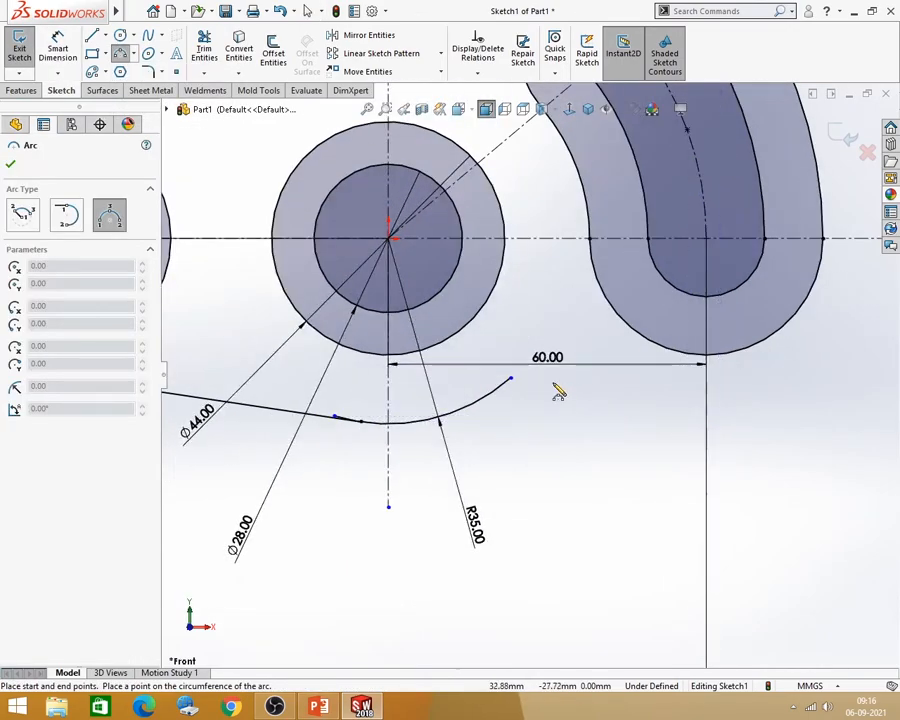
click(511, 379)
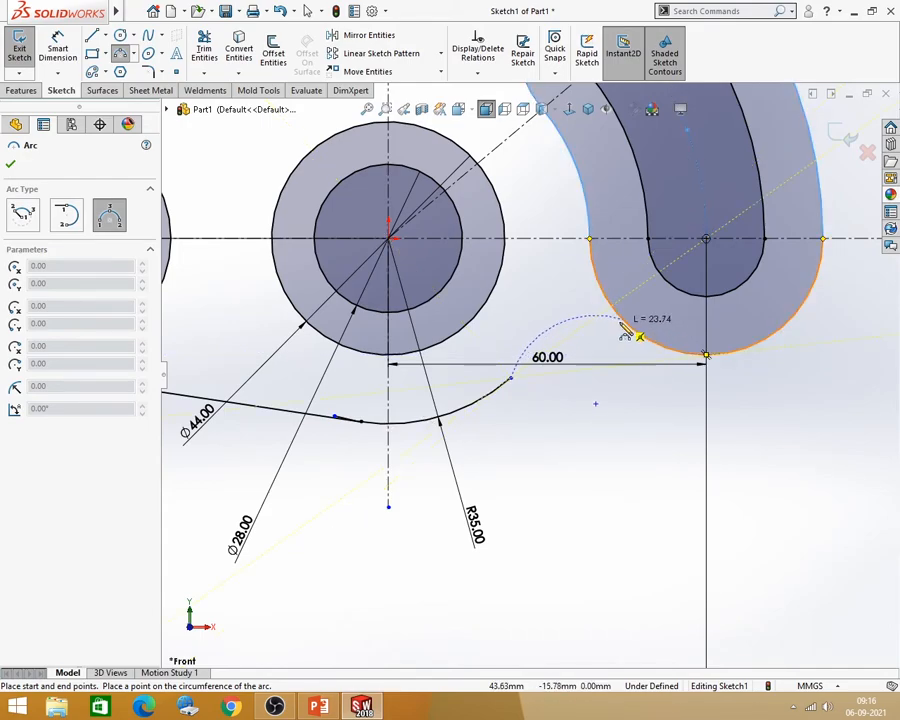
click(653, 348)
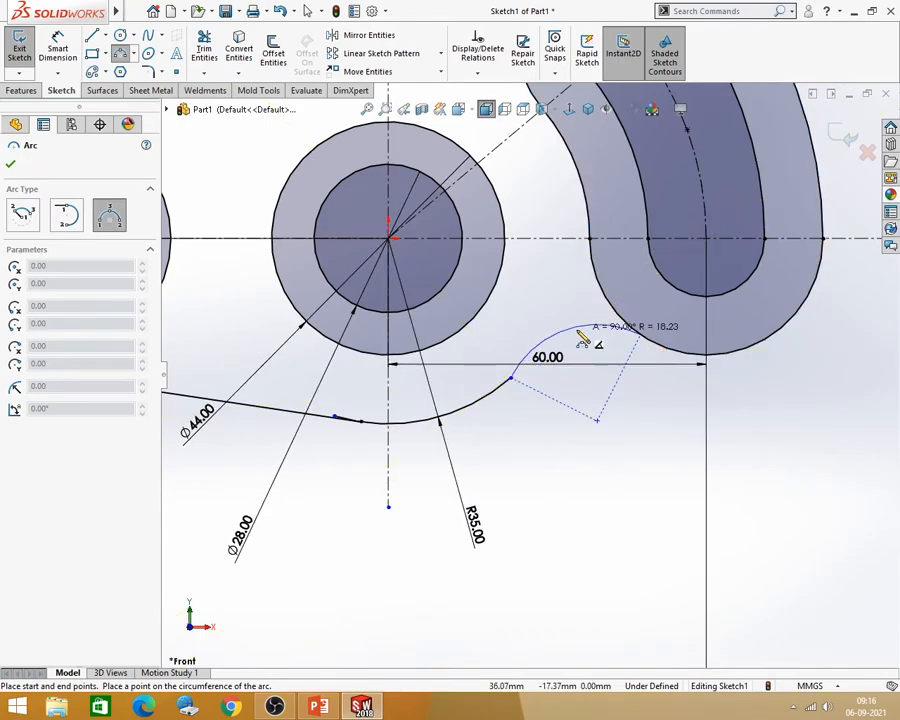
click(577, 333)
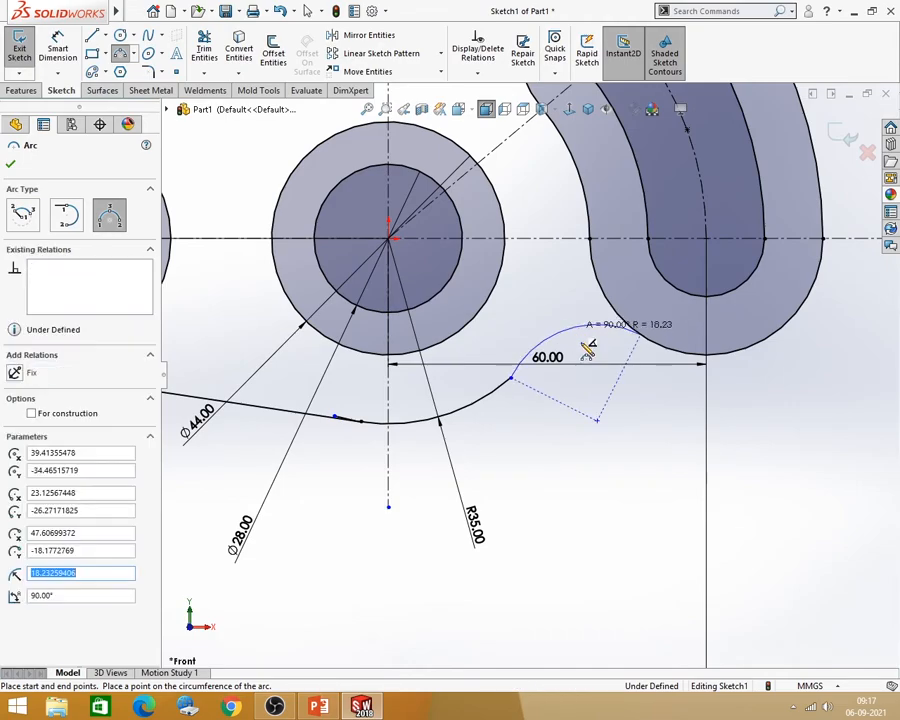
key(Escape)
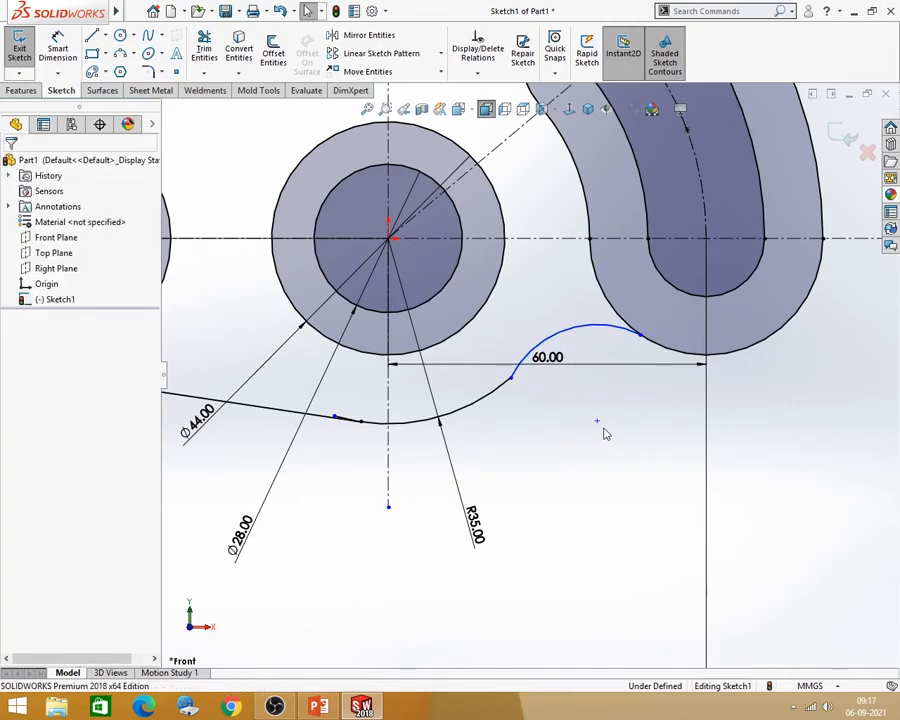
Step: Make the connecting arc tangent to both the R35 arc and the arc slot's outer lower end
click(518, 376)
ctrl+click(506, 388)
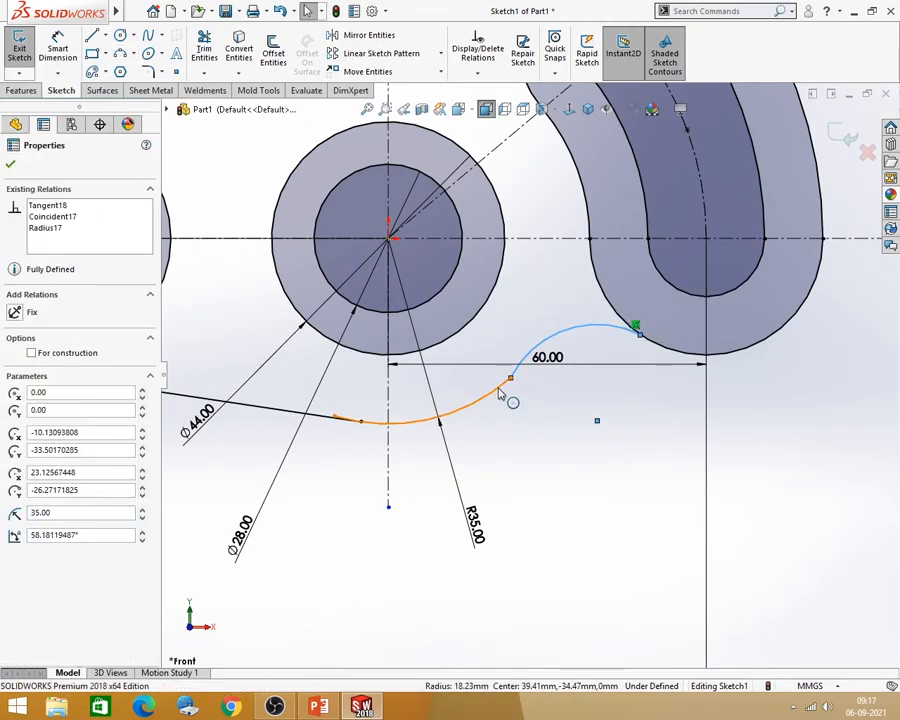
click(598, 425)
click(622, 340)
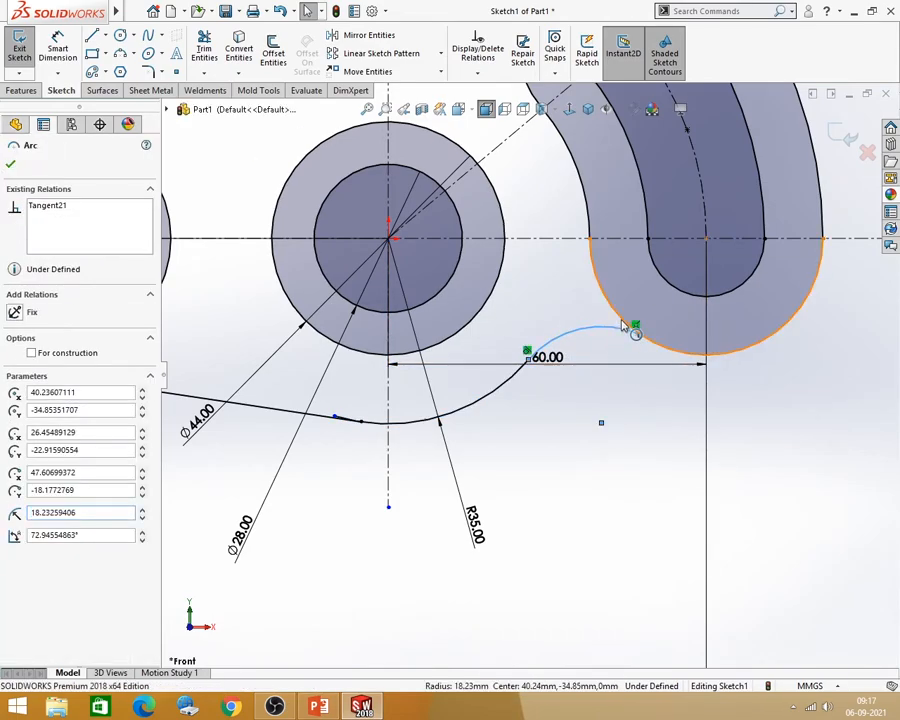
ctrl+click(634, 334)
click(703, 257)
click(614, 461)
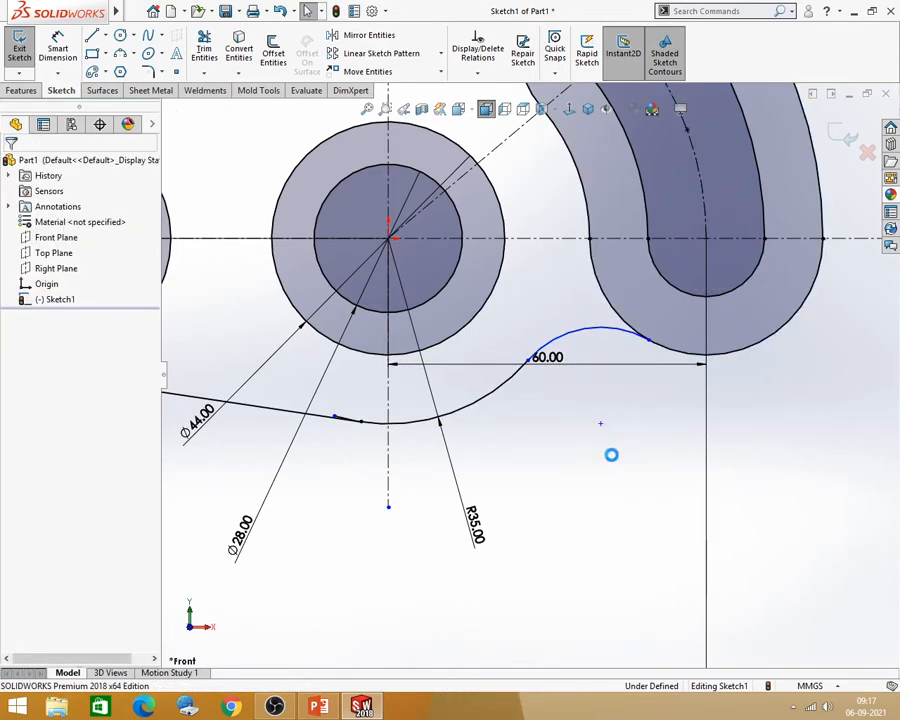
Step: Look up the drawing in PowerPoint and dimension the connecting arc's radius as 16 mm
key(alt+Tab)
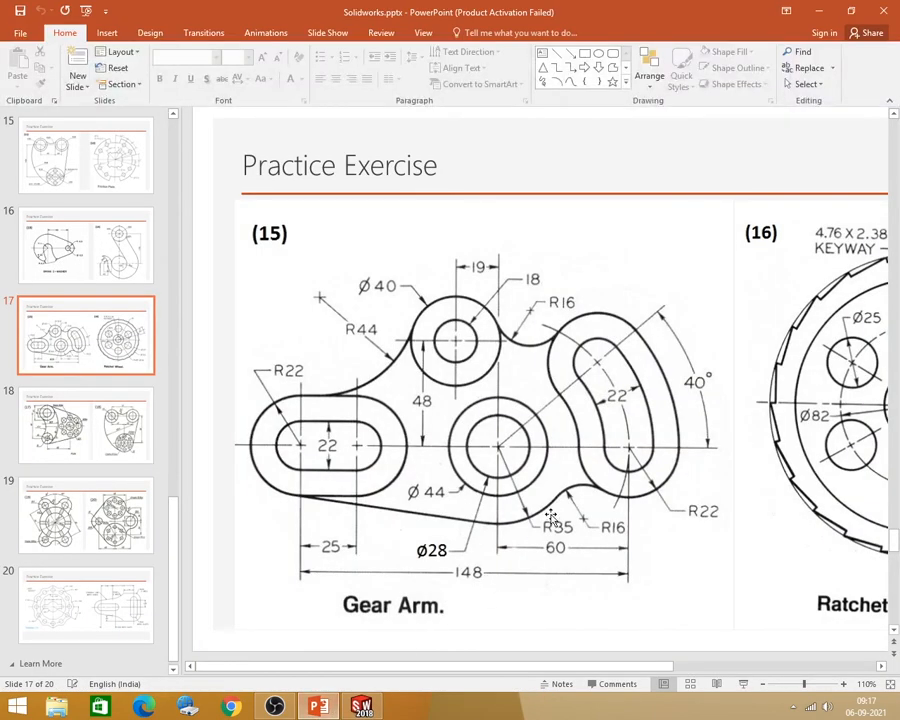
click(815, 10)
click(57, 50)
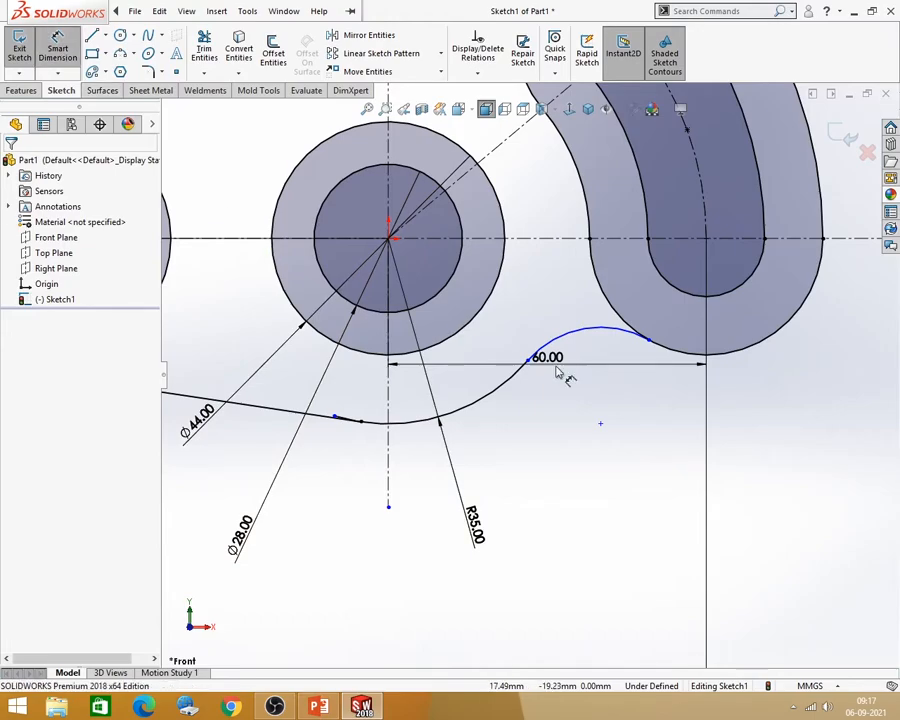
click(603, 332)
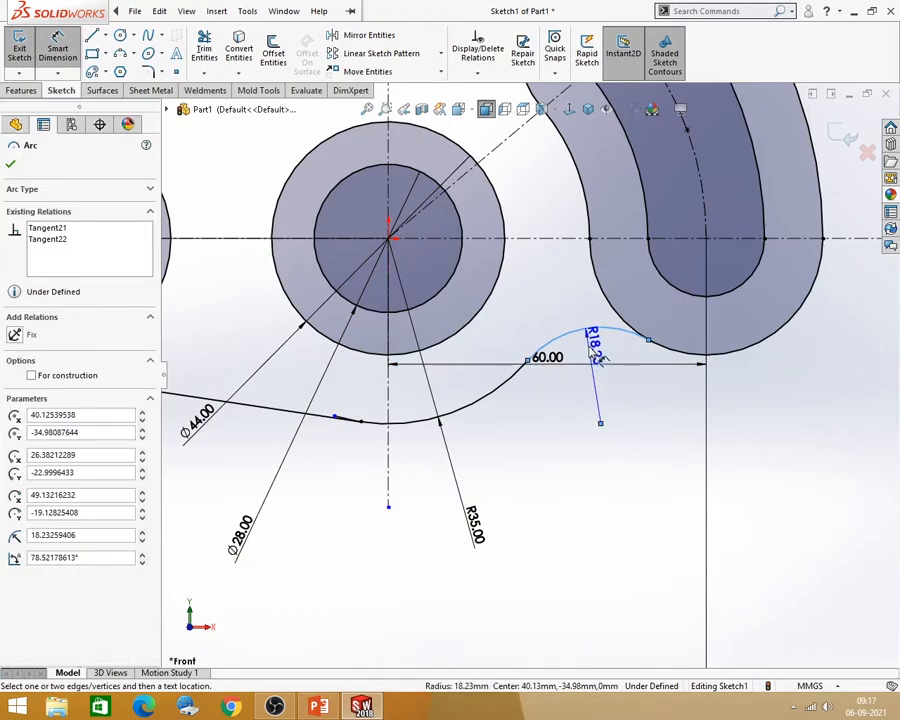
click(563, 292)
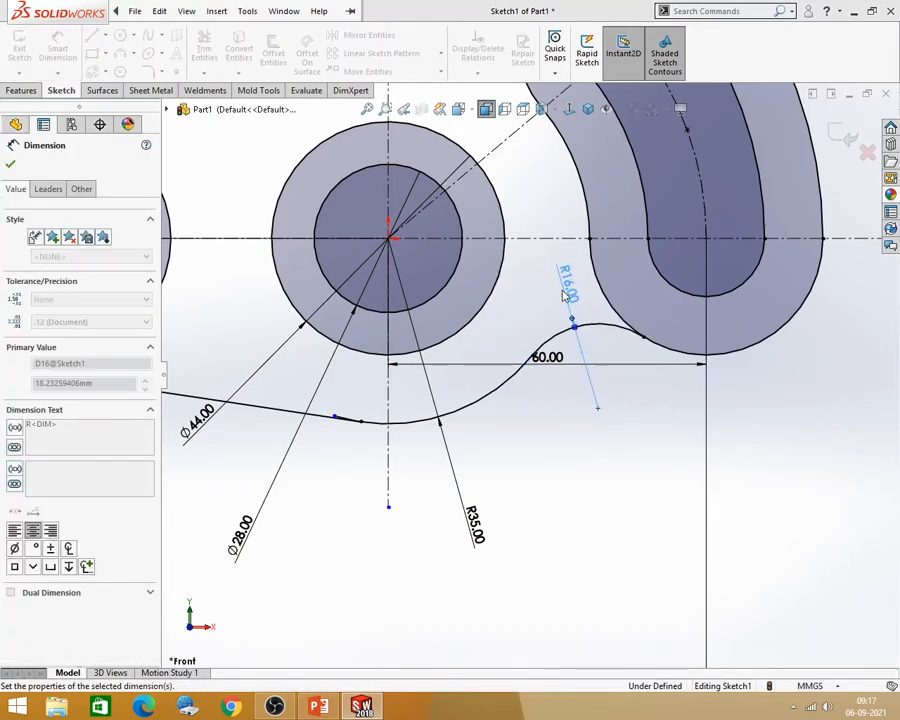
text(16)
key(Return)
Step: Move the 60 mm dimension well below the R35 and R16 arcs
click(623, 478)
drag(546, 364, 546, 602)
click(649, 528)
Step: Trim the leftover stub at the R35 arc's left end, beyond its junction with the tangent line
scroll(532, 400, up, 2)
scroll(269, 450, down, 1)
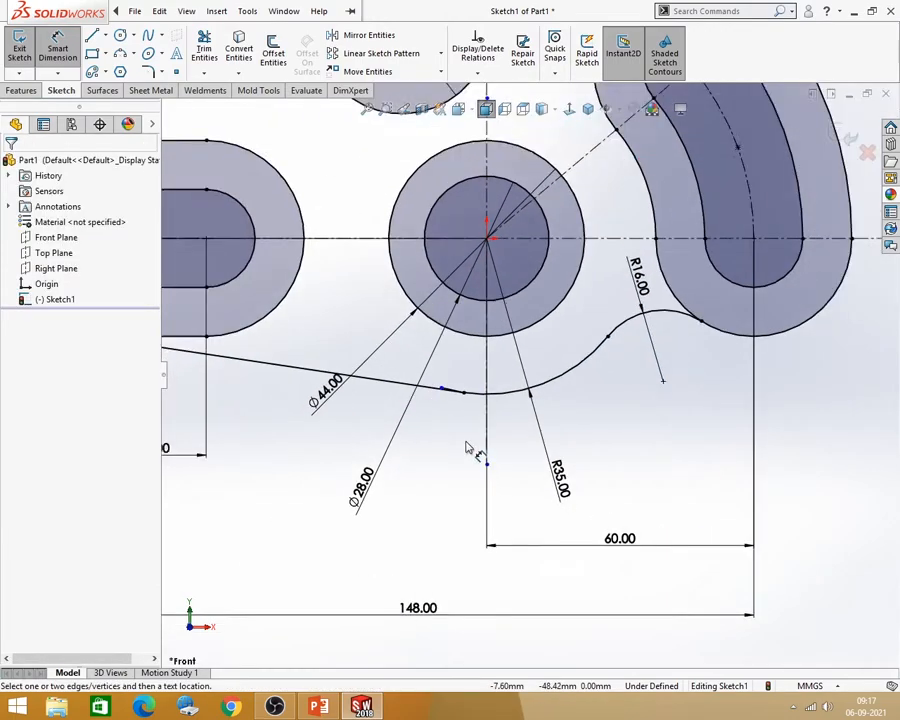
scroll(466, 447, up, 2)
click(204, 48)
scroll(474, 390, down, 8)
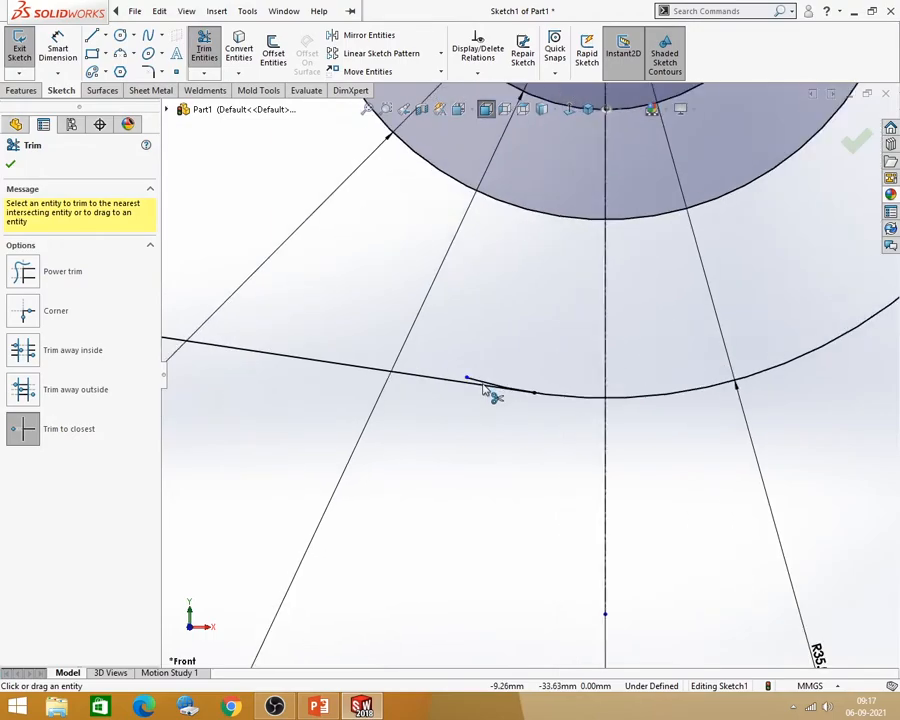
click(486, 386)
scroll(498, 500, up, 4)
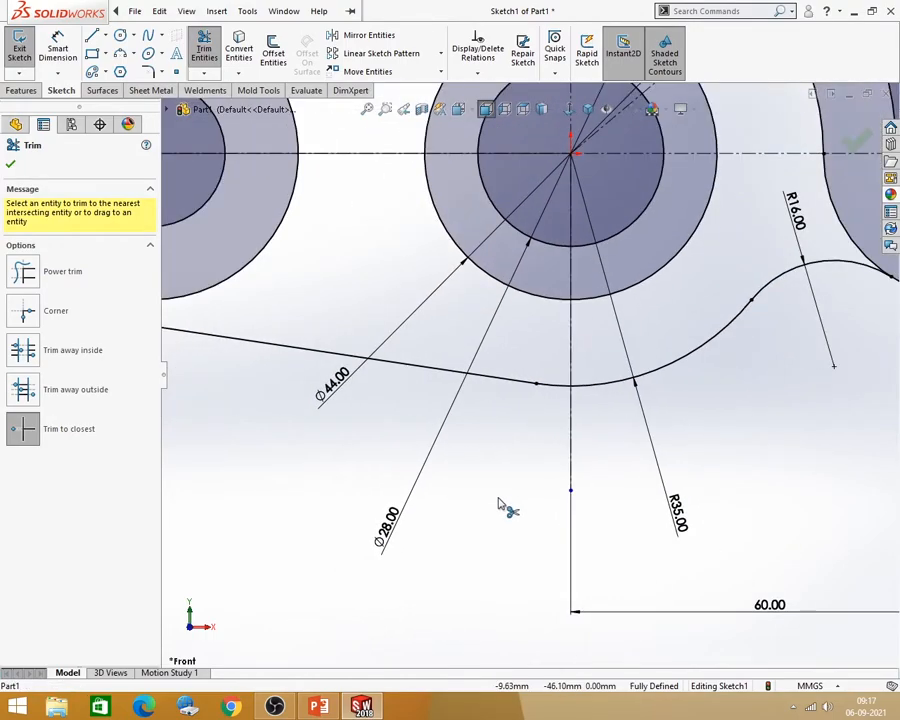
scroll(500, 510, up, 5)
key(Escape)
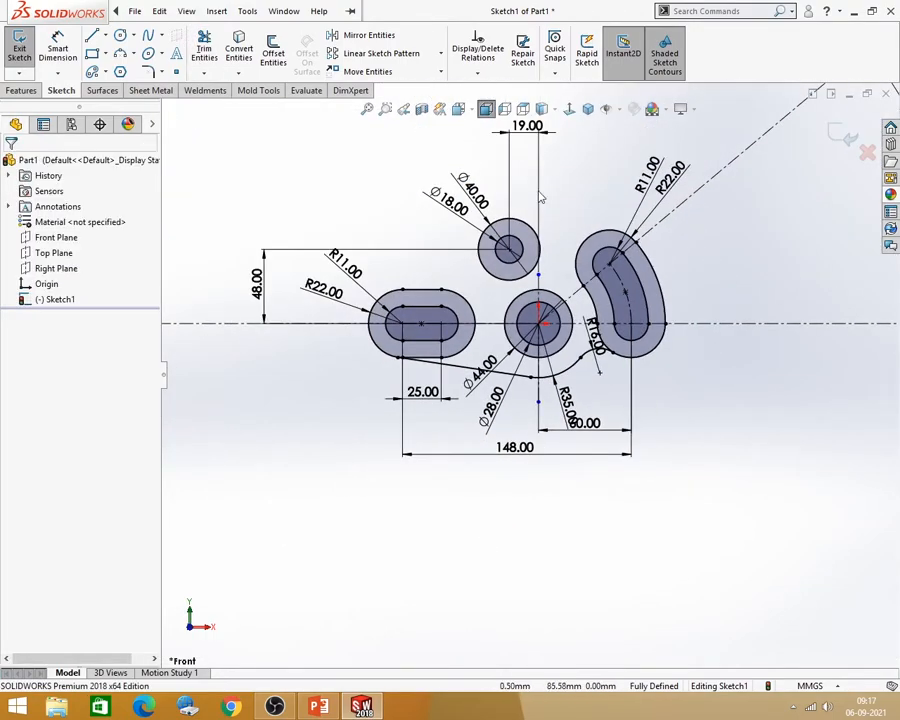
Step: Move the straight slot's R11 dimension slightly farther above its R22 dimension
scroll(540, 197, down, 2)
scroll(525, 378, up, 2)
drag(314, 361, 321, 341)
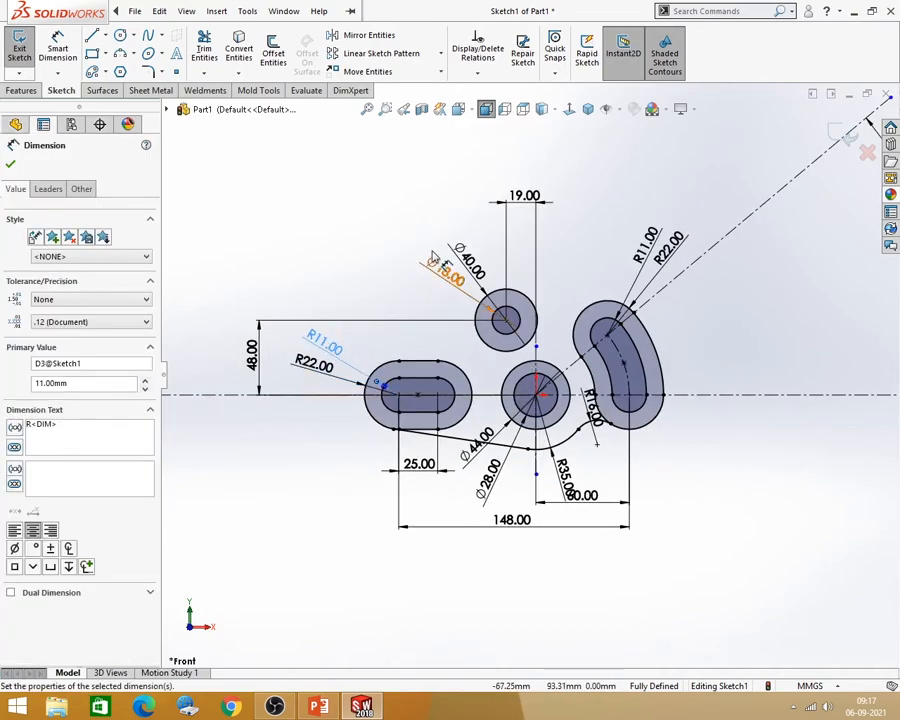
Step: Check the drawing in PowerPoint and sketch a 3-point arc of about 153 mm radius from the straight slot's upper edge to the Ø40 circle
click(318, 708)
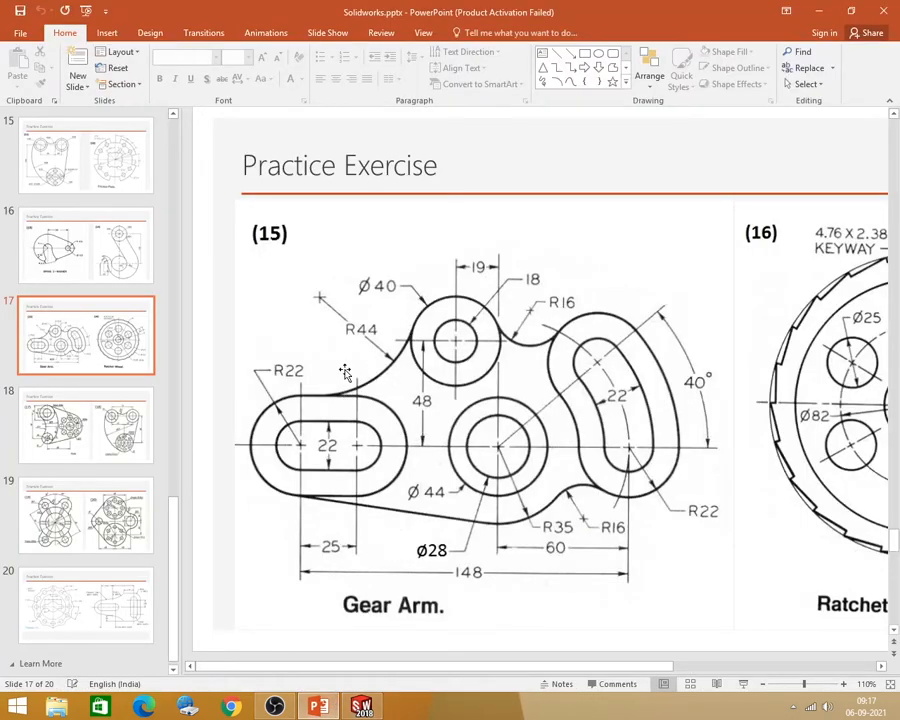
click(817, 11)
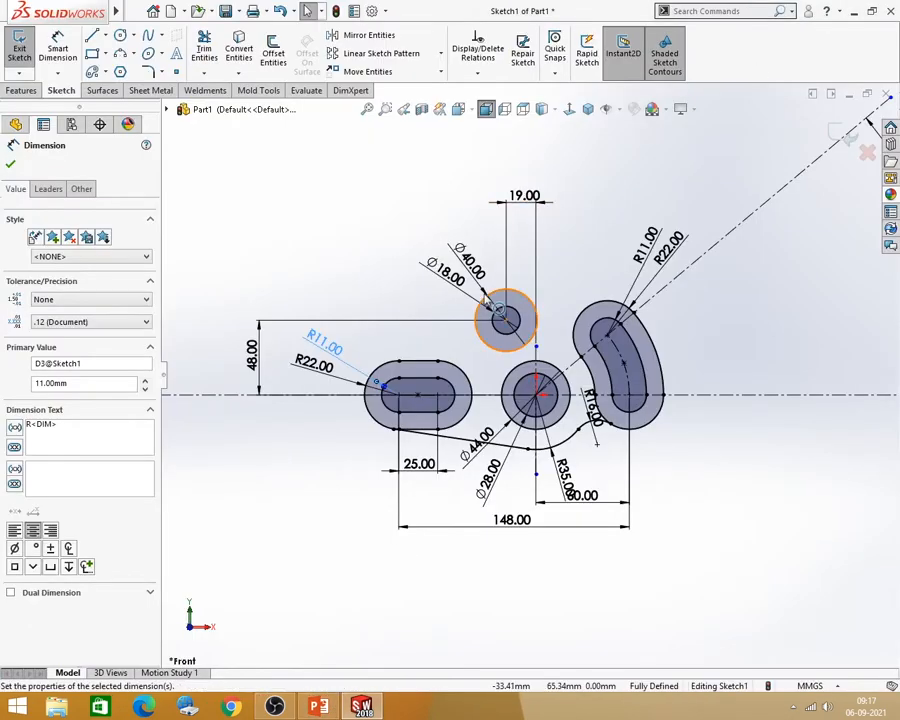
scroll(476, 278, down, 2)
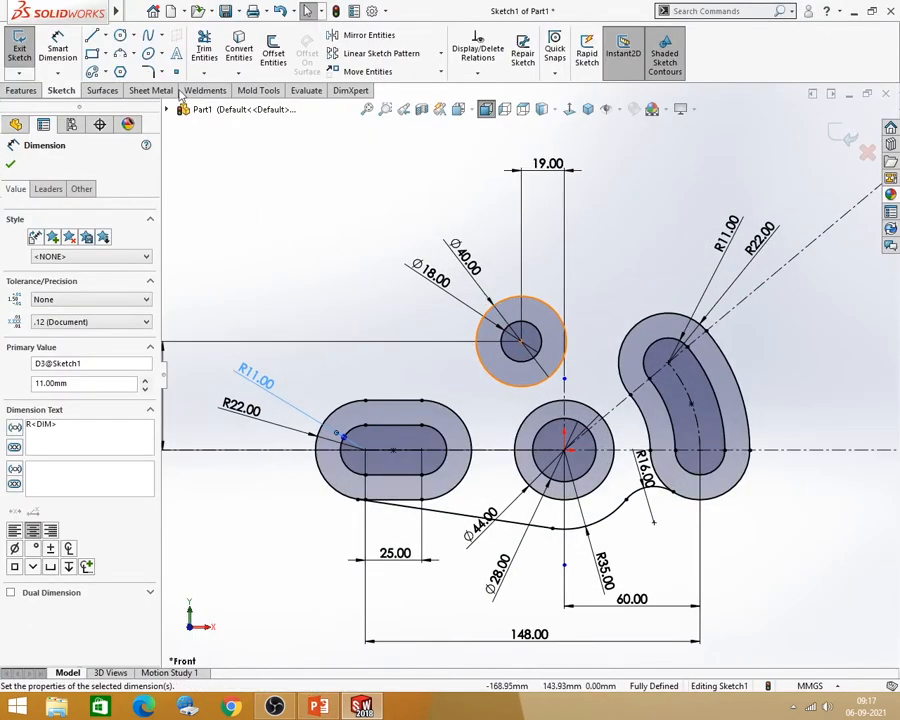
click(119, 53)
click(318, 707)
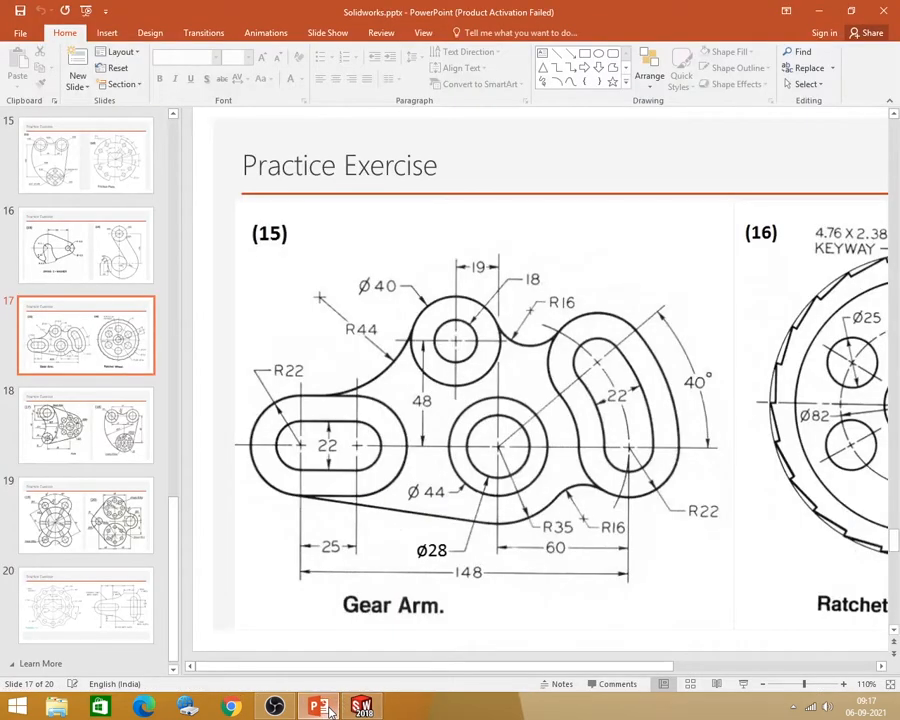
click(320, 706)
click(390, 403)
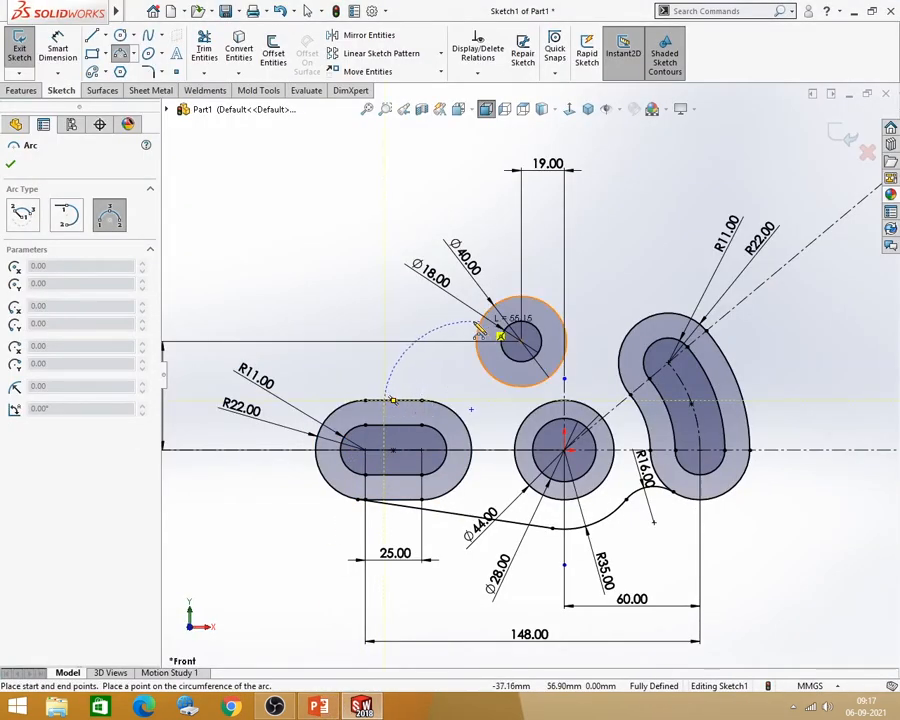
click(500, 338)
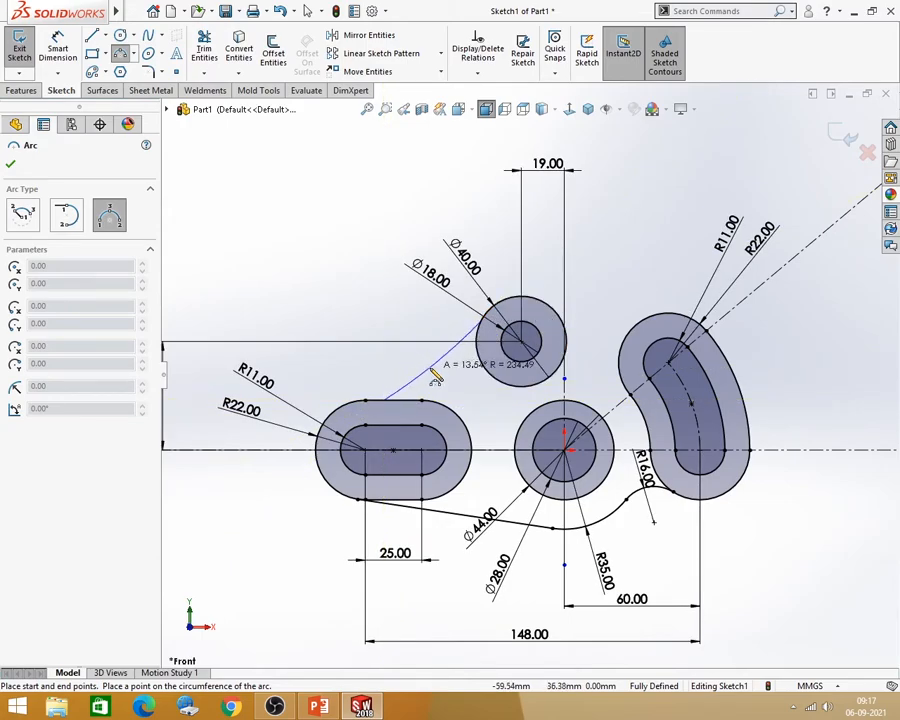
click(432, 370)
Step: Check the drawing in PowerPoint and sketch a 3-point arc of about 23.6 mm radius between the Ø40 circle and the arc slot's outer upper end
click(320, 707)
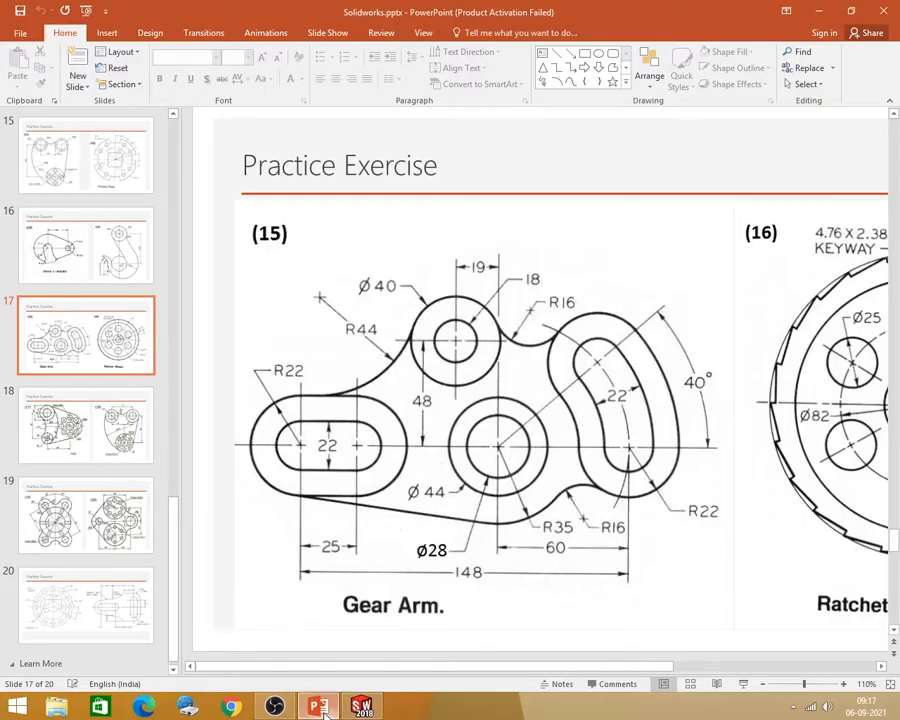
click(320, 707)
click(567, 340)
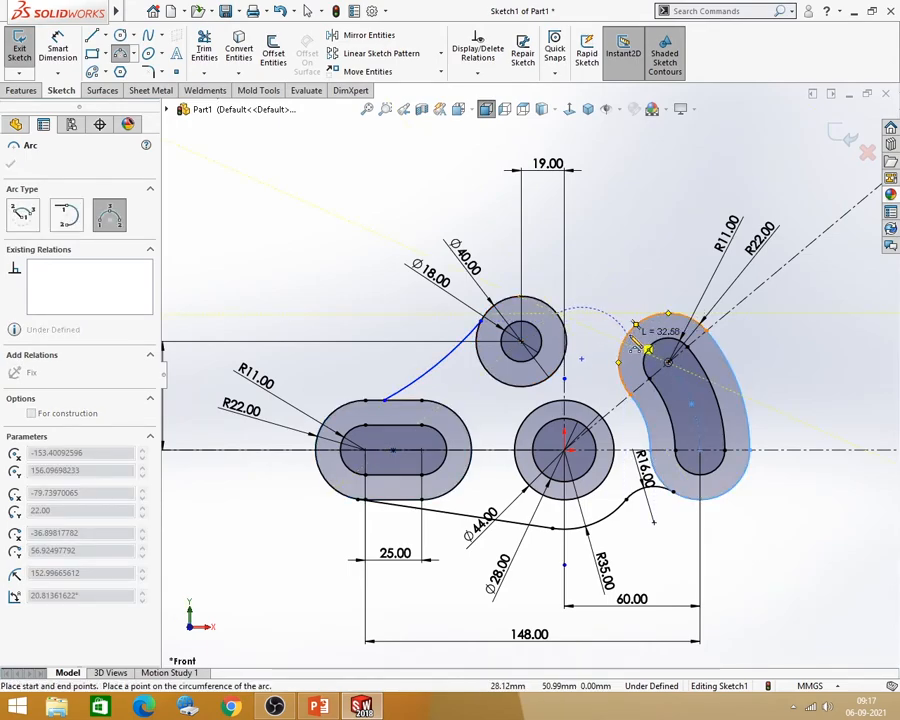
click(634, 326)
click(604, 336)
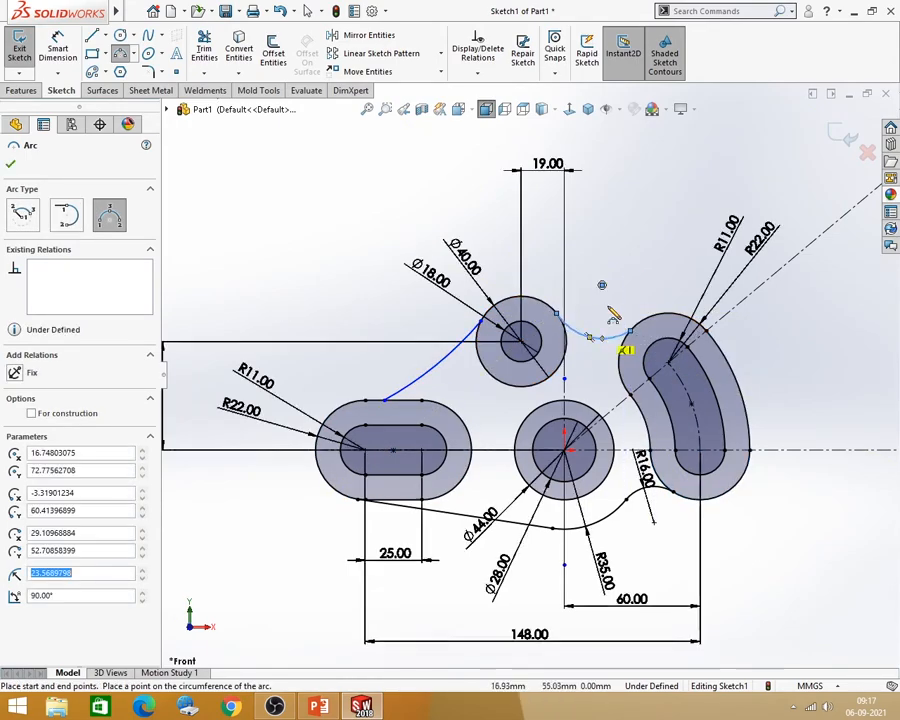
key(Escape)
Step: Make the arc right of the Ø40 circle tangent to both the circle and the arc slot's outer upper end
scroll(578, 350, down, 2)
scroll(573, 330, down, 2)
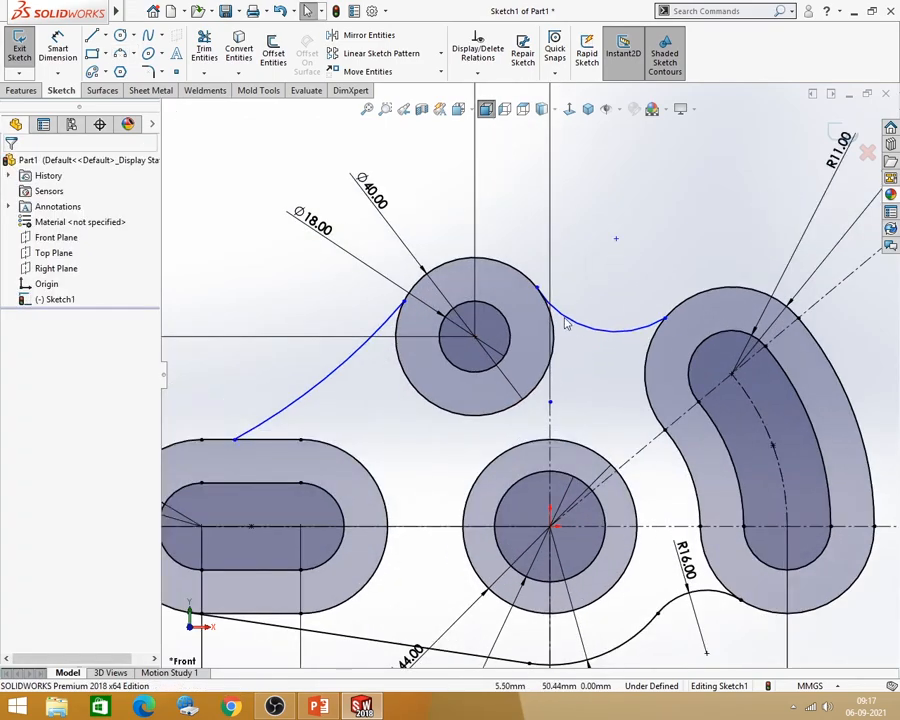
click(566, 323)
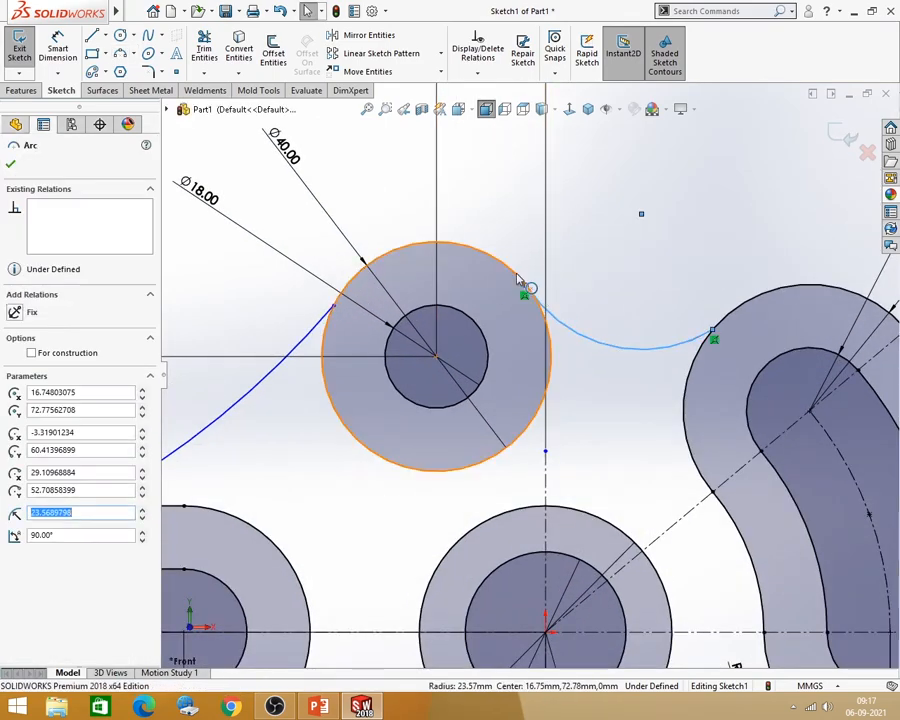
ctrl+click(527, 284)
click(576, 228)
click(605, 384)
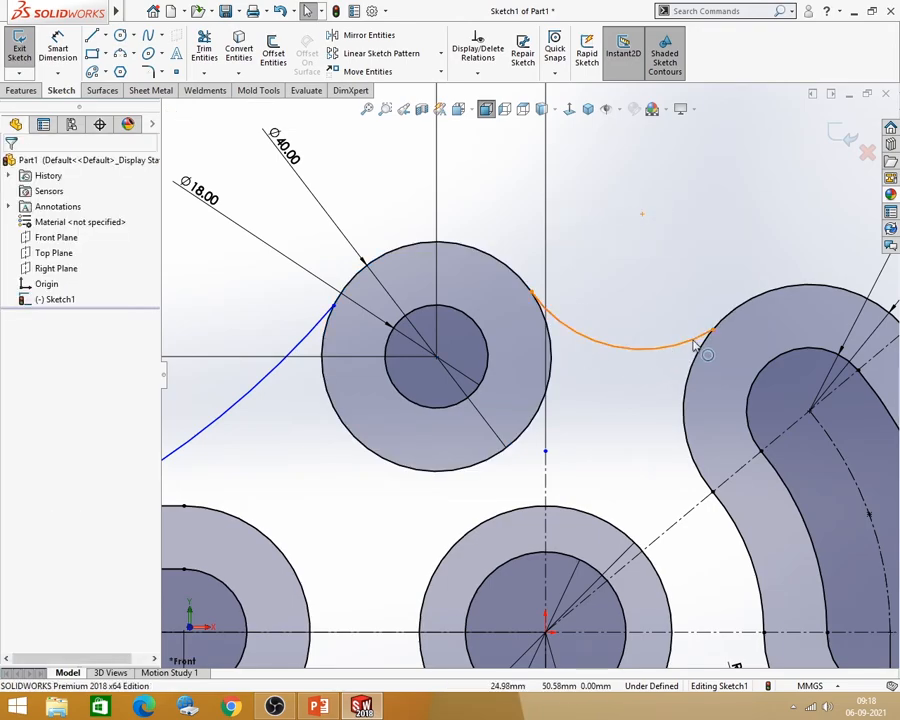
click(703, 343)
ctrl+click(706, 336)
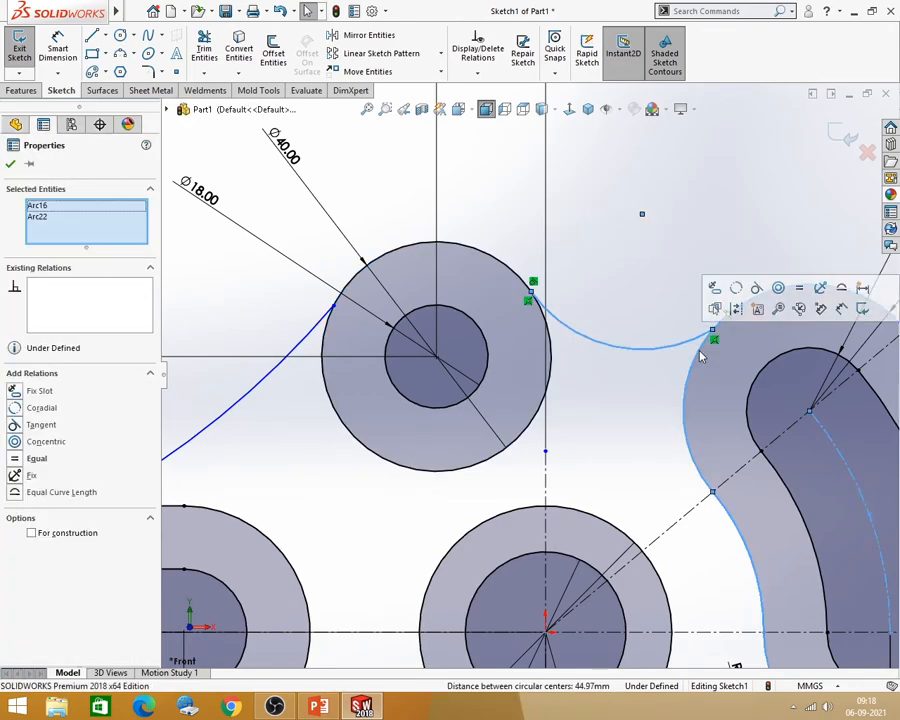
click(714, 288)
Step: Make the arc left of the Ø40 circle tangent to the circle and to the straight slot's upper outer edge
scroll(526, 377, up, 2)
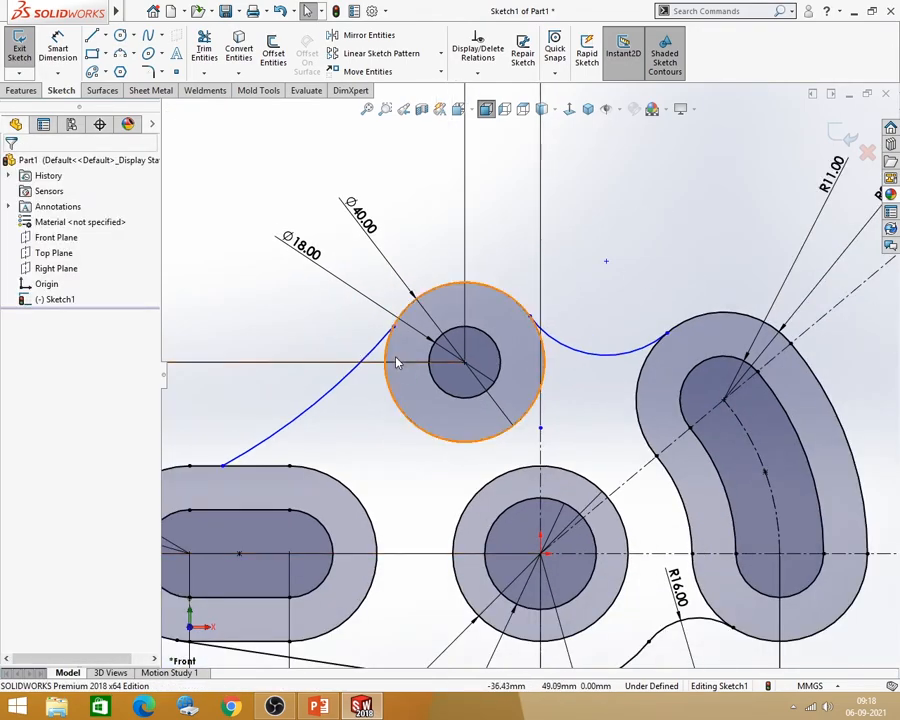
click(388, 360)
ctrl+click(380, 352)
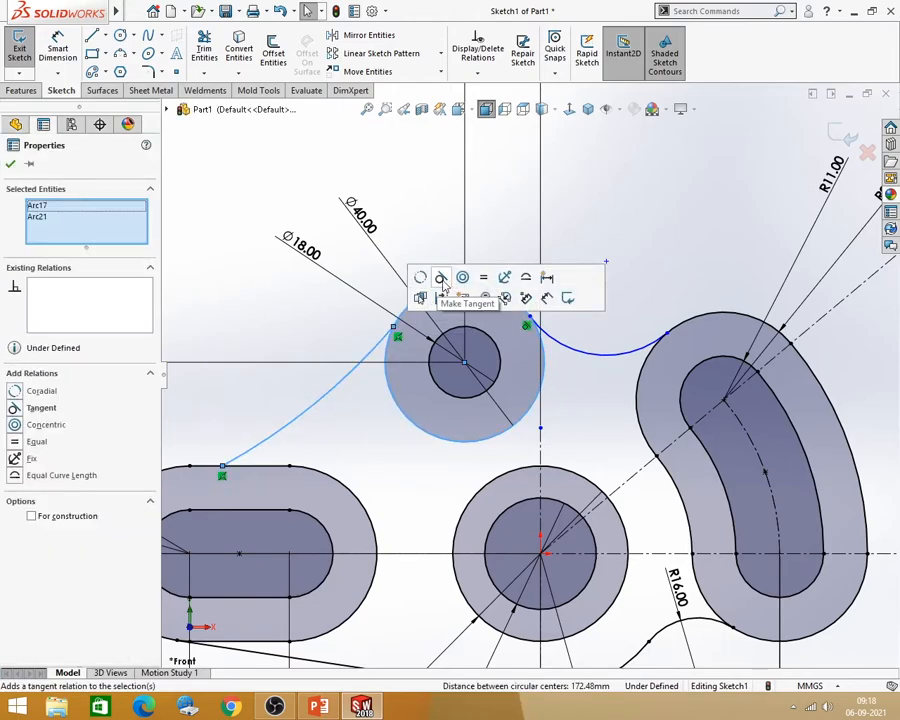
click(440, 334)
click(379, 429)
click(266, 456)
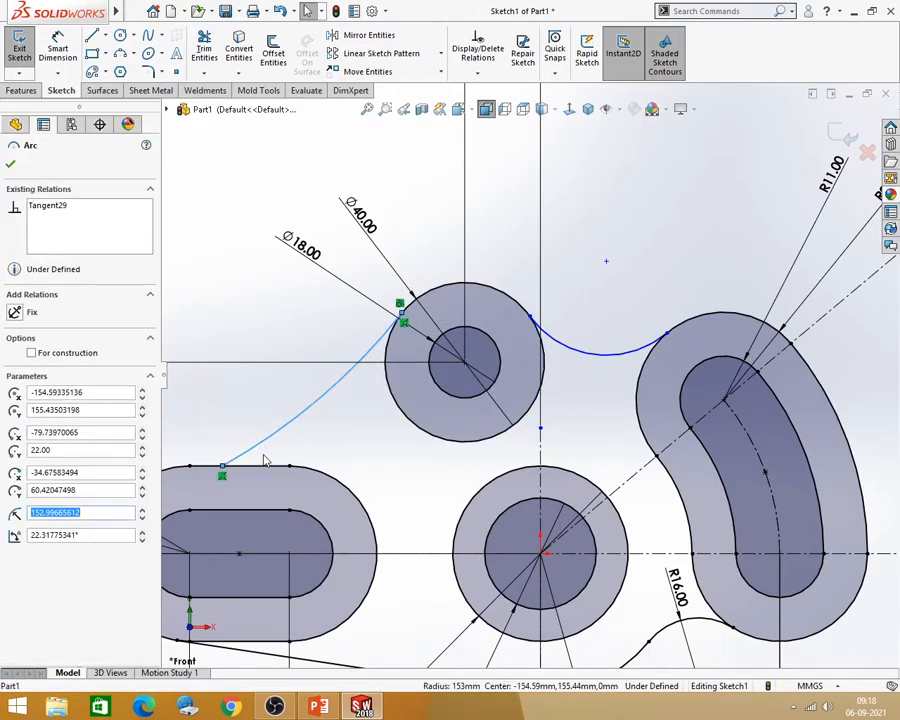
ctrl+click(262, 474)
click(306, 424)
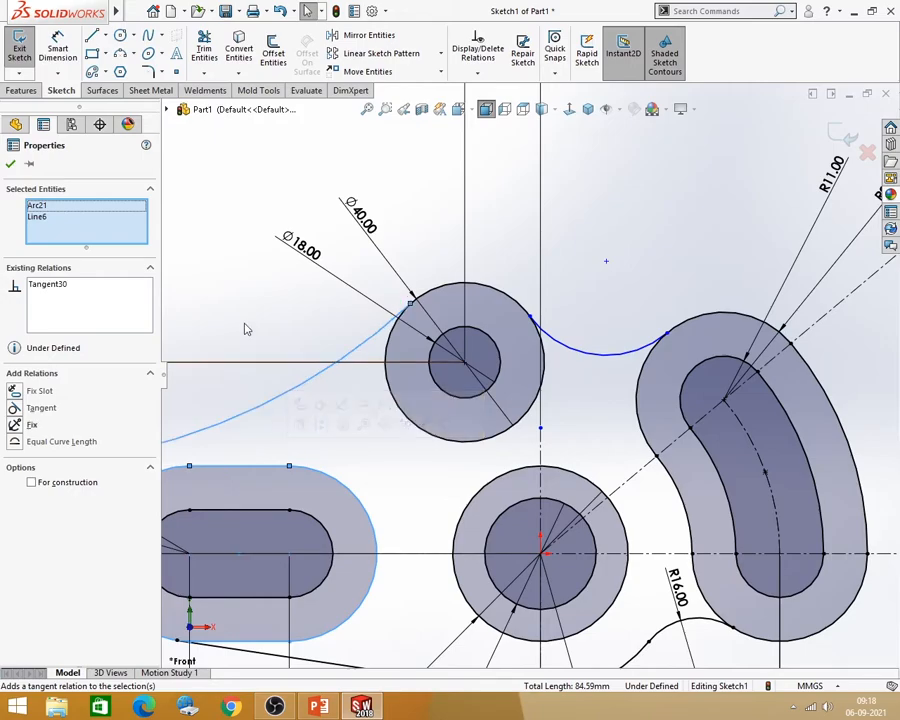
click(343, 403)
key(f)
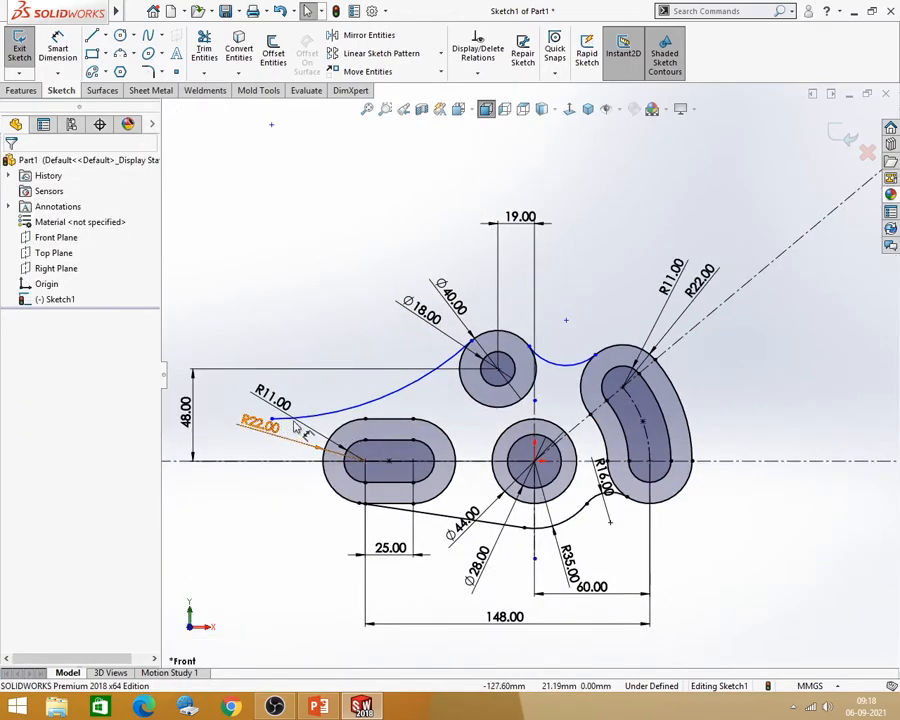
Step: Look up the drawing in PowerPoint, dimension the left connecting arc's radius as 44 mm, and place the dimension below the arc
click(317, 708)
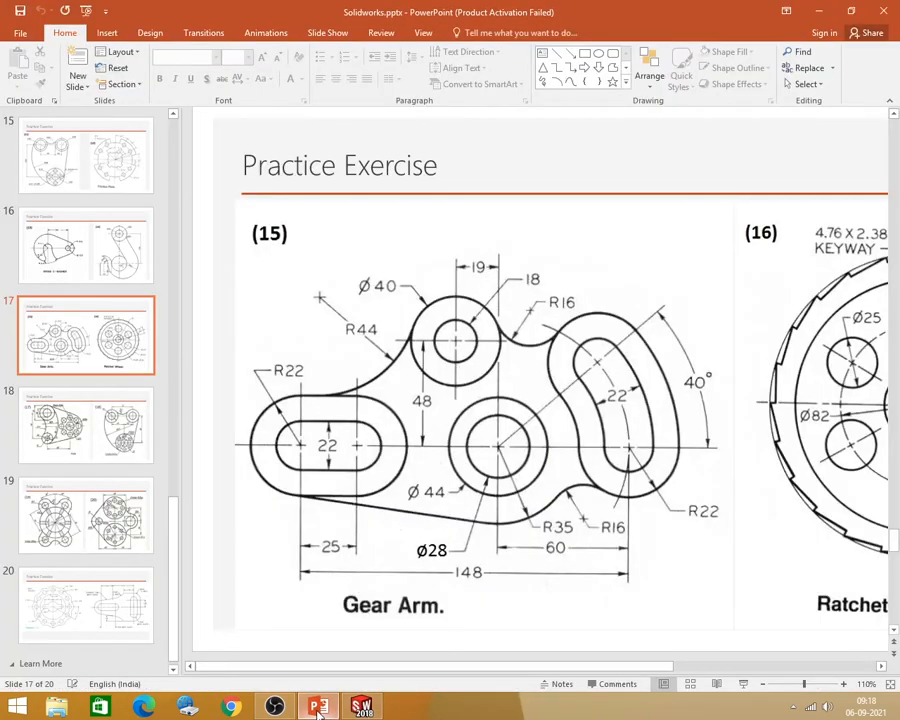
click(362, 707)
click(57, 52)
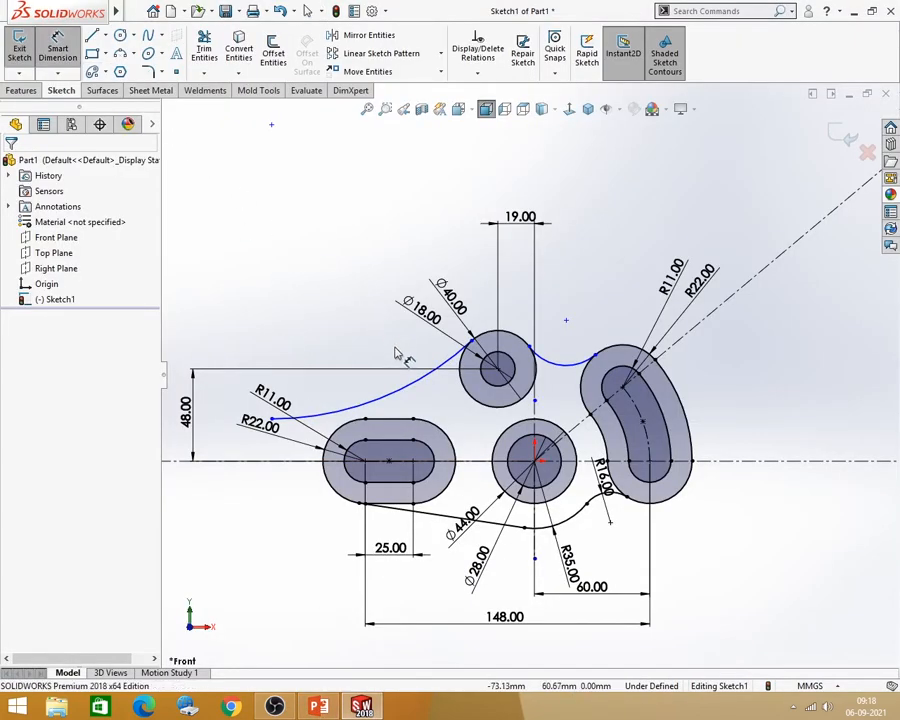
click(406, 392)
click(271, 124)
text(44)
key(Return)
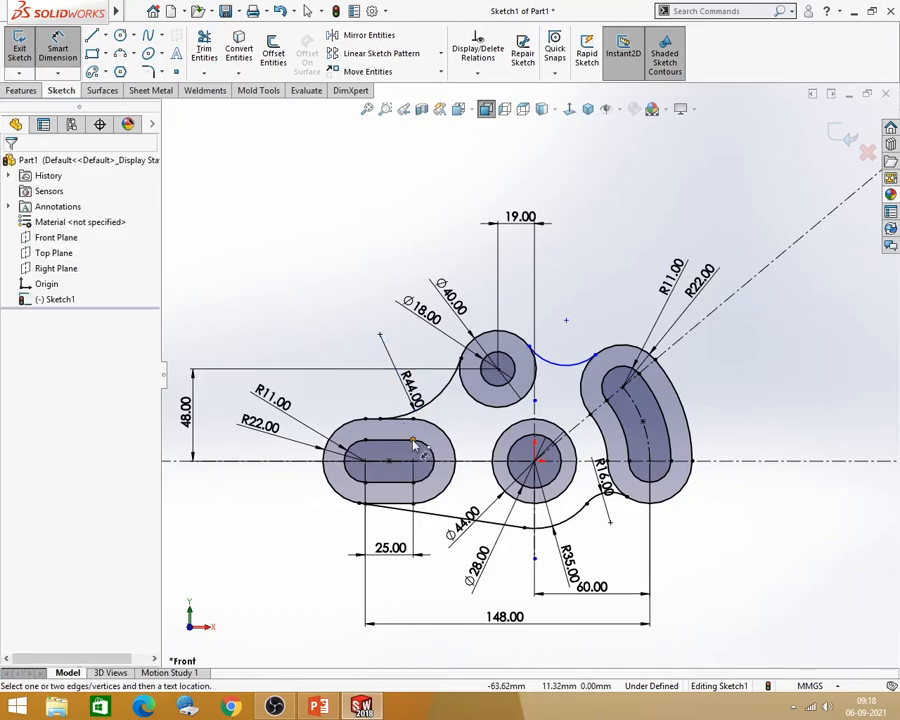
drag(417, 402, 462, 417)
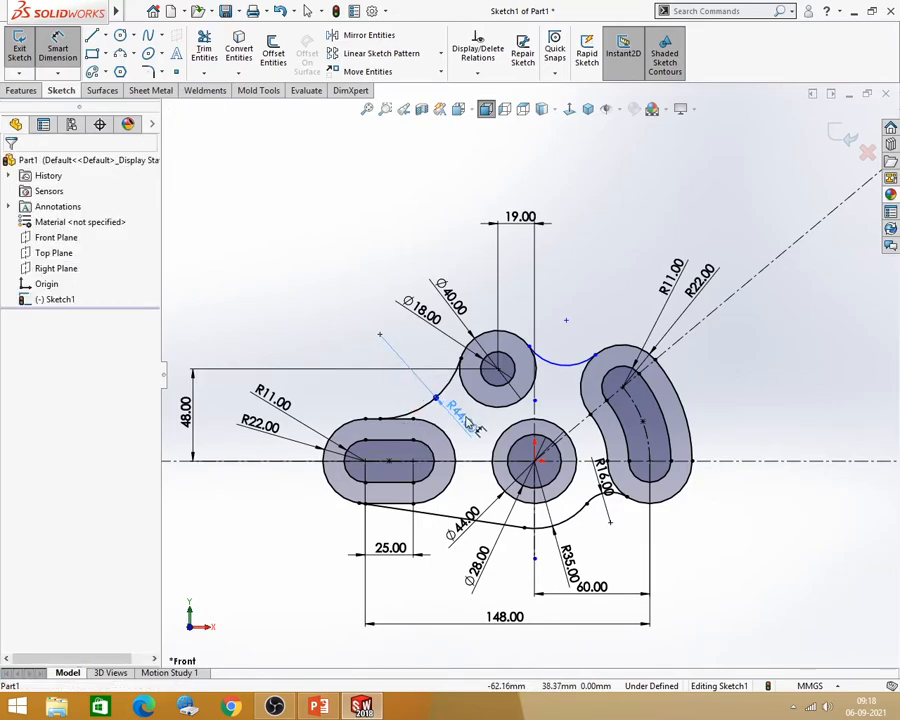
click(332, 565)
Step: Look up the drawing in PowerPoint, dimension the upper right connecting arc's radius as 16 mm, and move the dimension above the arc
click(318, 706)
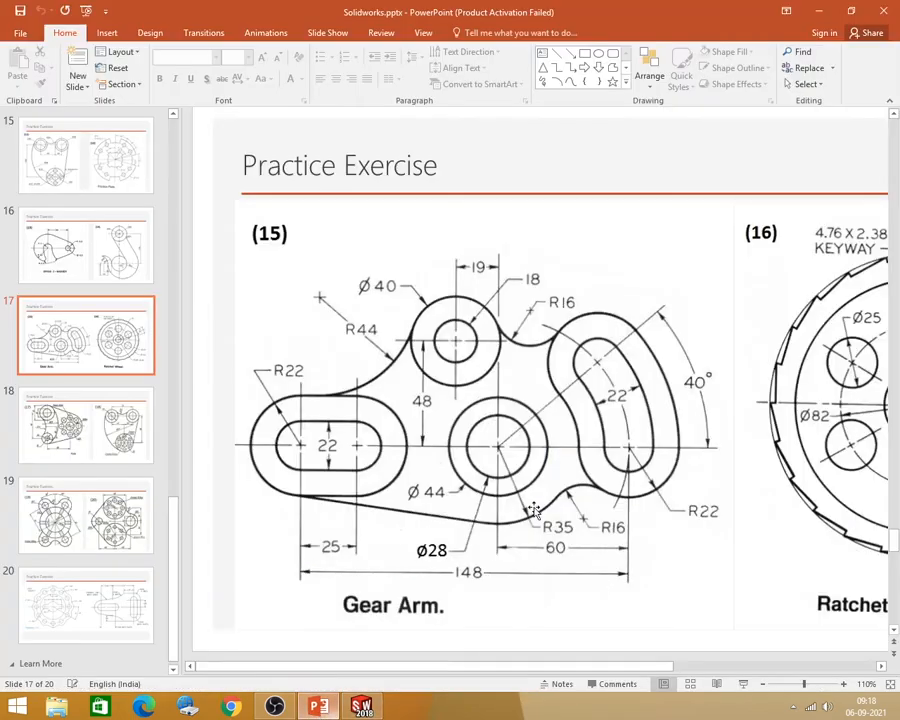
click(818, 14)
click(560, 373)
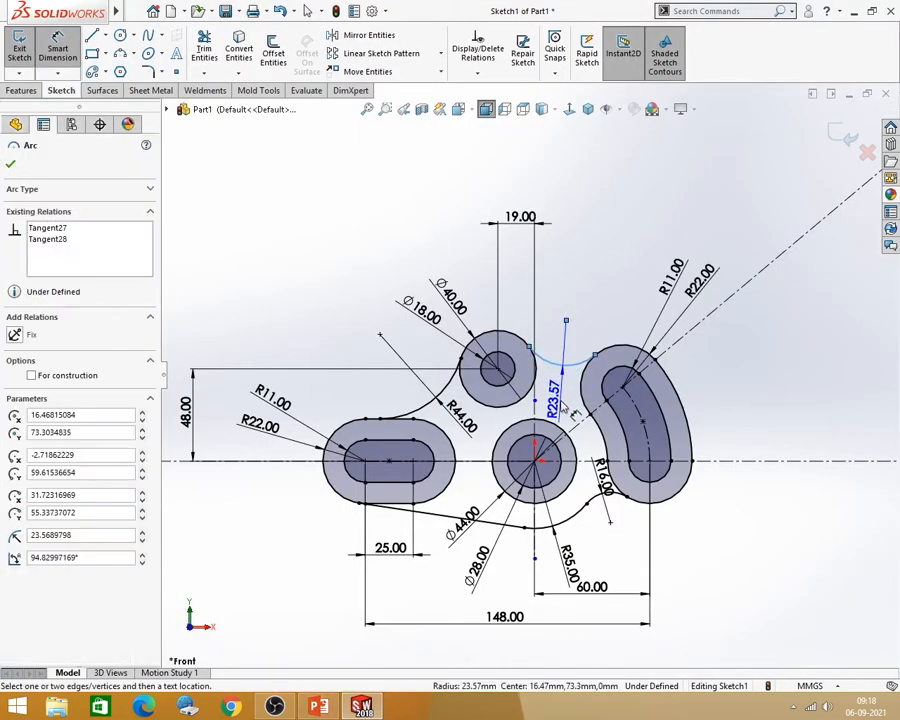
click(565, 403)
text(16)
key(Return)
click(591, 269)
drag(556, 402, 590, 284)
key(Escape)
Step: Compare the finished outline with the PowerPoint drawing, examining where the tangent line meets the straight slot's lower outer end
scroll(523, 495, up, 1)
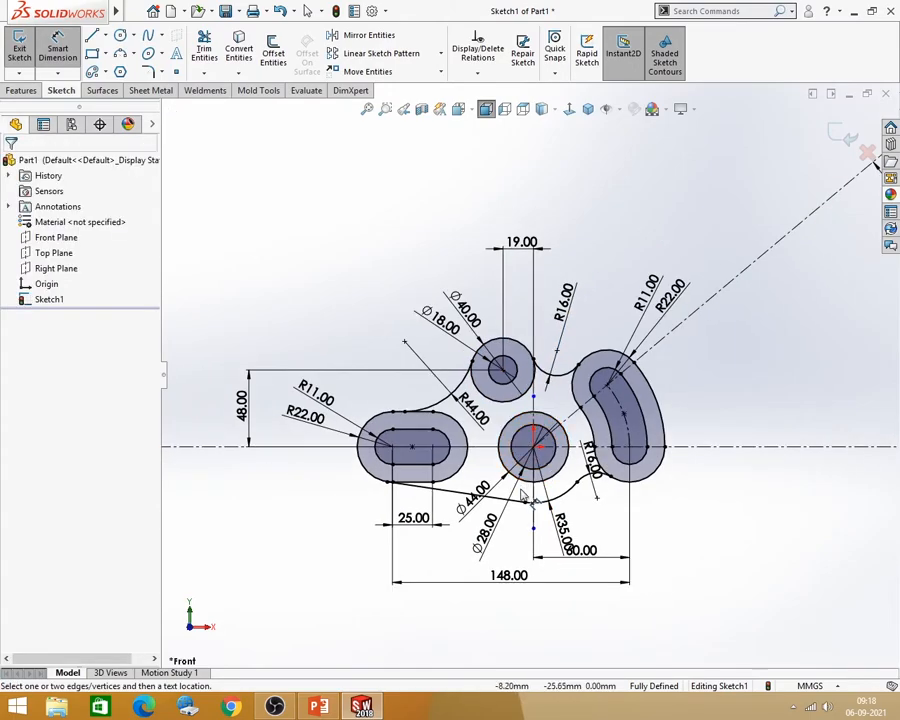
scroll(523, 495, down, 1)
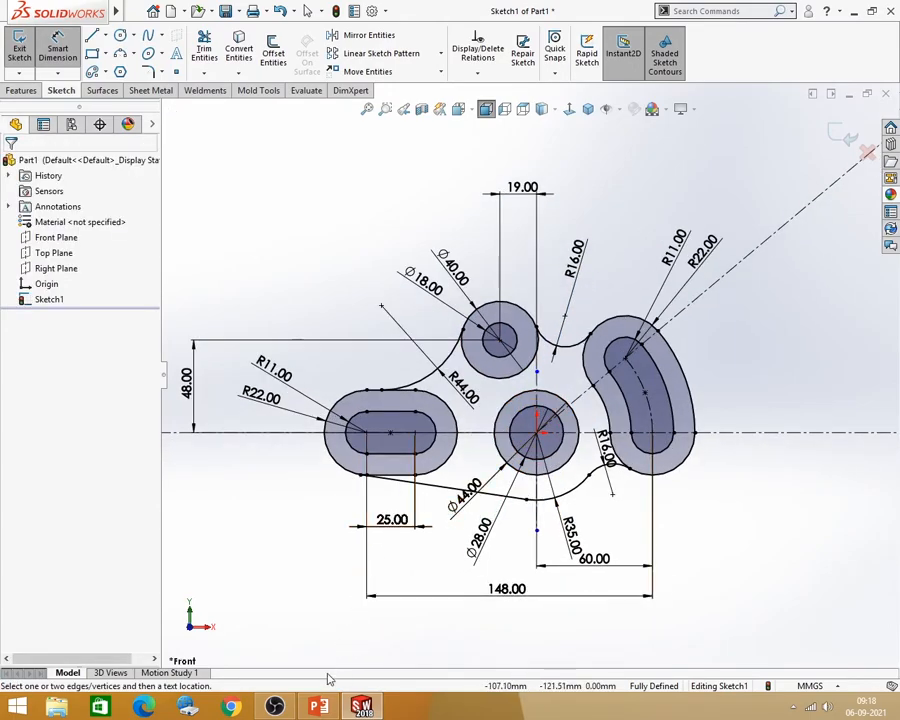
click(319, 707)
click(322, 710)
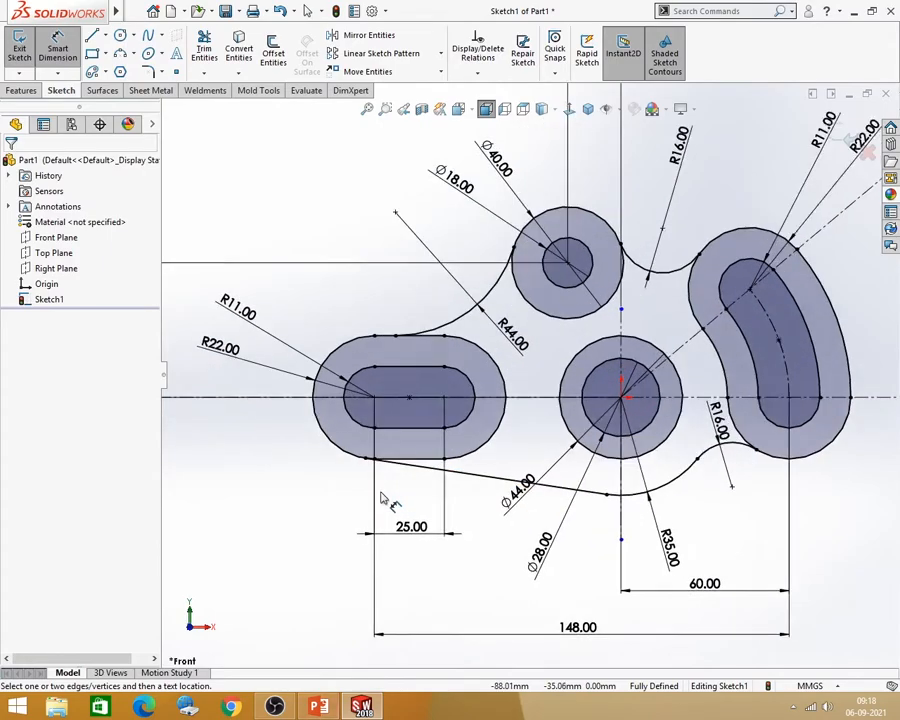
scroll(400, 470, down, 6)
scroll(415, 425, down, 2)
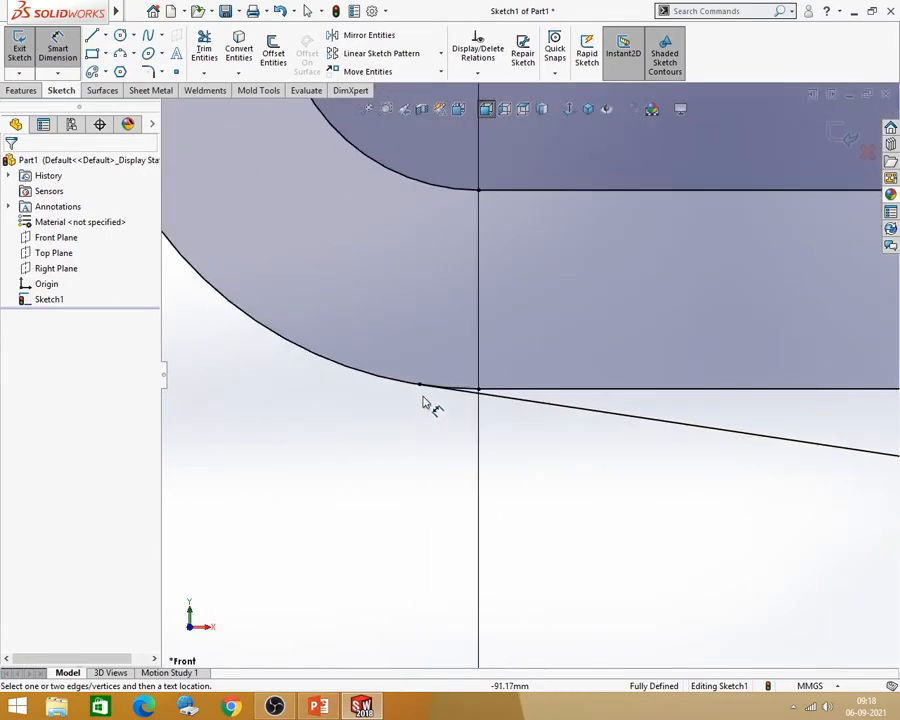
scroll(364, 630, up, 3)
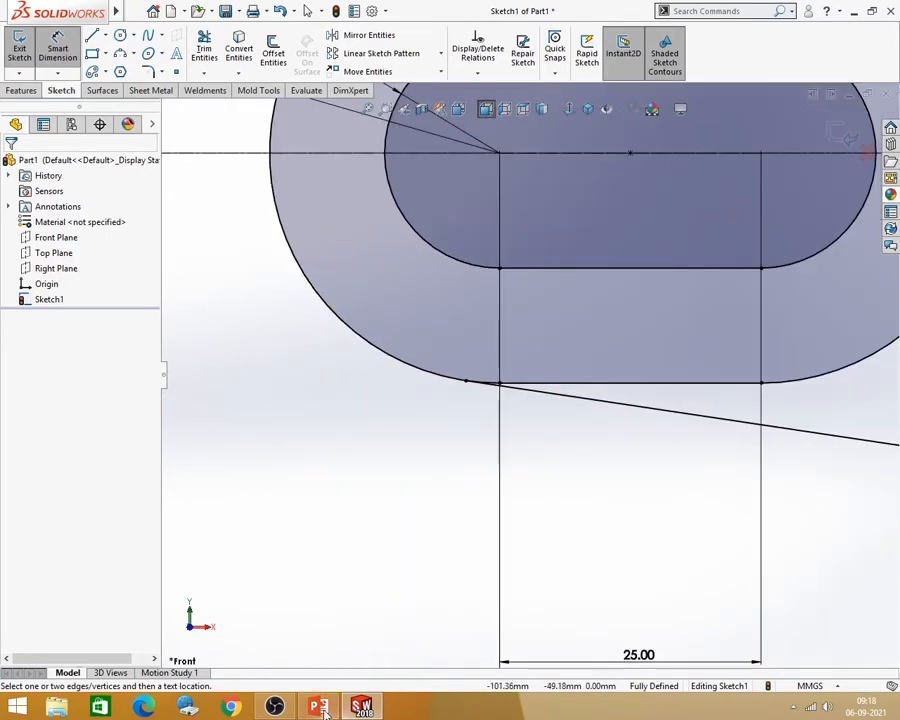
click(320, 706)
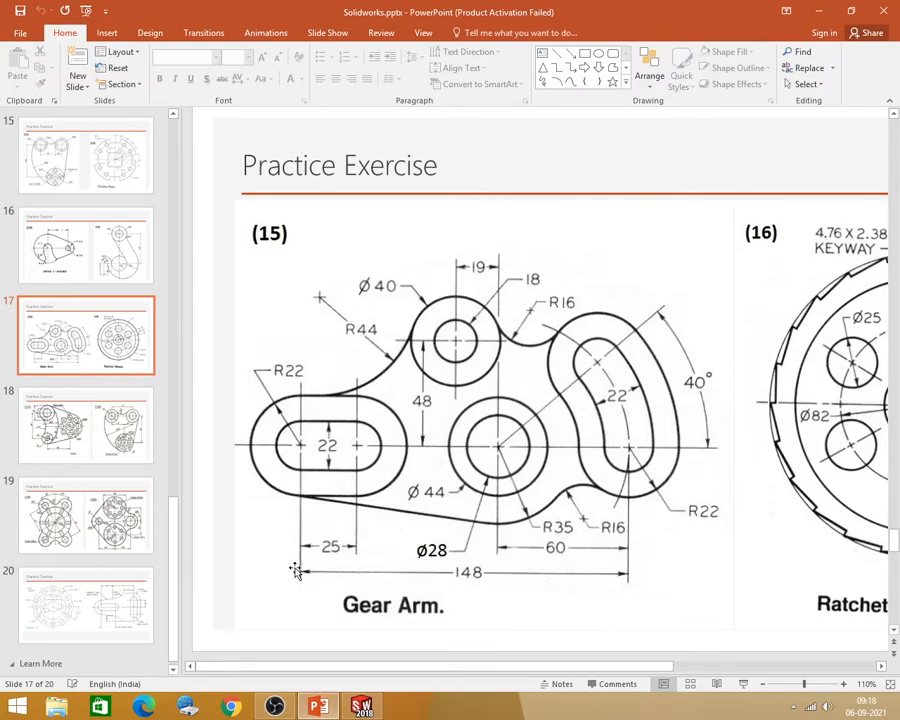
Step: Compare the complete Gear Arm sketch in SOLIDWORKS with the reference drawing in PowerPoint
click(361, 706)
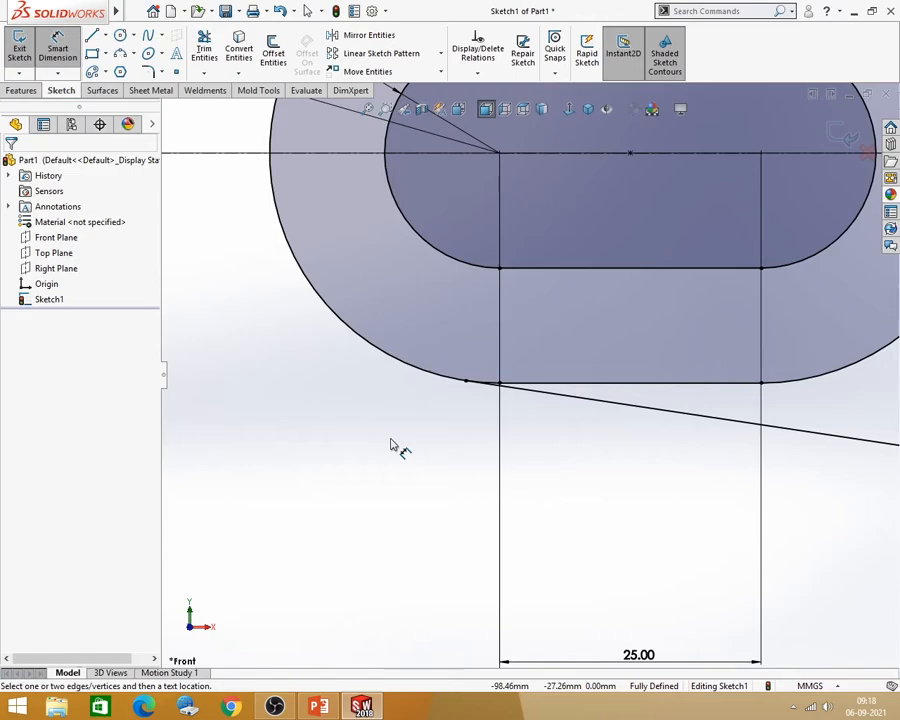
scroll(398, 450, up, 3)
scroll(552, 374, up, 2)
scroll(848, 305, down, 3)
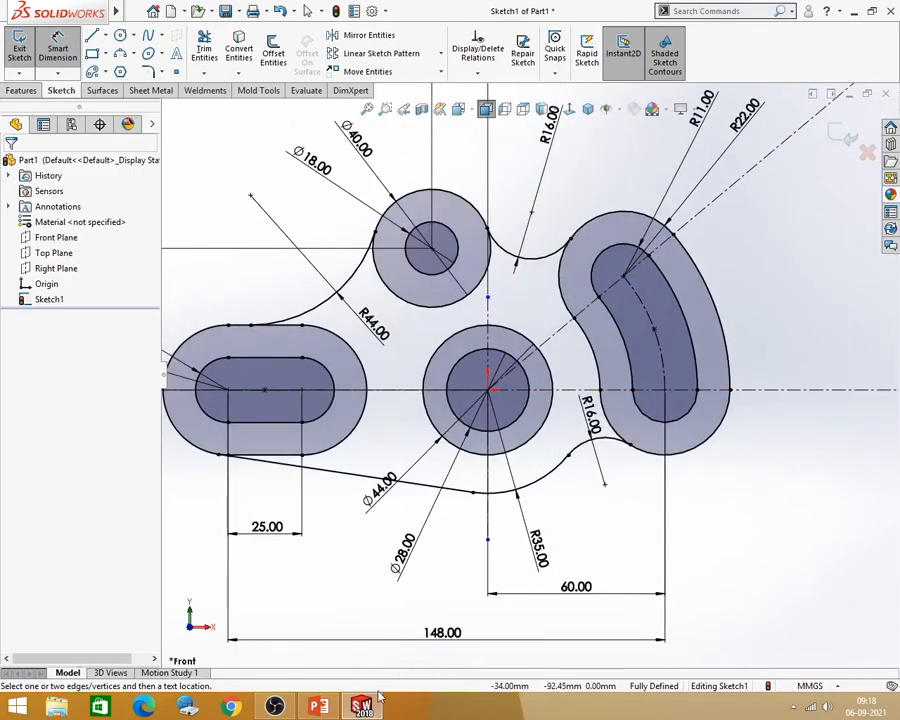
click(319, 706)
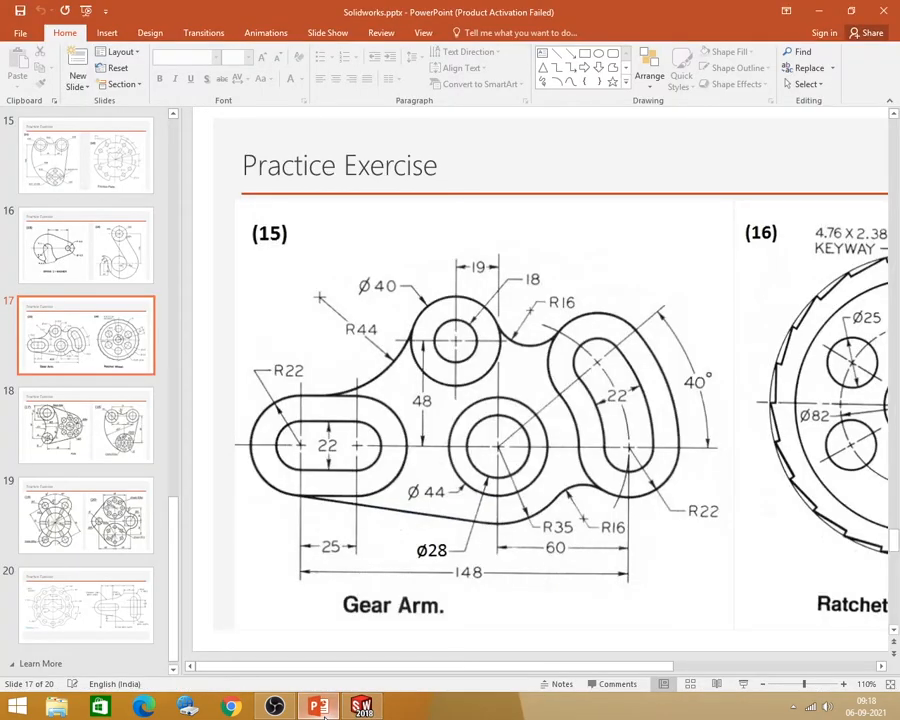
click(361, 706)
scroll(370, 640, up, 3)
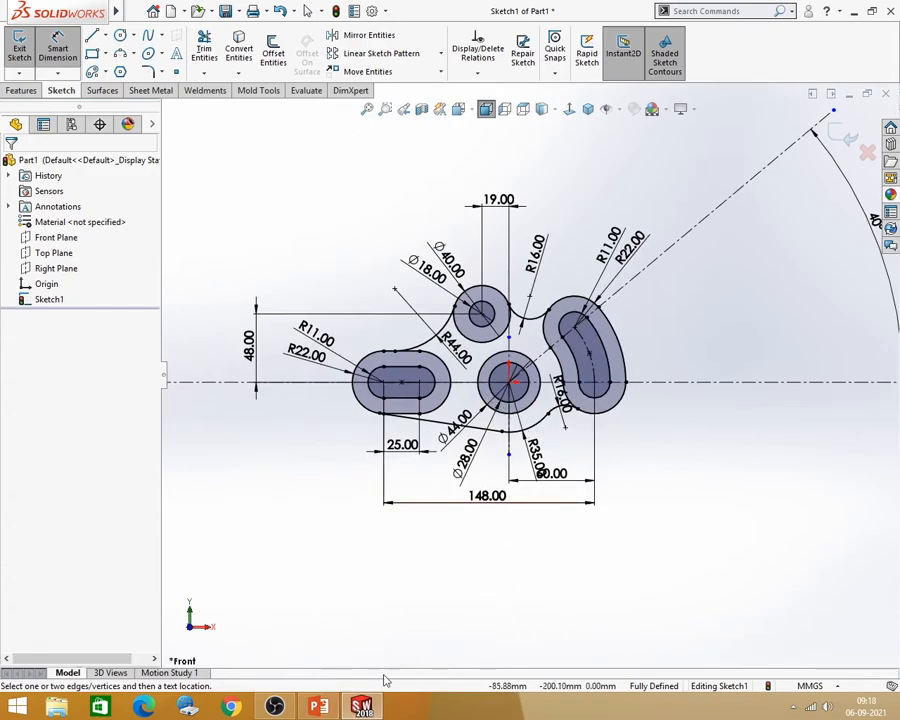
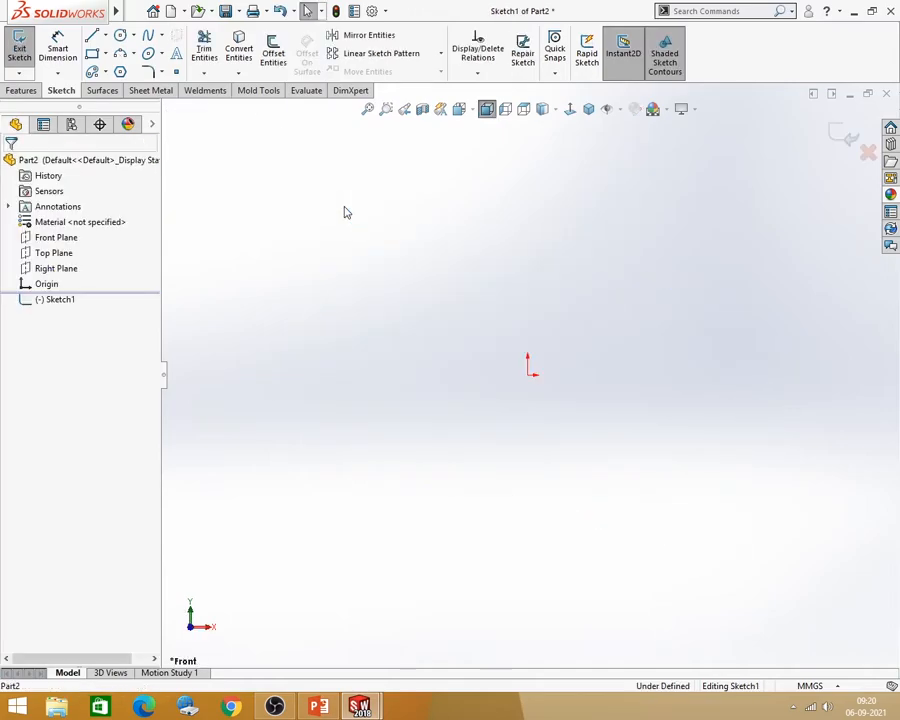
Step: Look up the Ratchet Wheel drawing in PowerPoint and sketch a circle of about 82 mm radius centred on the origin in SOLIDWORKS
click(318, 707)
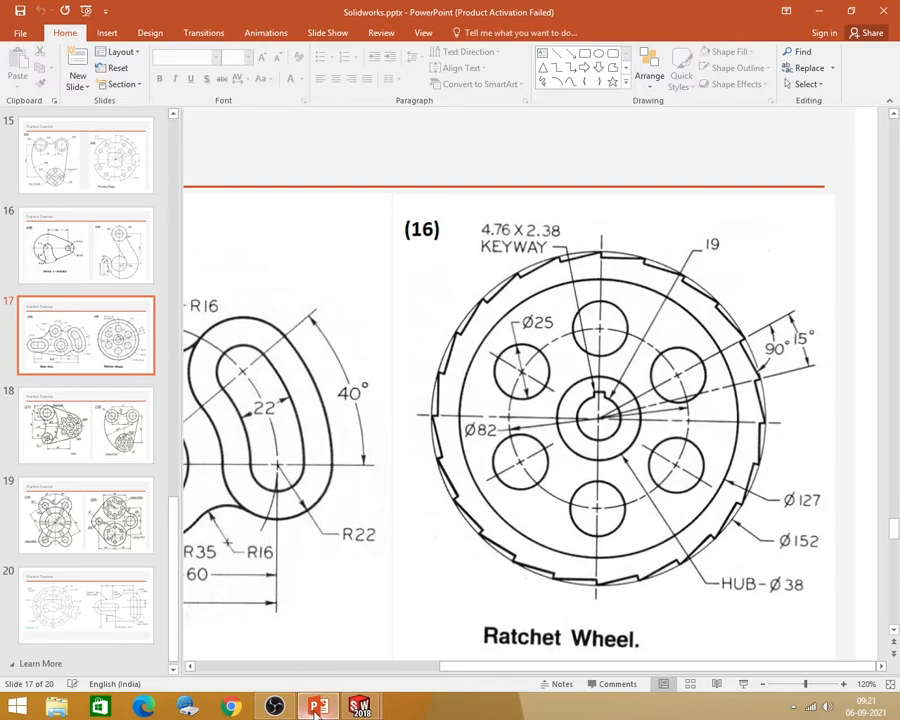
mouse_move(316, 709)
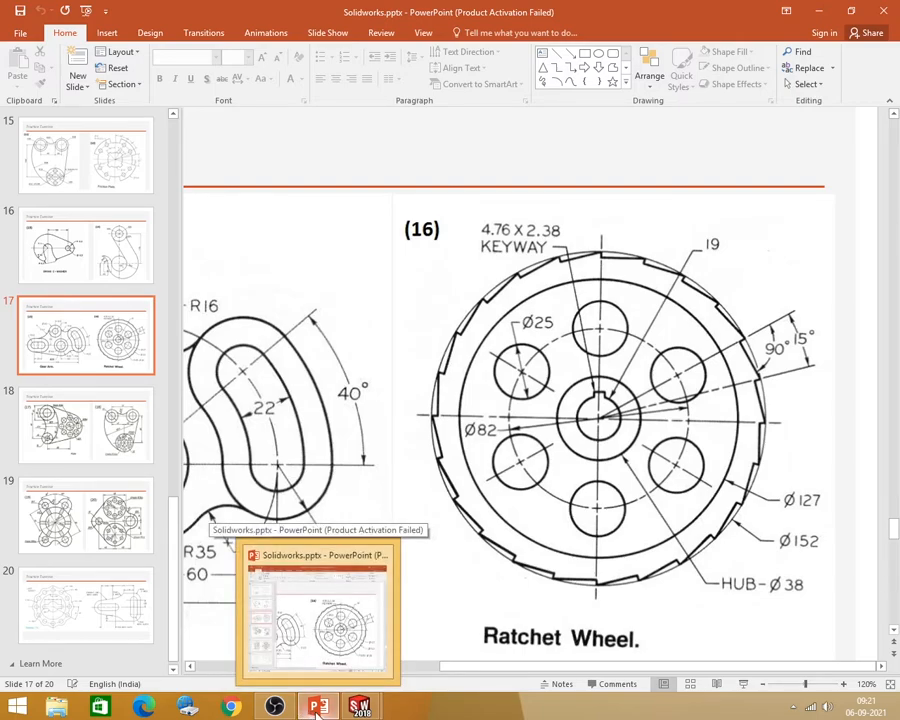
mouse_move(360, 710)
click(450, 627)
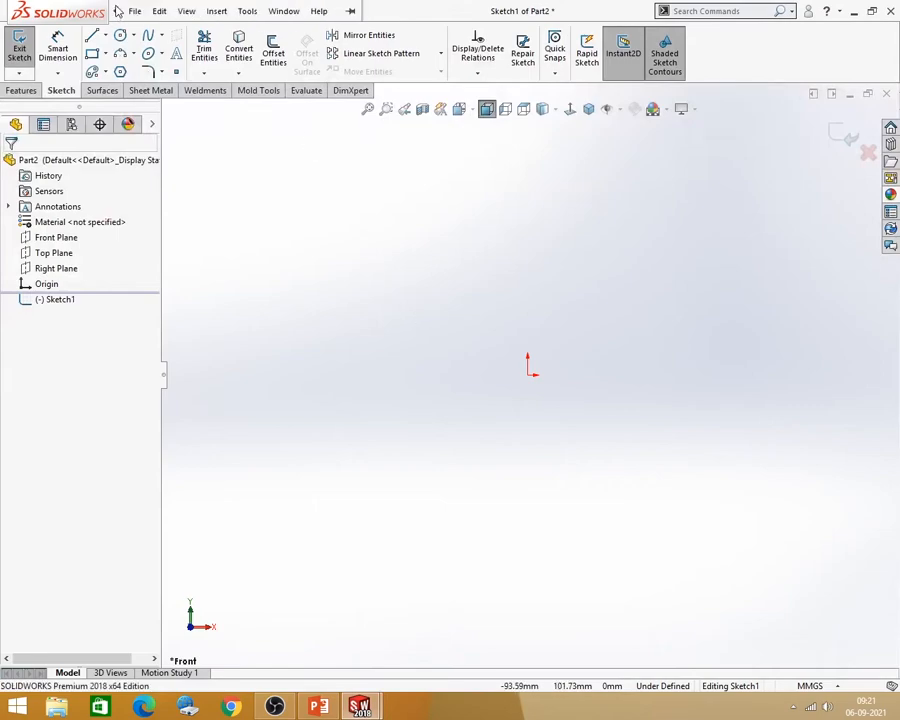
click(120, 35)
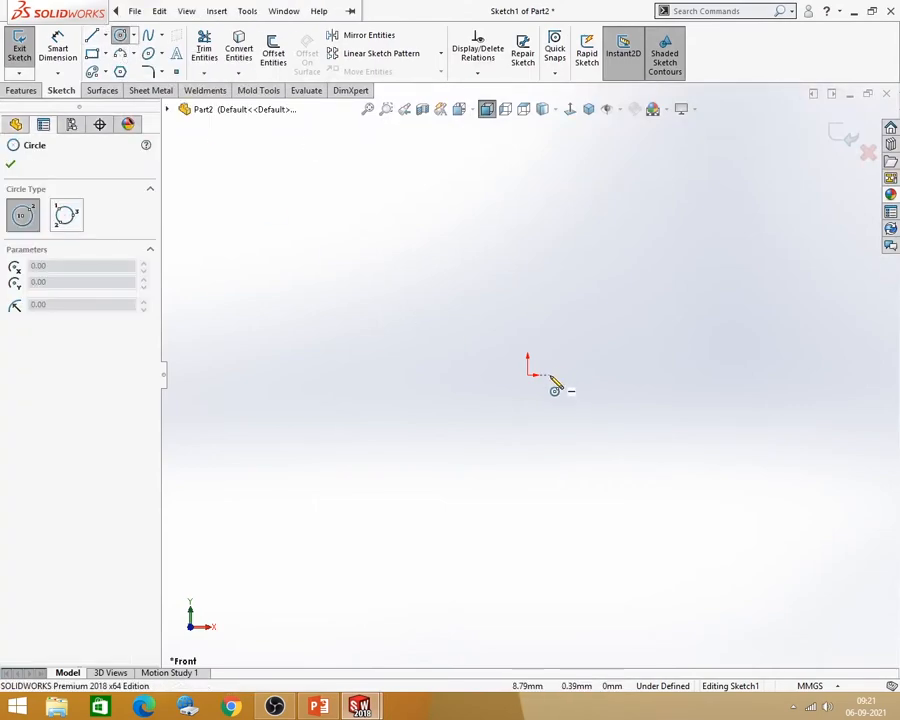
click(528, 375)
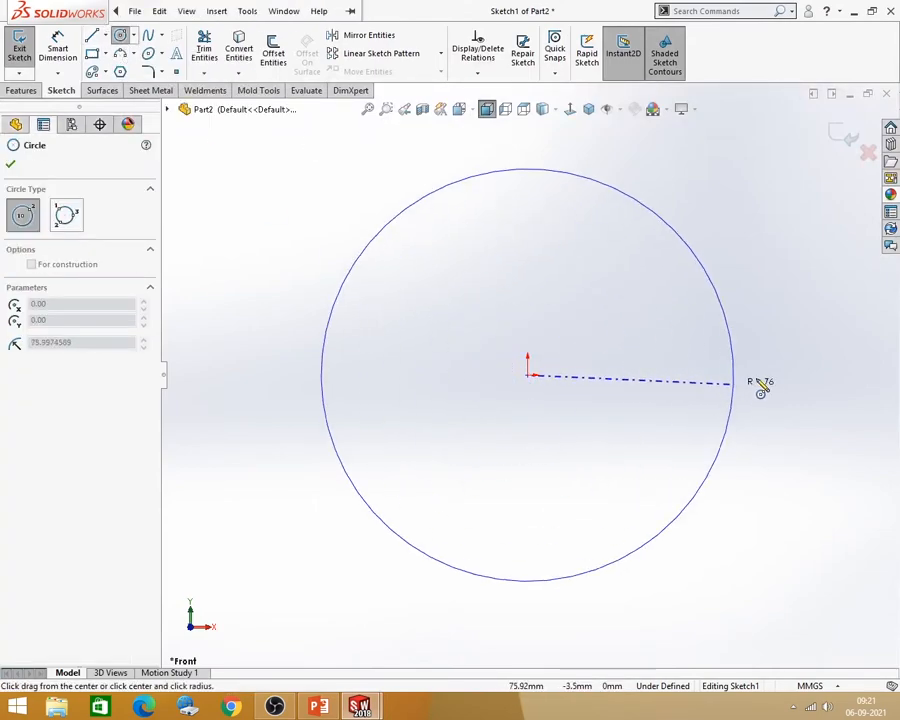
click(749, 375)
Step: Check the PowerPoint drawing and sketch four more circles centred on the origin, with radii of about 60, 39, 23 and 71 mm
click(319, 707)
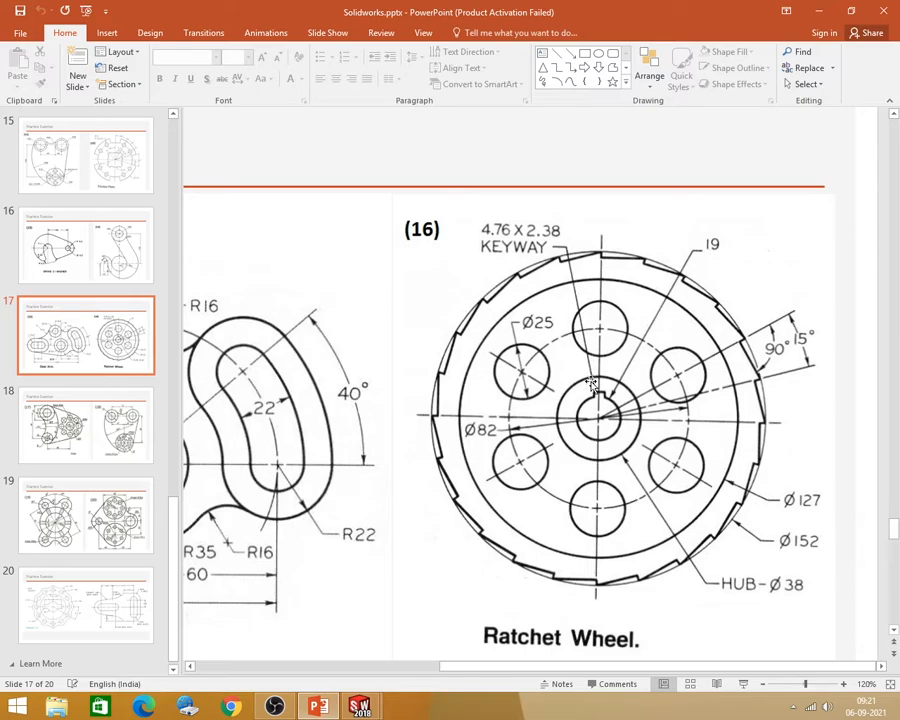
click(786, 10)
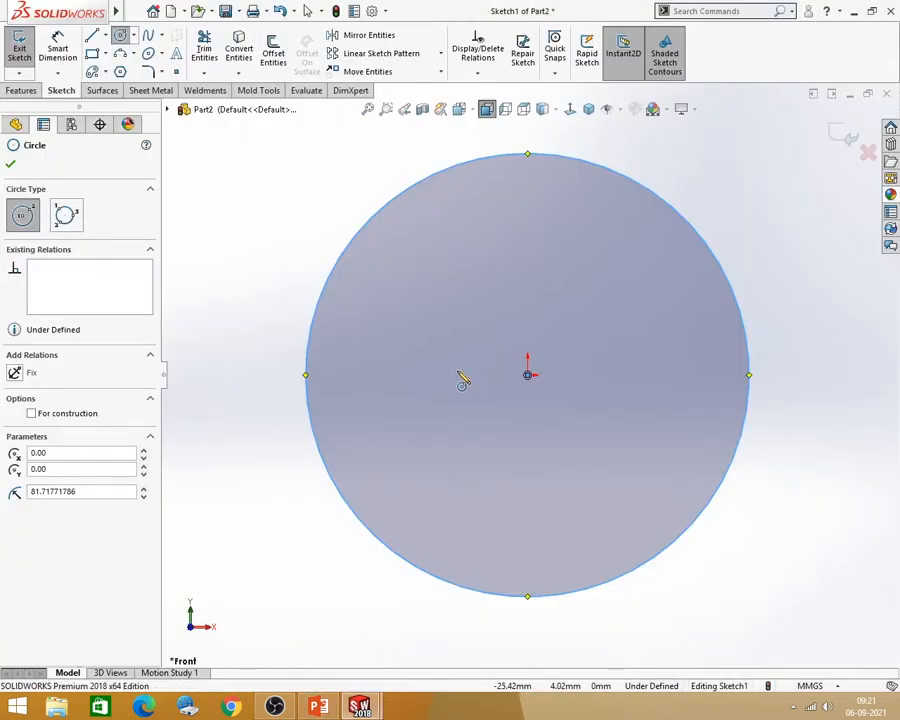
click(528, 375)
click(690, 374)
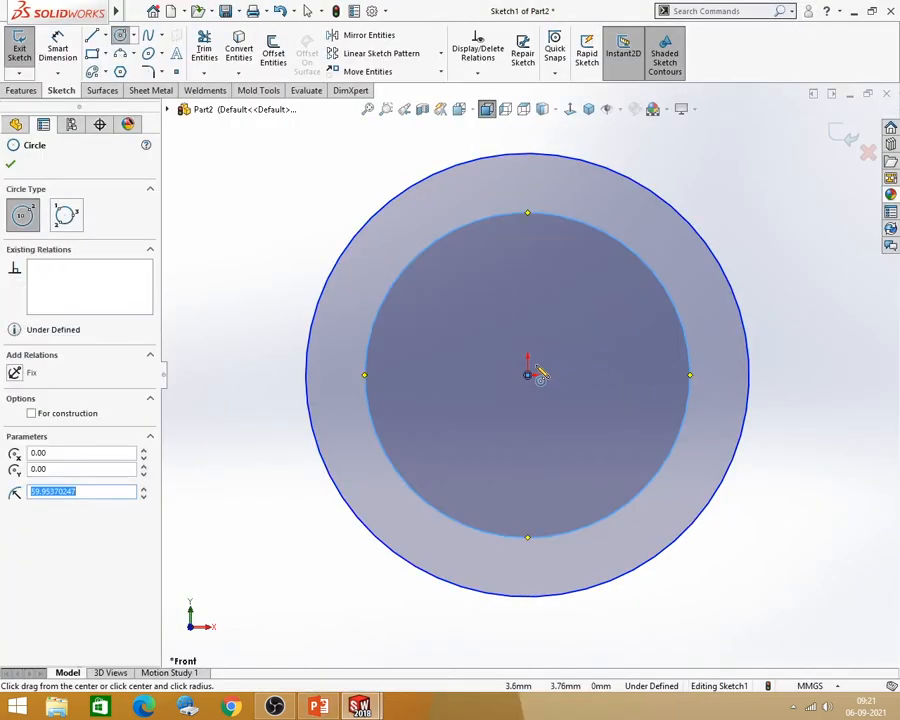
click(528, 375)
click(632, 391)
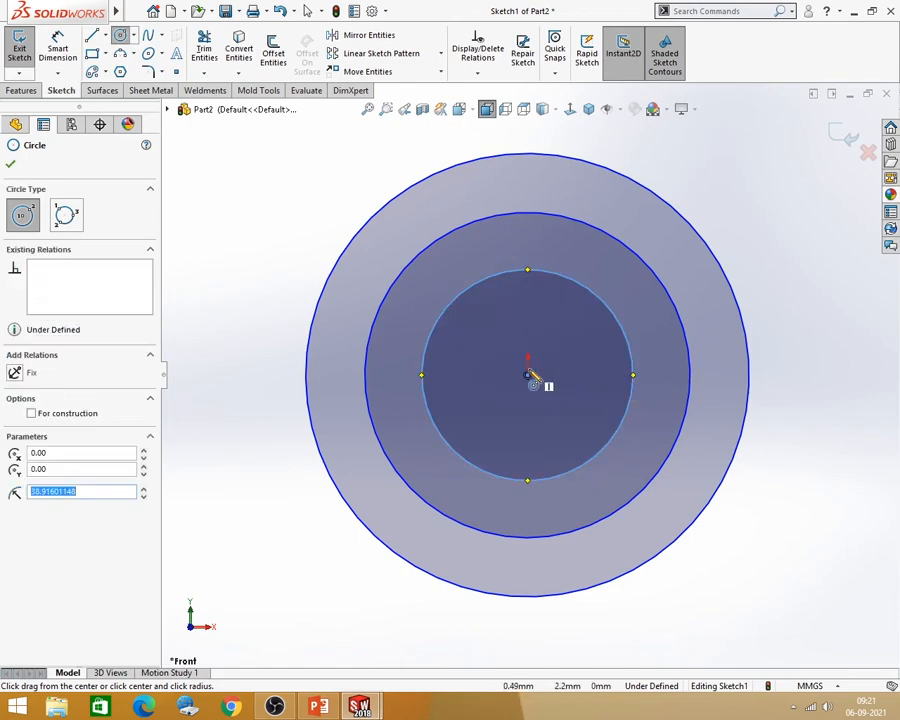
click(528, 375)
click(593, 380)
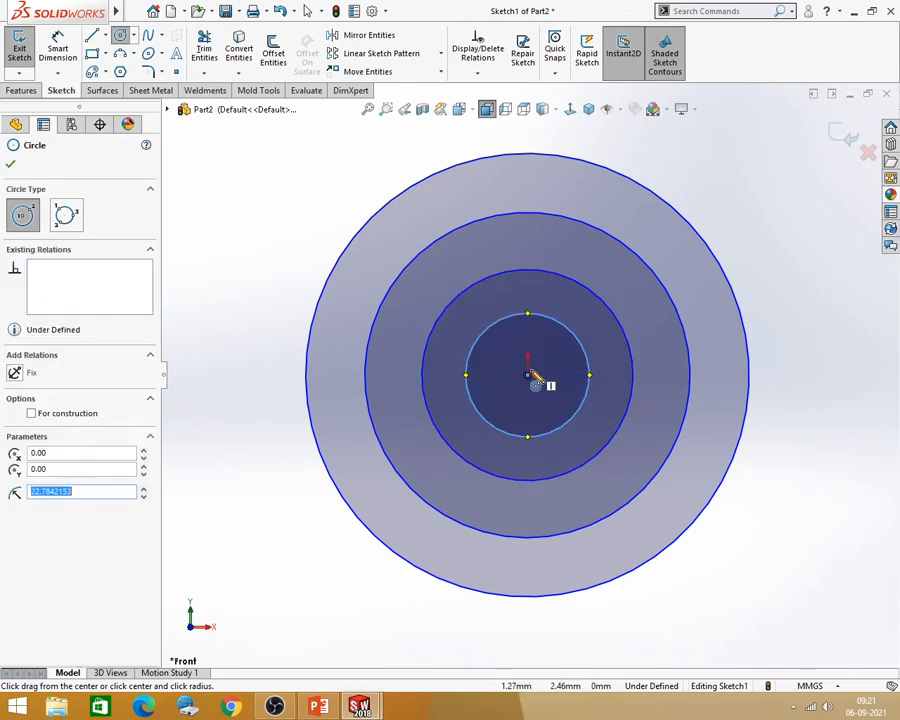
click(528, 375)
click(718, 337)
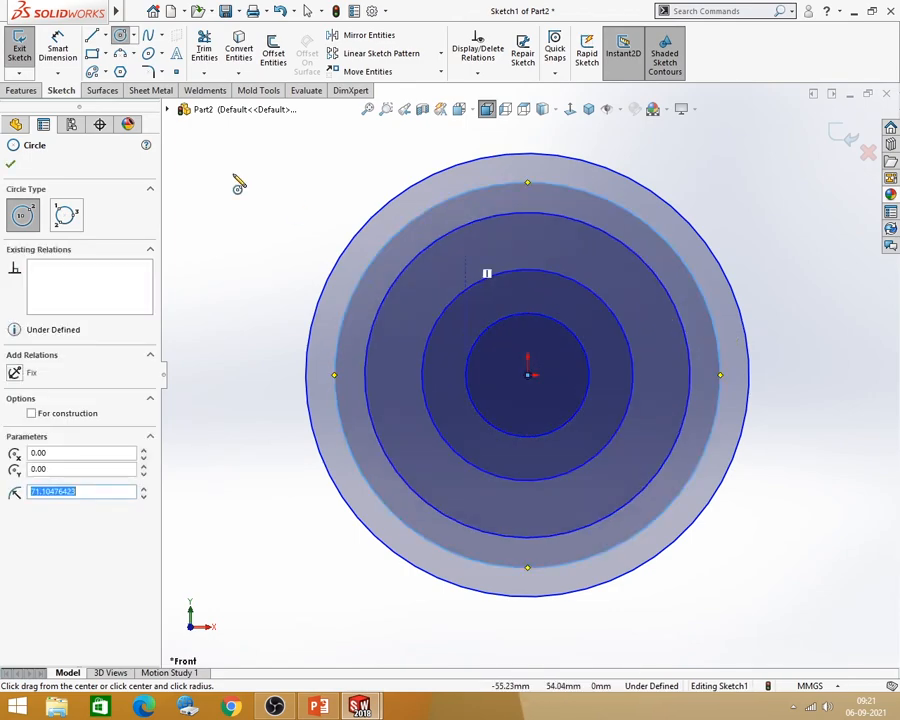
key(Escape)
scroll(528, 360, up, 2)
scroll(625, 285, down, 1)
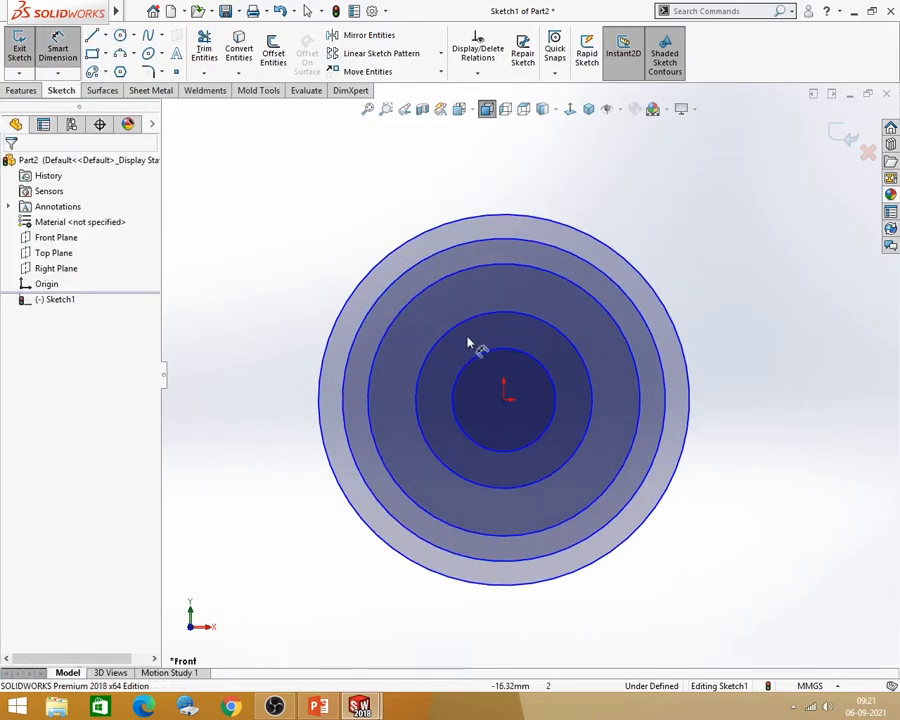
scroll(474, 345, up, 3)
Step: Consult the PowerPoint drawing and set the SOLIDWORKS document's overall drafting standard to ANSI
click(318, 708)
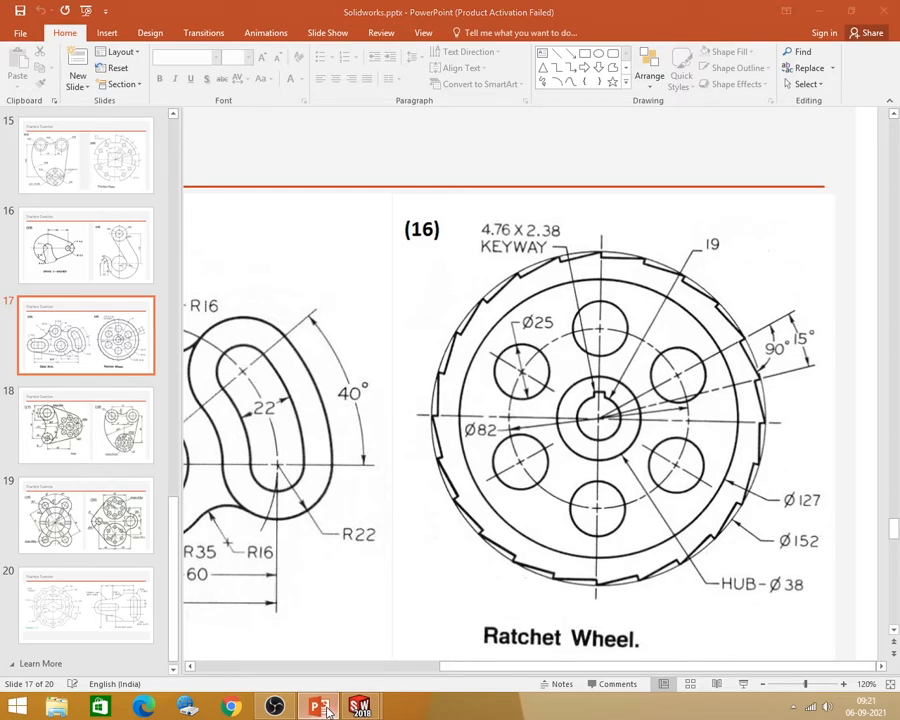
click(327, 710)
click(387, 11)
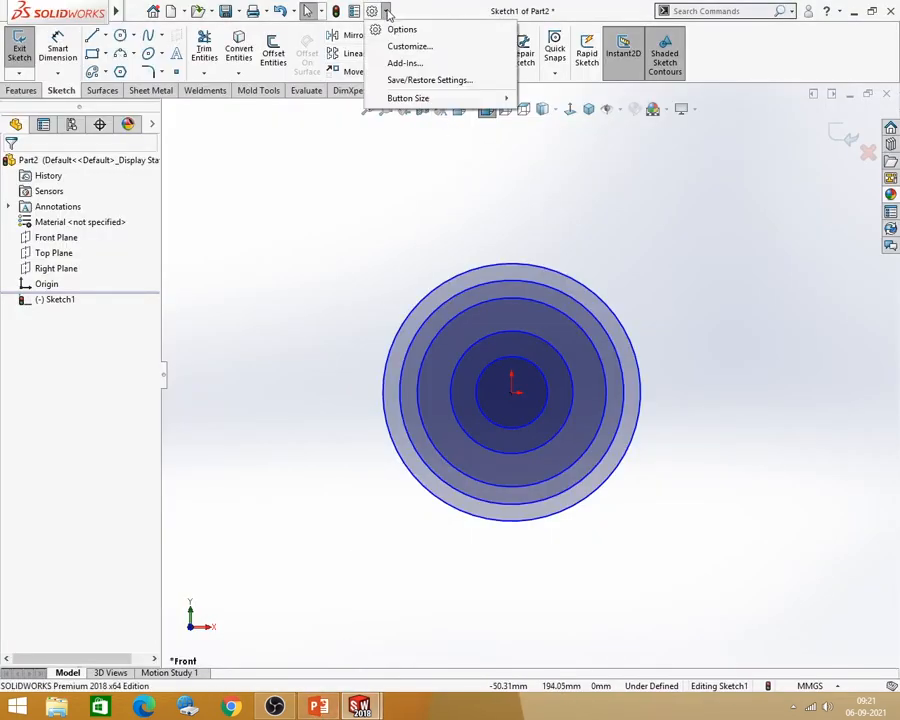
click(400, 30)
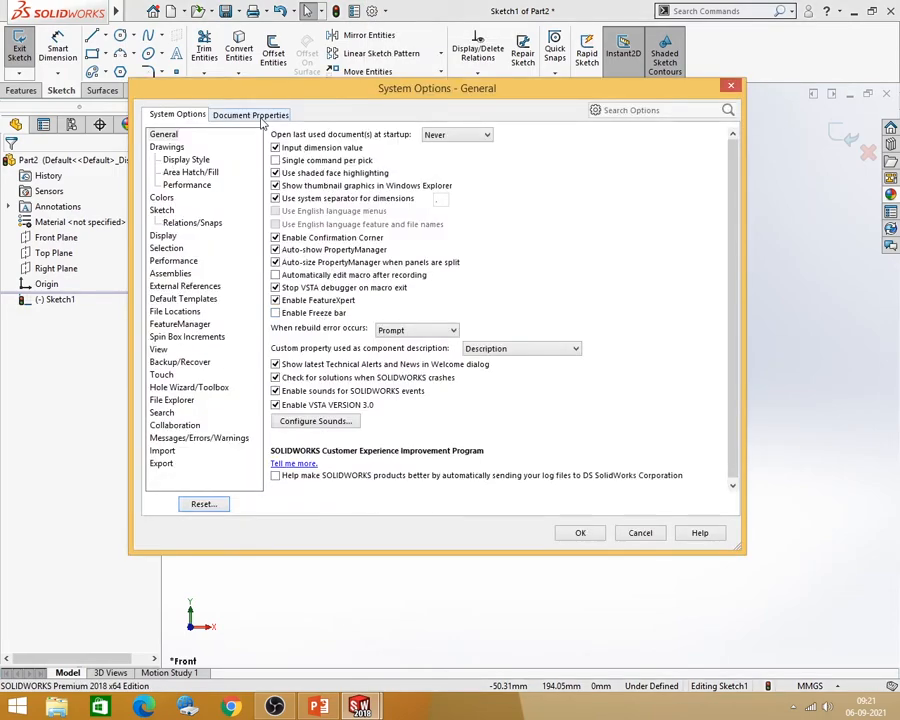
click(250, 115)
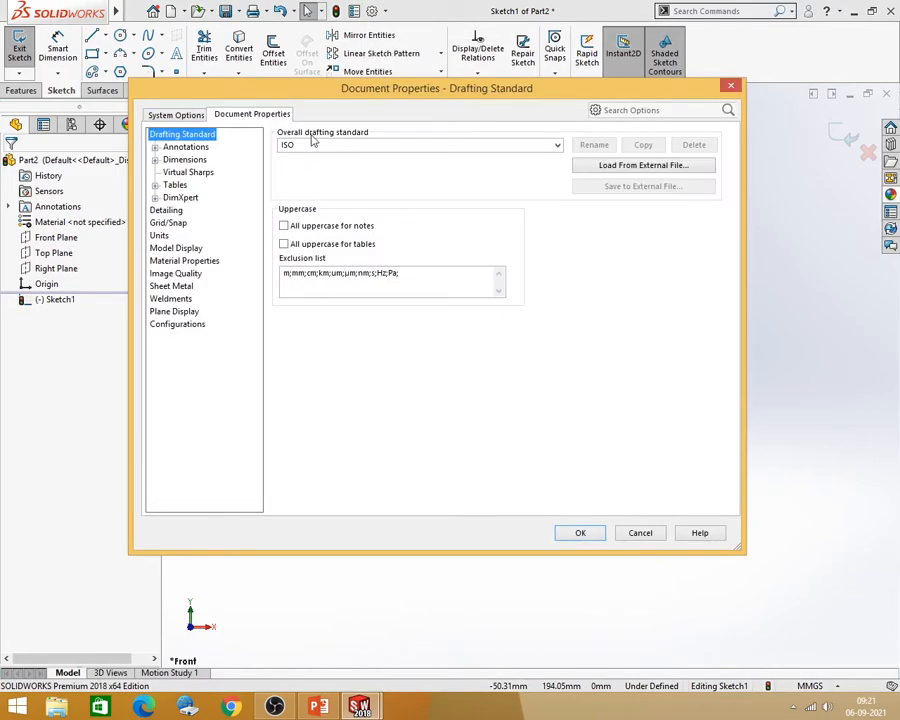
click(560, 147)
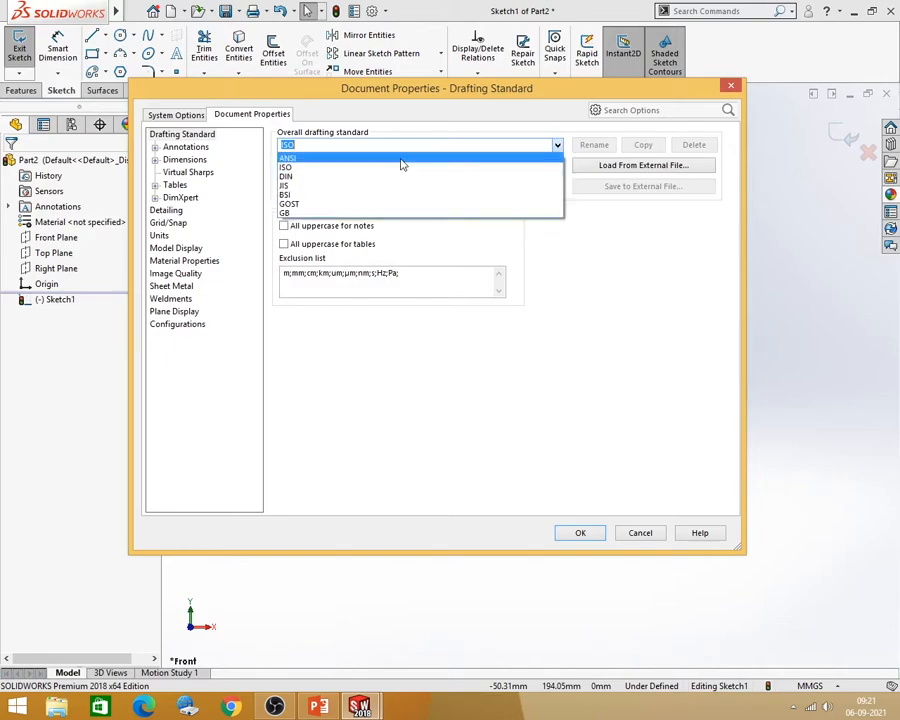
click(330, 155)
click(580, 533)
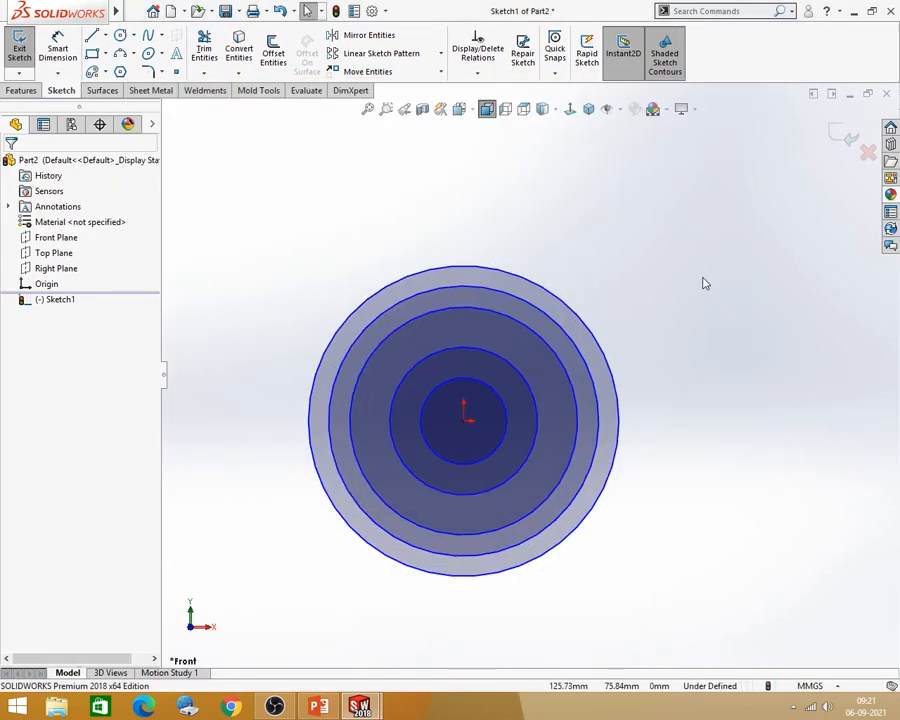
Step: Dimension the outermost circle's diameter as 152 mm, placing the dimension at the circle's upper right
key(s)
click(745, 291)
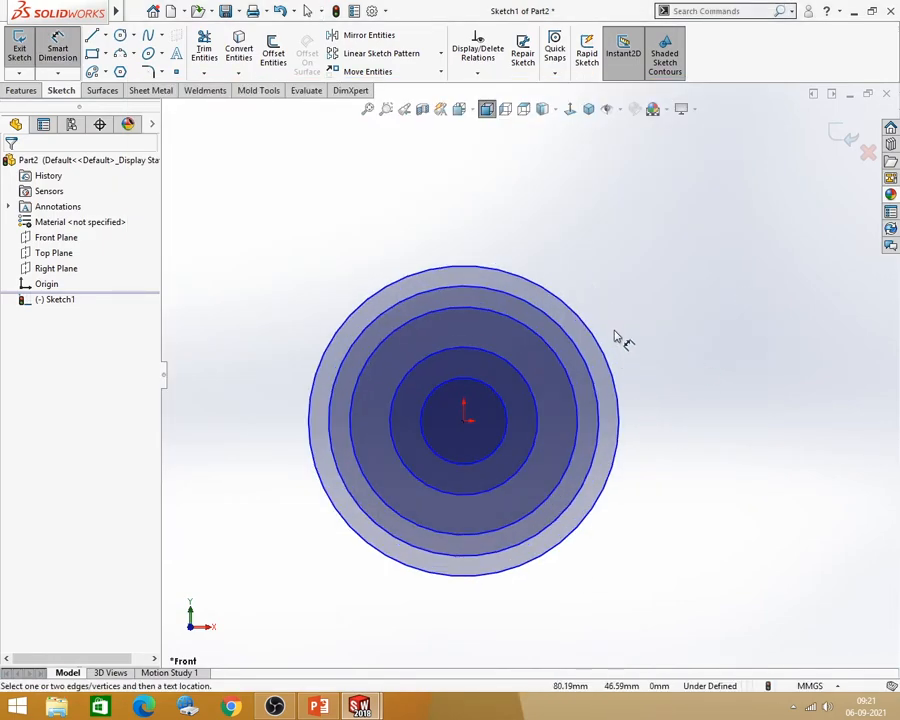
click(600, 341)
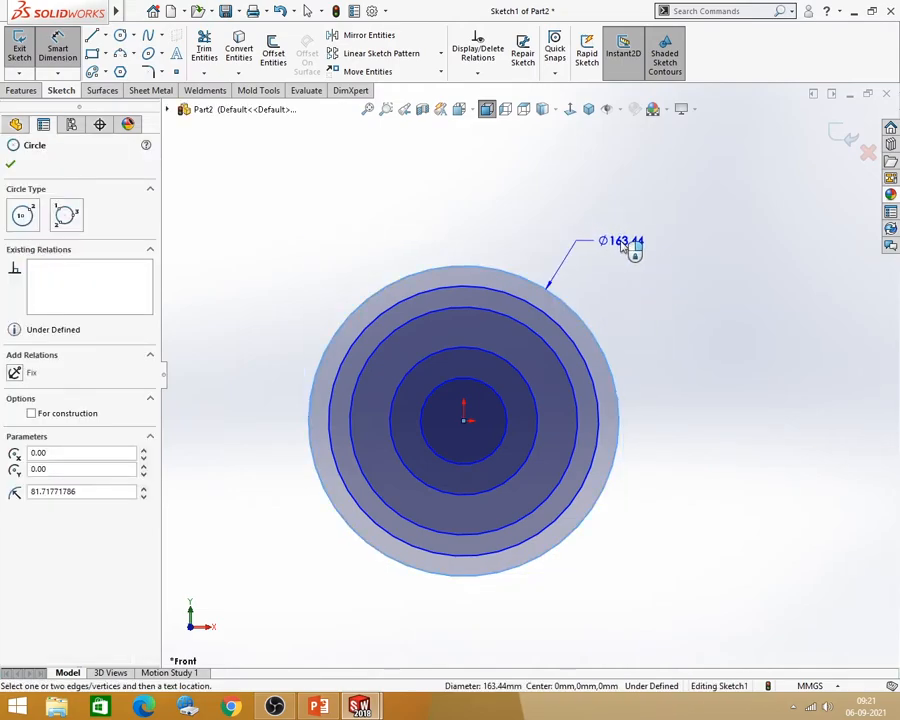
click(618, 290)
text(152)
key(Return)
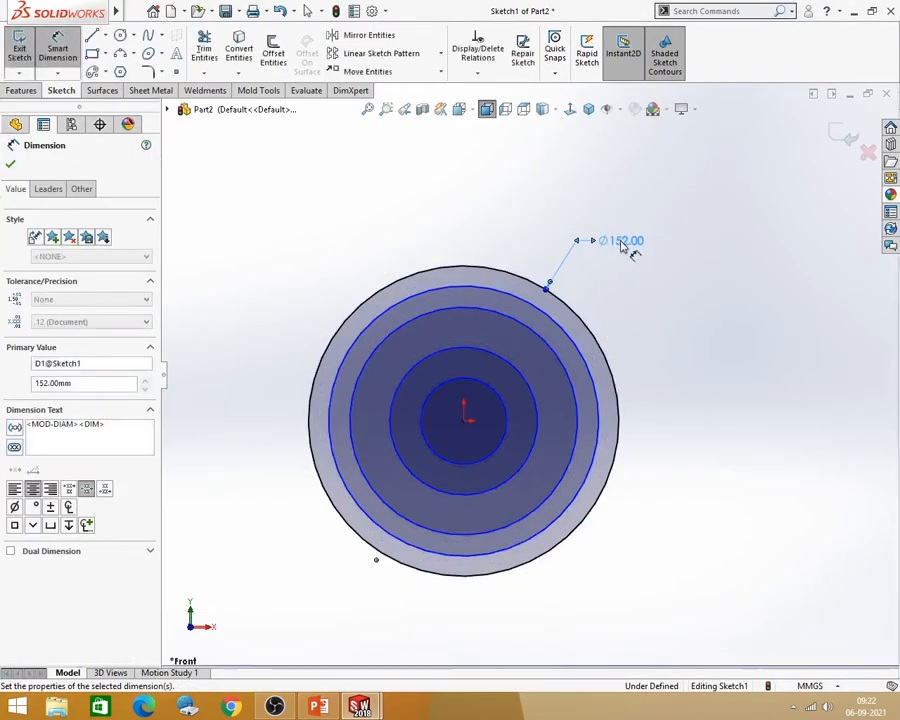
Step: Look up the drawing in PowerPoint and dimension the second-largest circle's diameter as 127 mm, below the 152 mm dimension
click(318, 707)
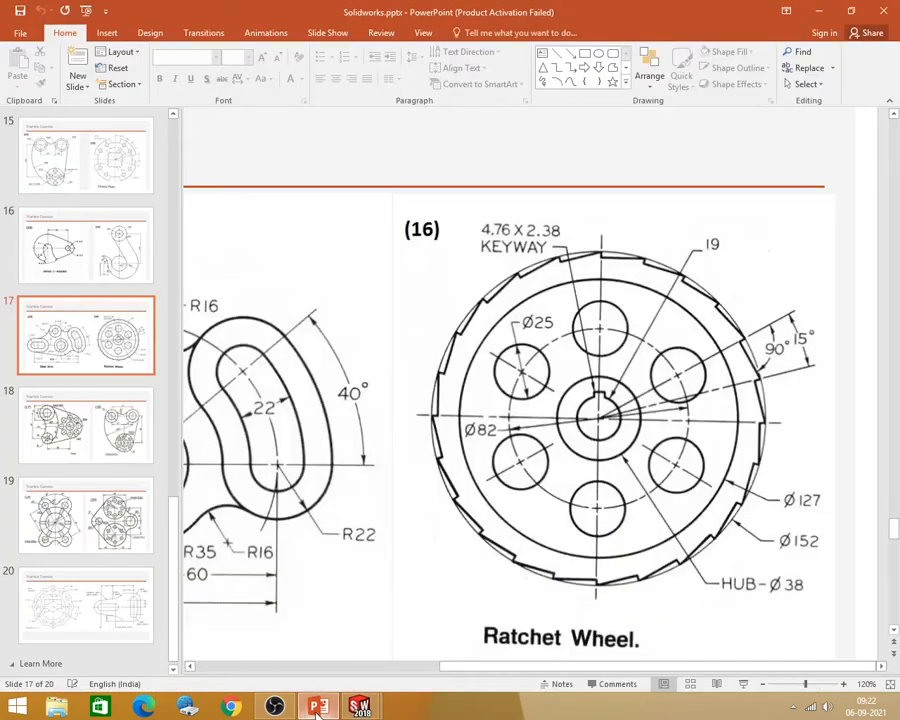
click(318, 707)
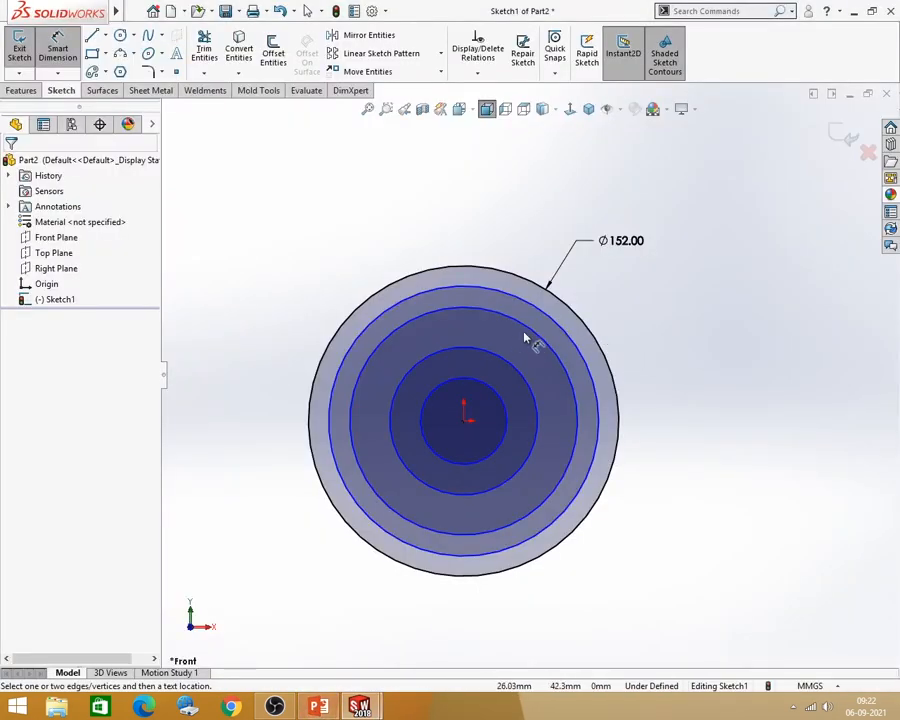
click(556, 321)
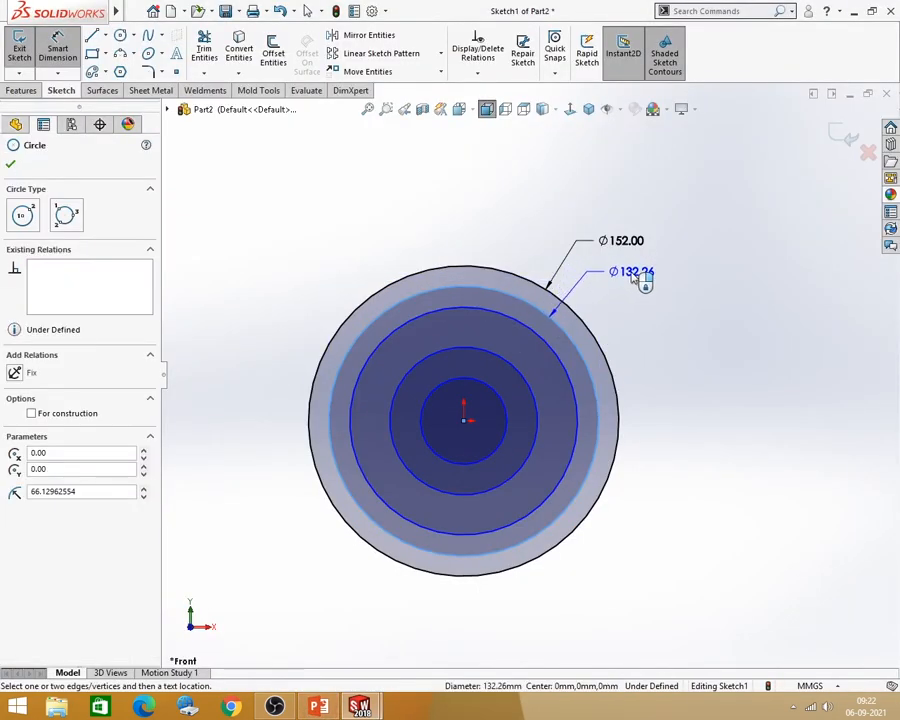
click(626, 272)
text(127)
key(Return)
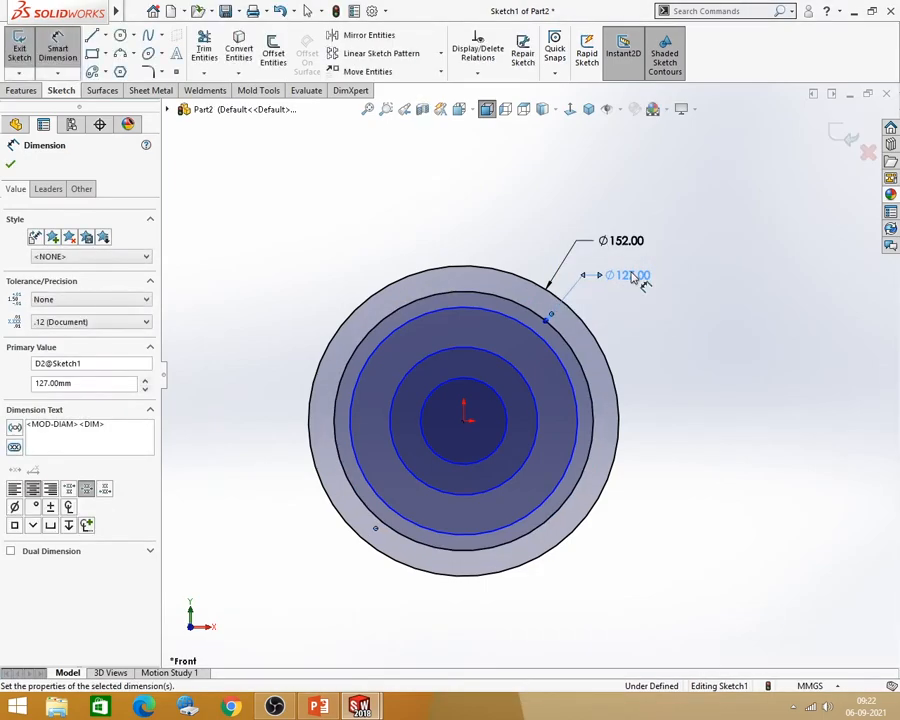
click(683, 342)
Step: Look up the bolt circle in the PowerPoint drawing and dimension the third-largest circle's diameter as 82 mm, below the 127 mm dimension
click(319, 707)
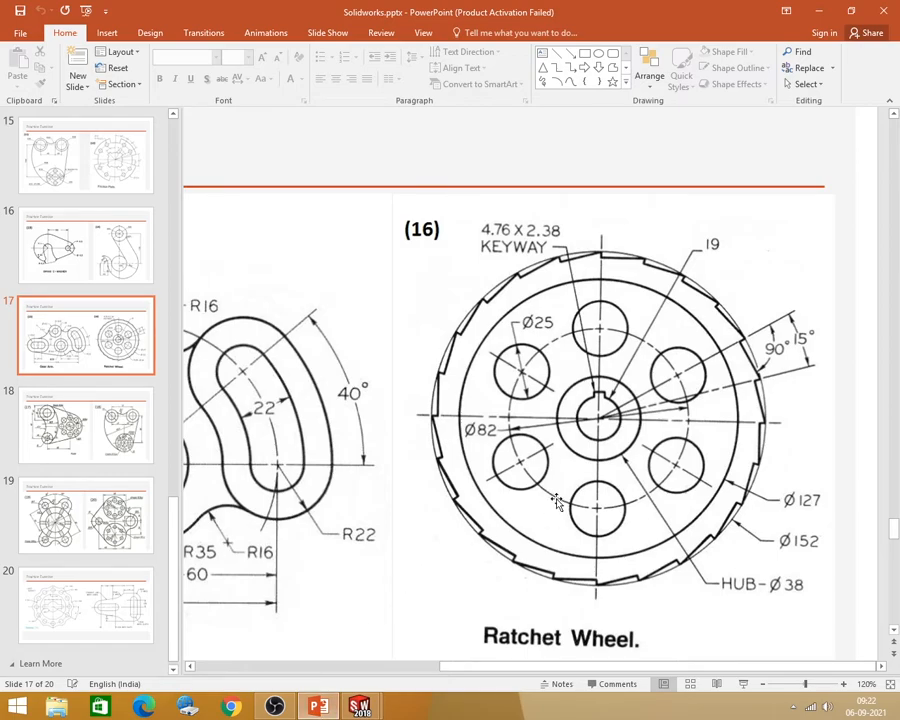
click(822, 11)
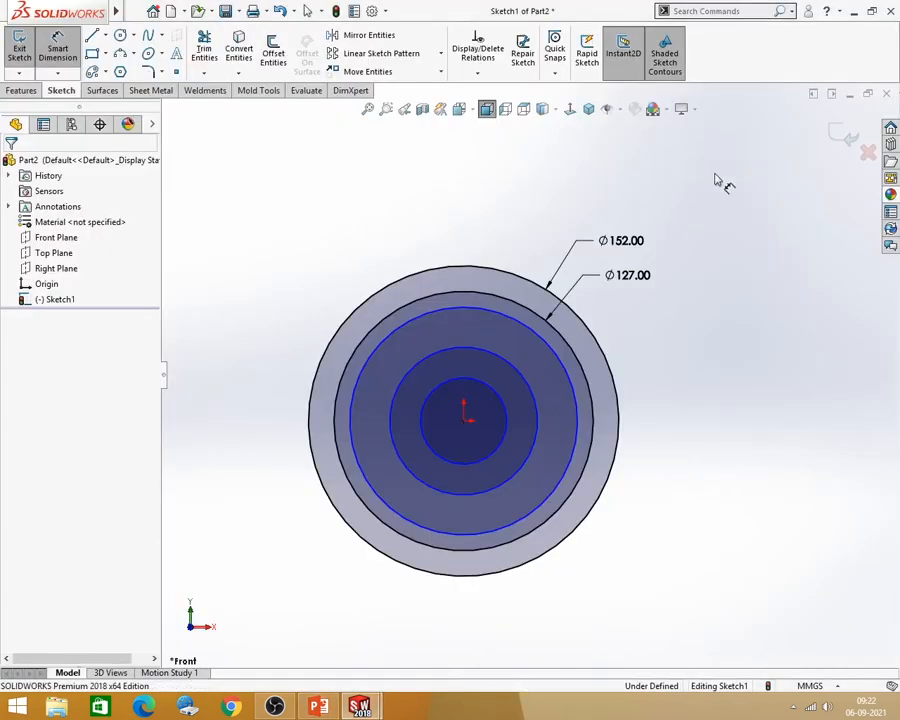
click(568, 376)
click(668, 300)
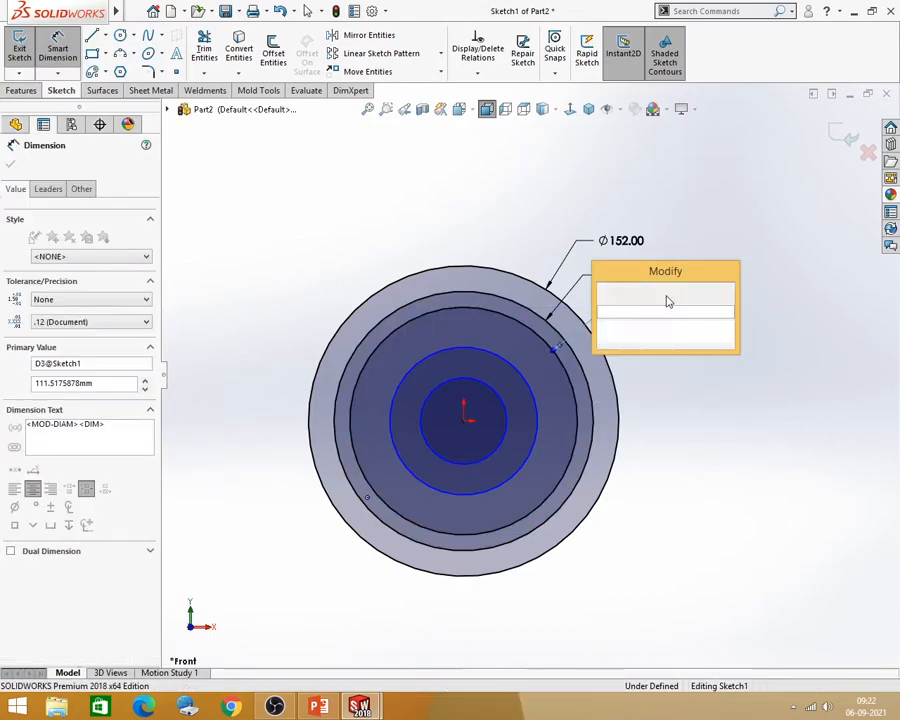
text(82)
key(Return)
click(697, 424)
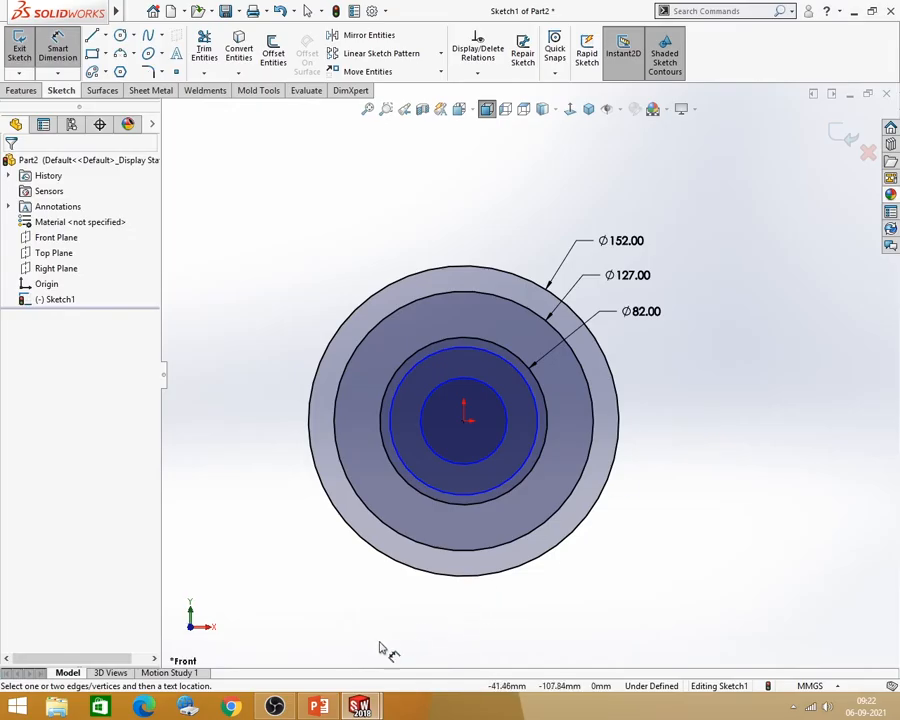
Step: Look up the hub in the PowerPoint drawing and dimension the second-smallest circle's diameter as 38 mm, below the 82 mm dimension
click(318, 707)
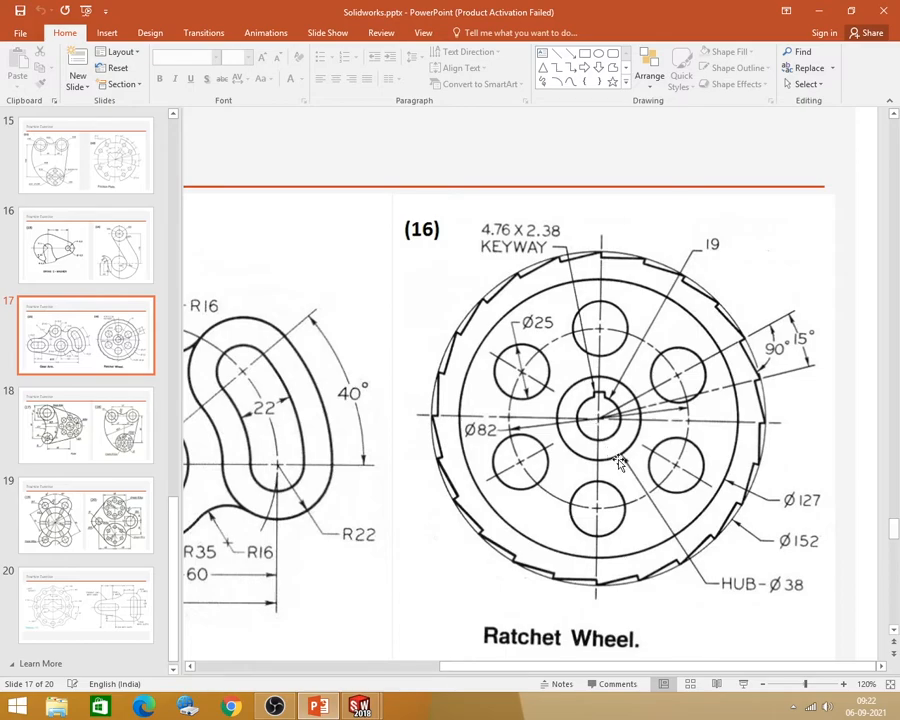
click(817, 10)
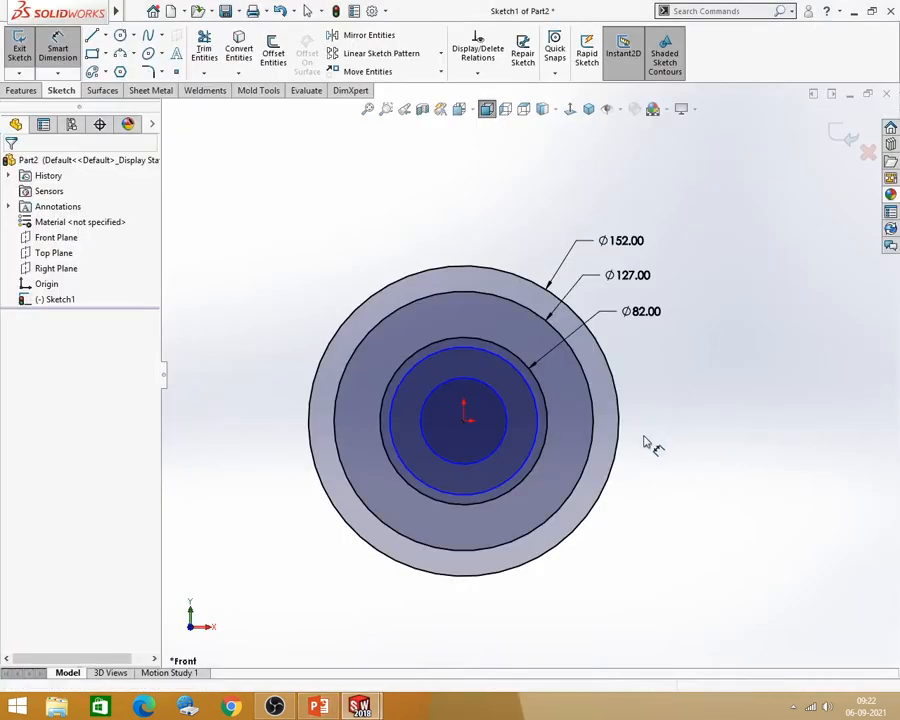
click(537, 433)
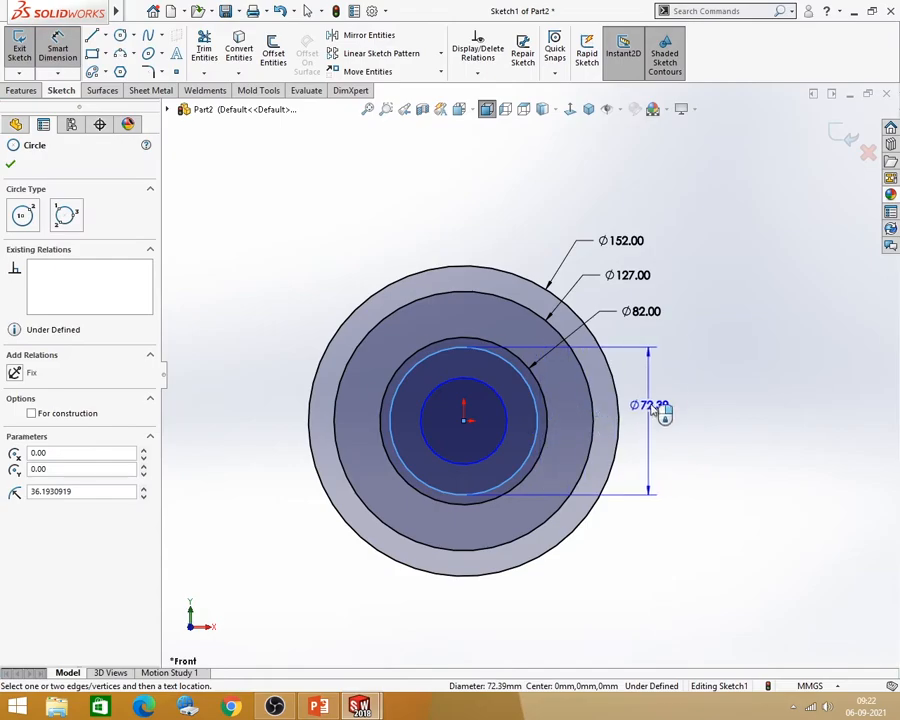
click(640, 353)
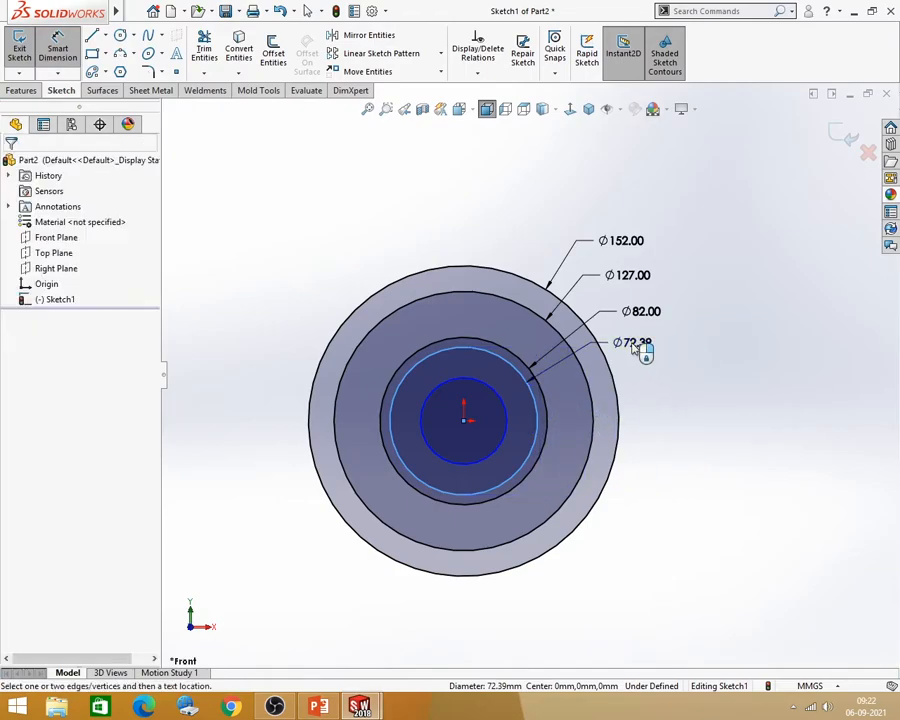
text(38.00mm)
key(Return)
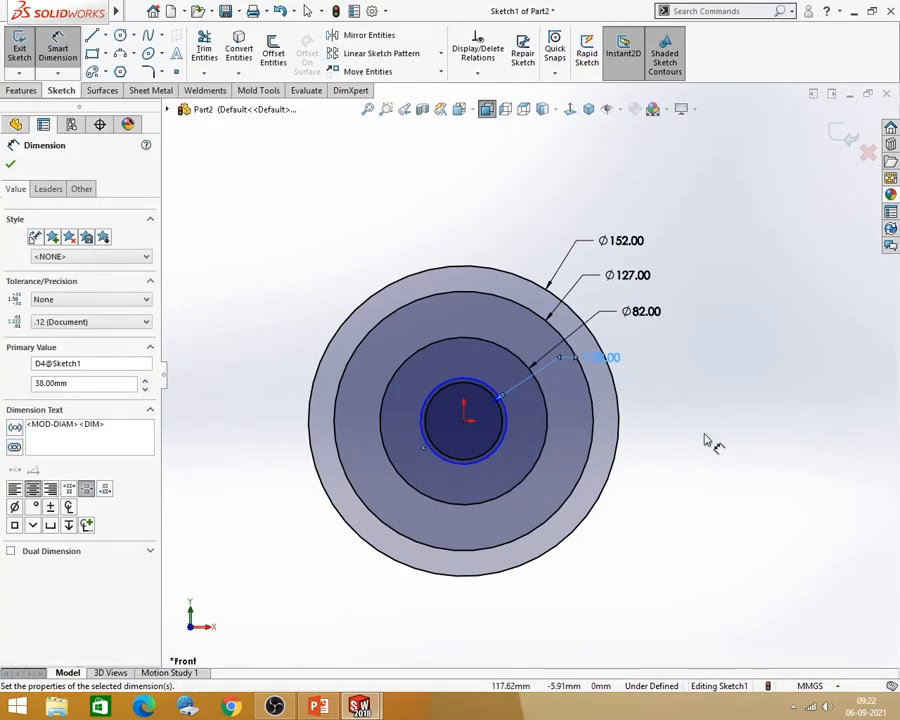
click(707, 437)
Step: Look up the bore in the PowerPoint drawing and dimension the innermost circle's diameter as 19 mm, beyond the 38 mm dimension
click(318, 707)
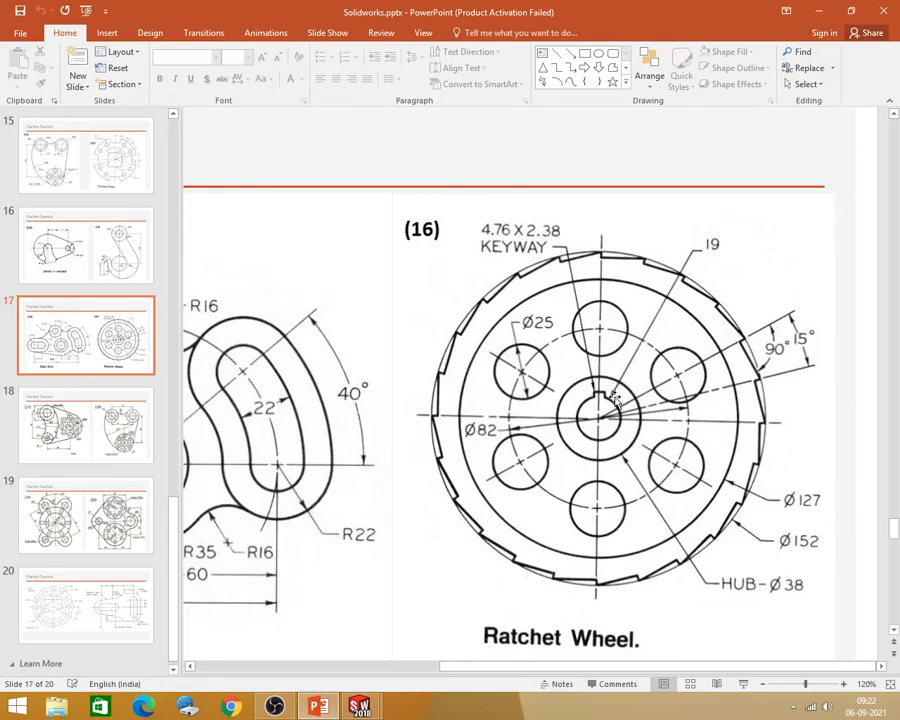
click(817, 10)
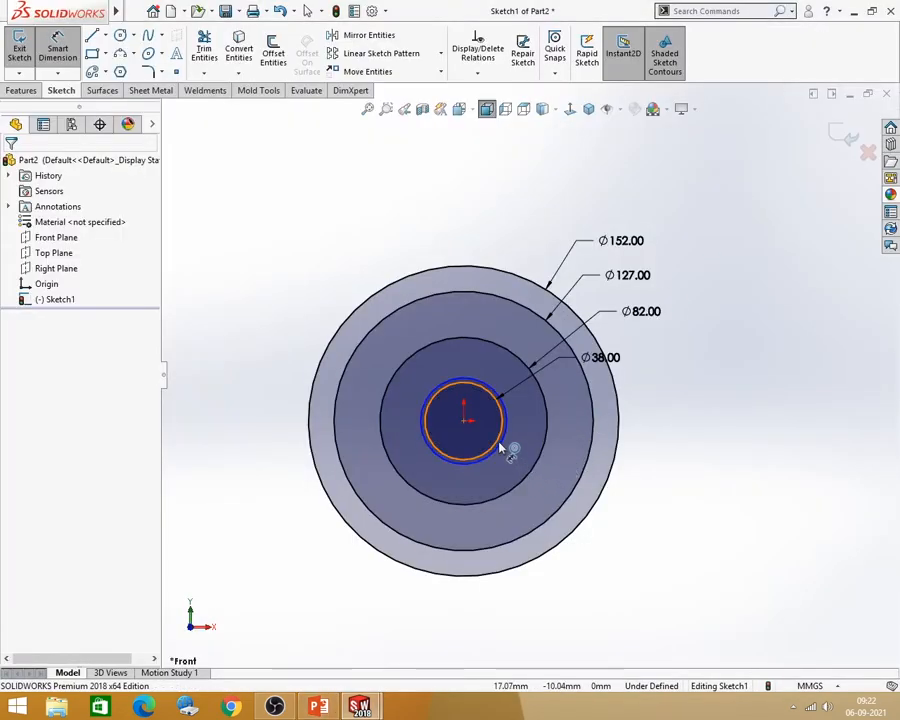
click(505, 447)
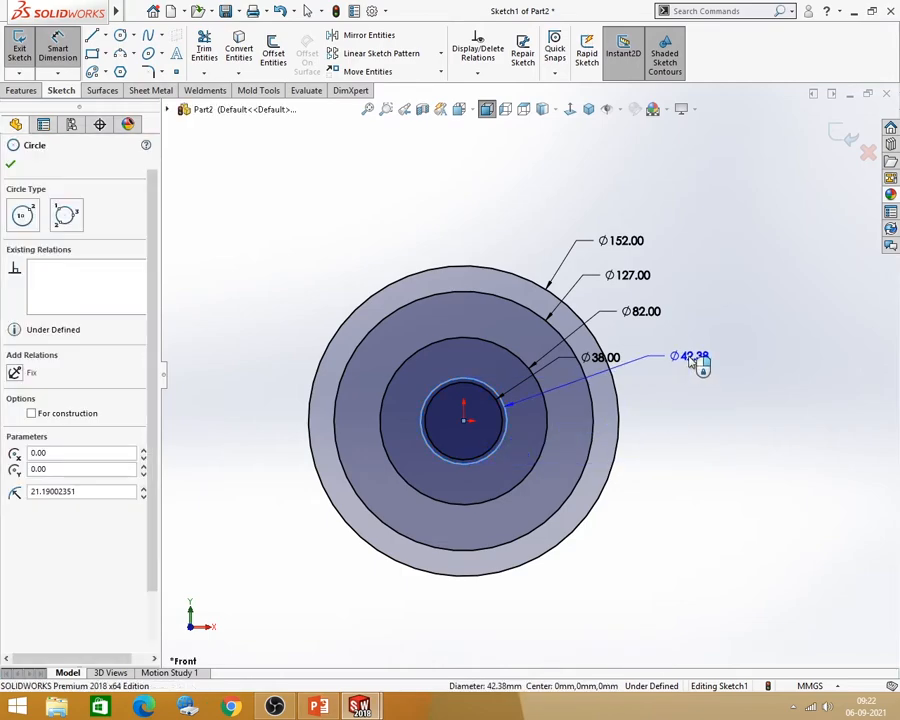
click(695, 366)
text(19)
key(Return)
key(Escape)
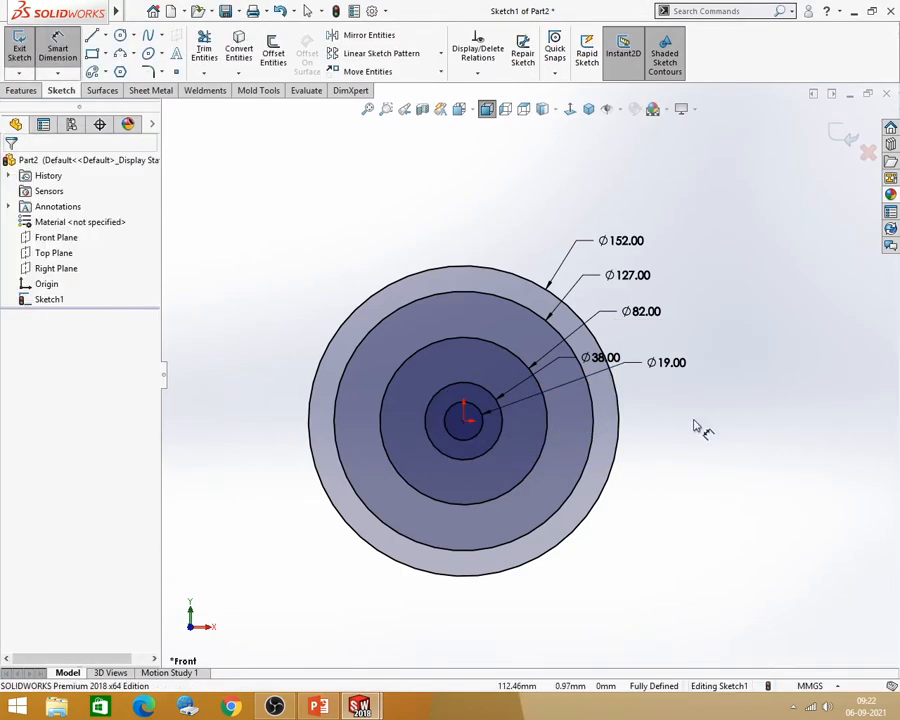
Step: Spread the five diameter dimensions farther out to the upper right of the circles, stacked from 152 mm down to 19 mm
drag(600, 357, 707, 333)
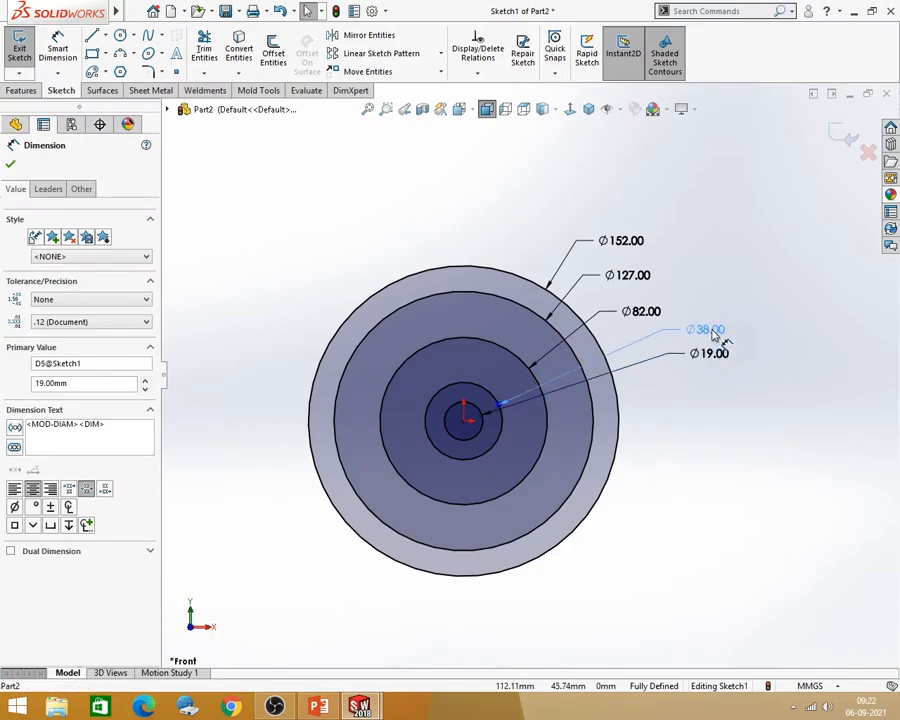
drag(655, 313, 718, 304)
drag(648, 277, 697, 276)
drag(638, 250, 697, 258)
click(603, 225)
scroll(549, 412, up, 1)
scroll(492, 424, down, 1)
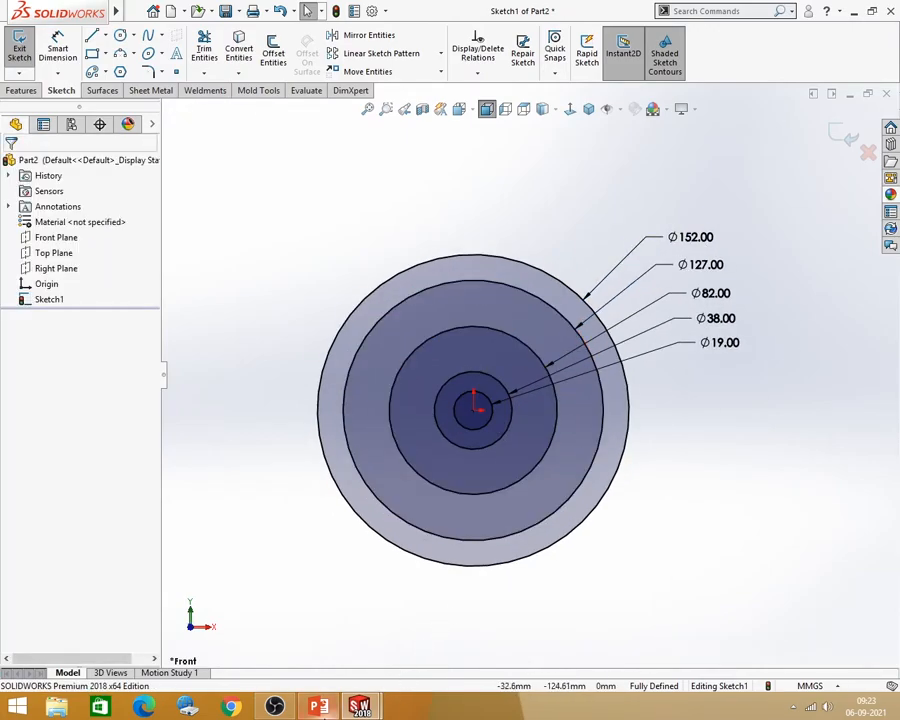
Step: Draw a vertical centerline and a horizontal centerline about 253 mm long, crossing at the origin and extending beyond the outermost circle
click(319, 708)
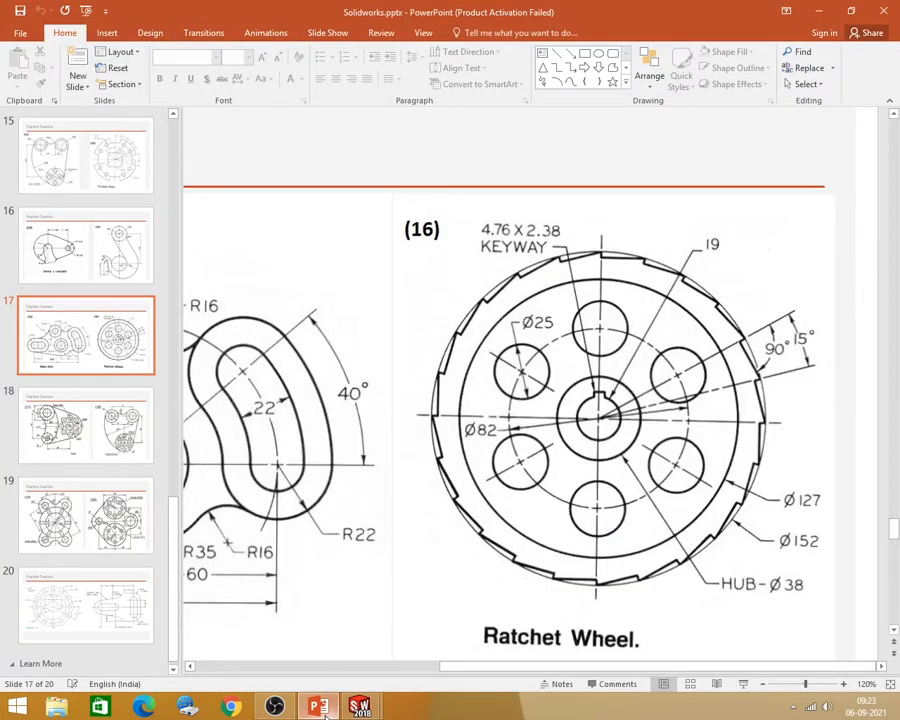
click(322, 710)
key(s)
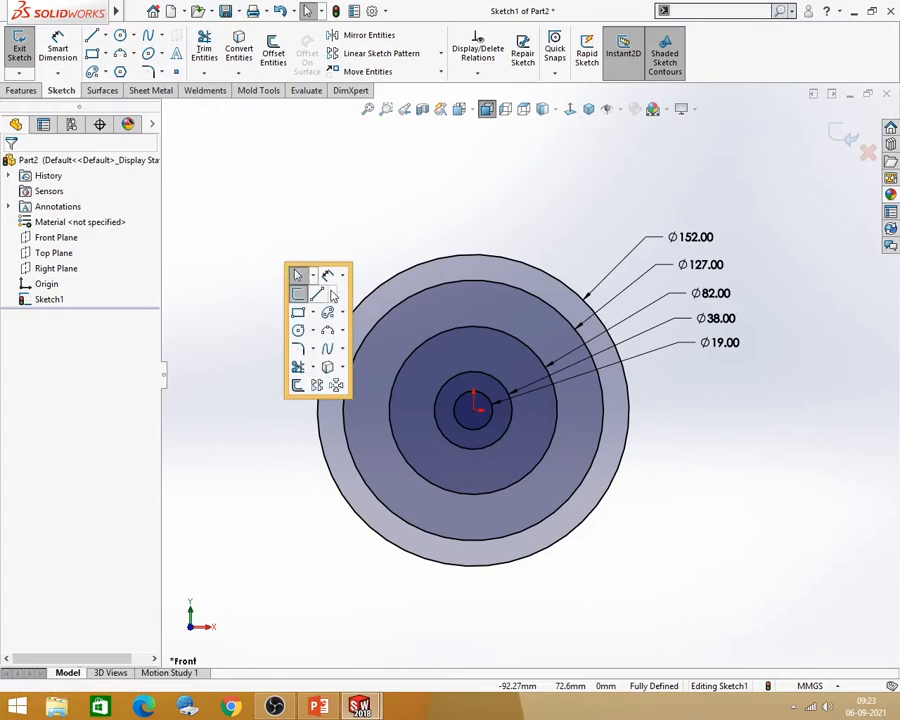
click(332, 293)
click(349, 330)
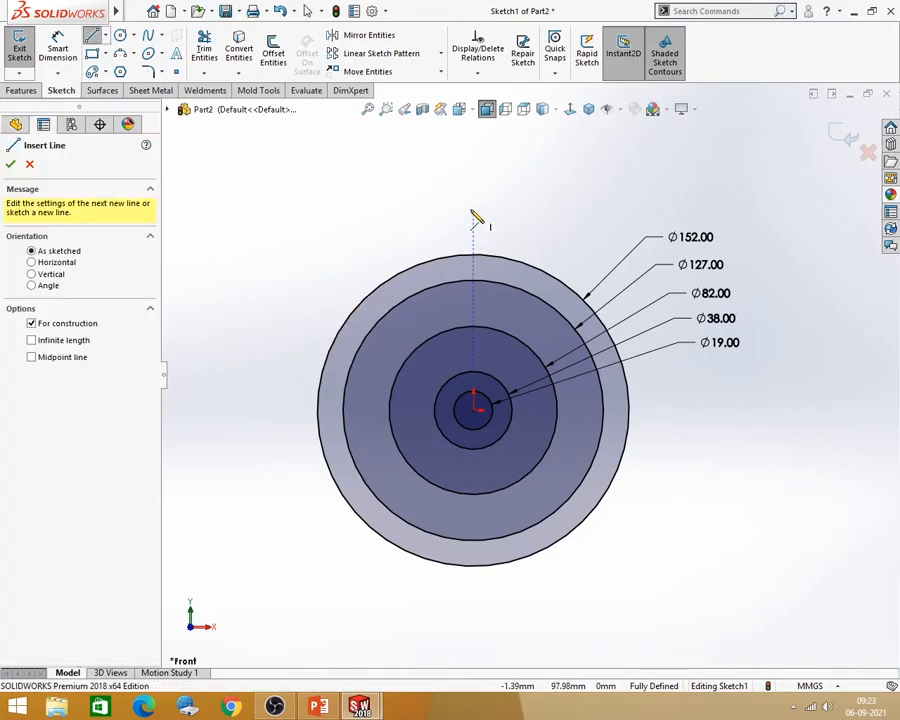
click(473, 212)
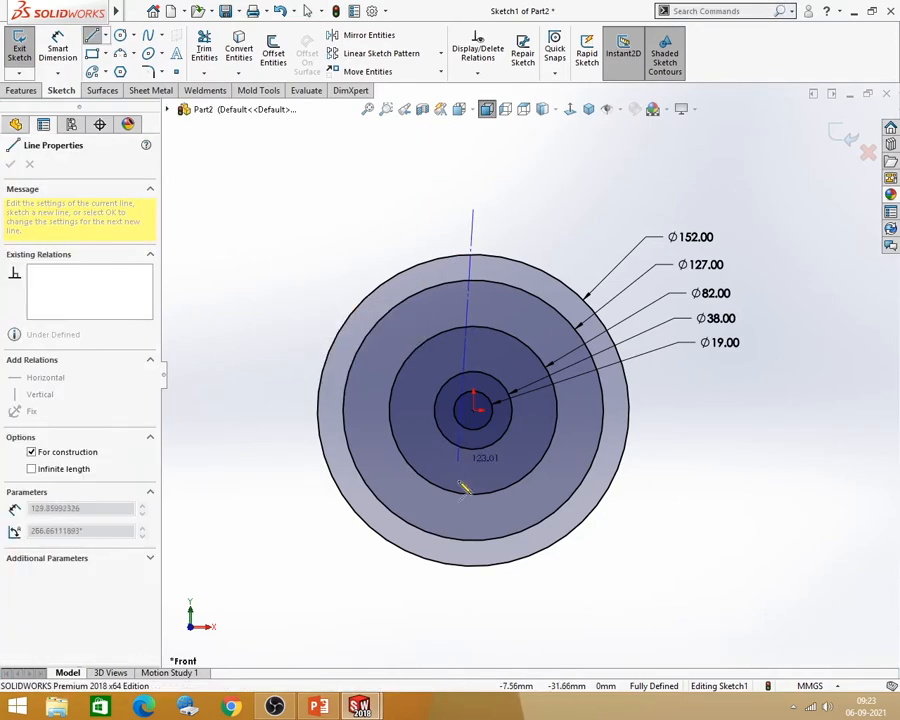
double_click(473, 629)
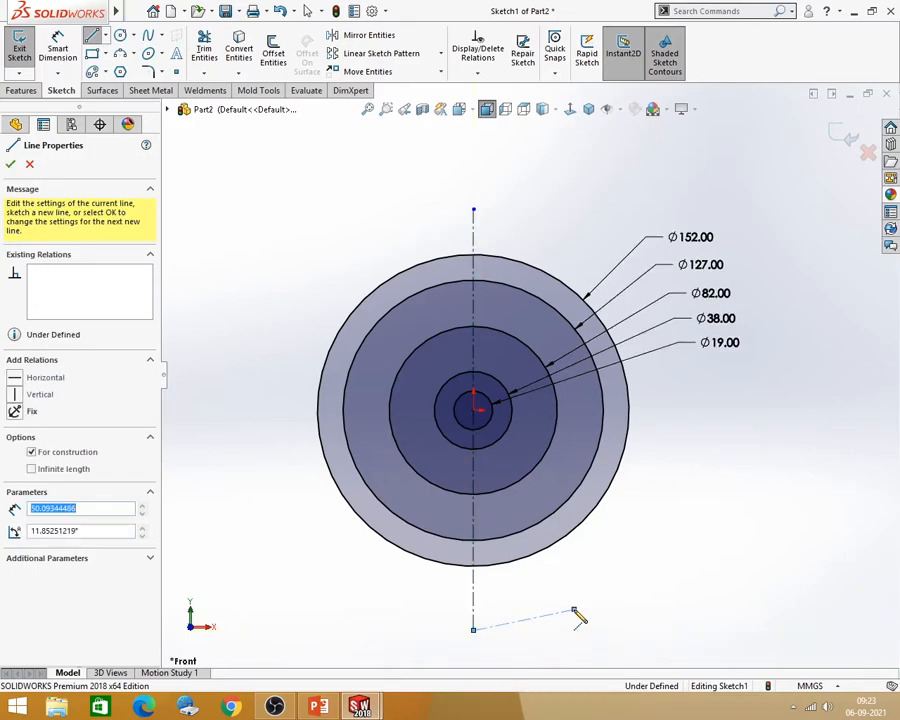
click(227, 410)
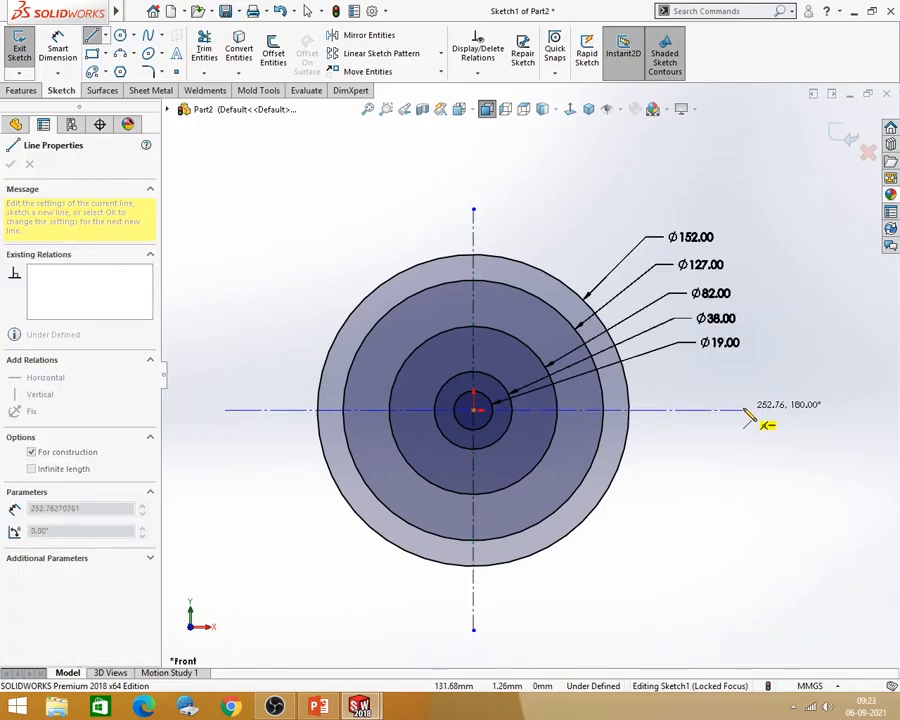
double_click(744, 410)
key(Escape)
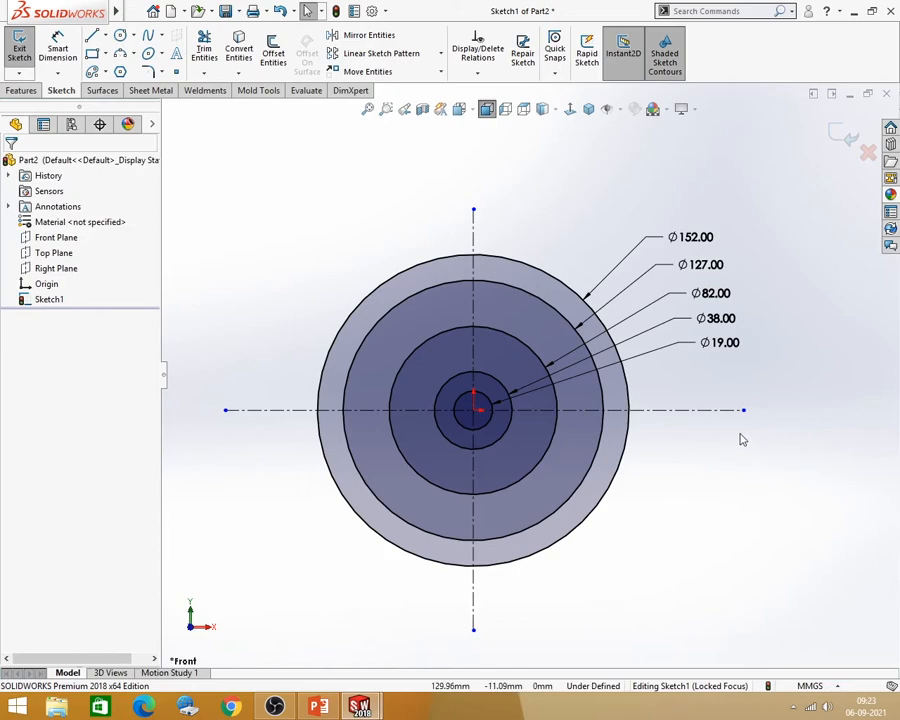
Step: Following the PowerPoint drawing, reposition the 152 mm and 127 mm diameter dimensions to the lower right of the circles
scroll(620, 438, up, 2)
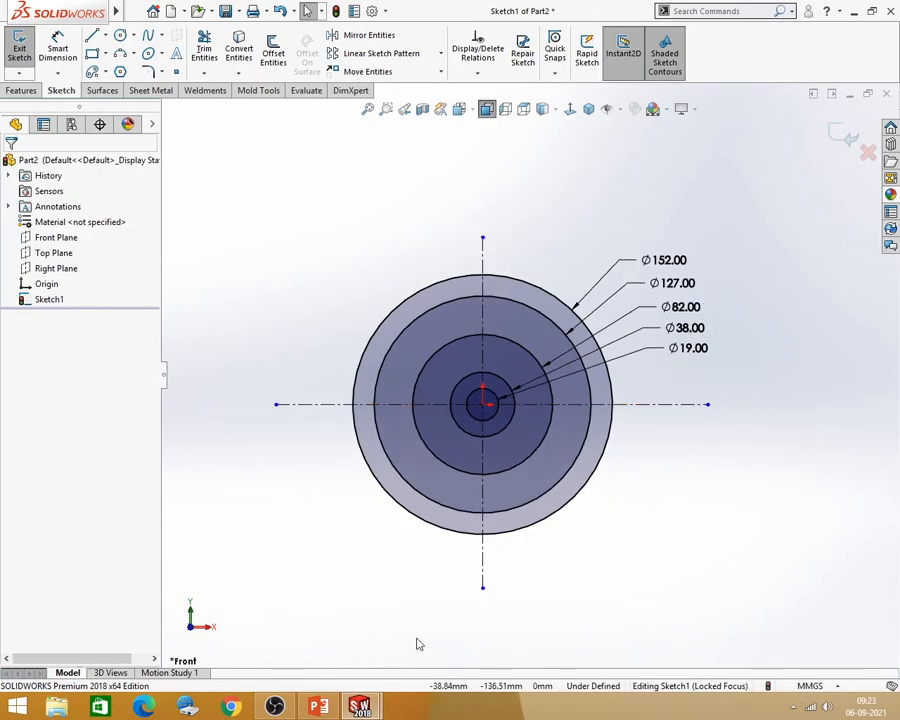
drag(690, 262, 687, 525)
click(318, 707)
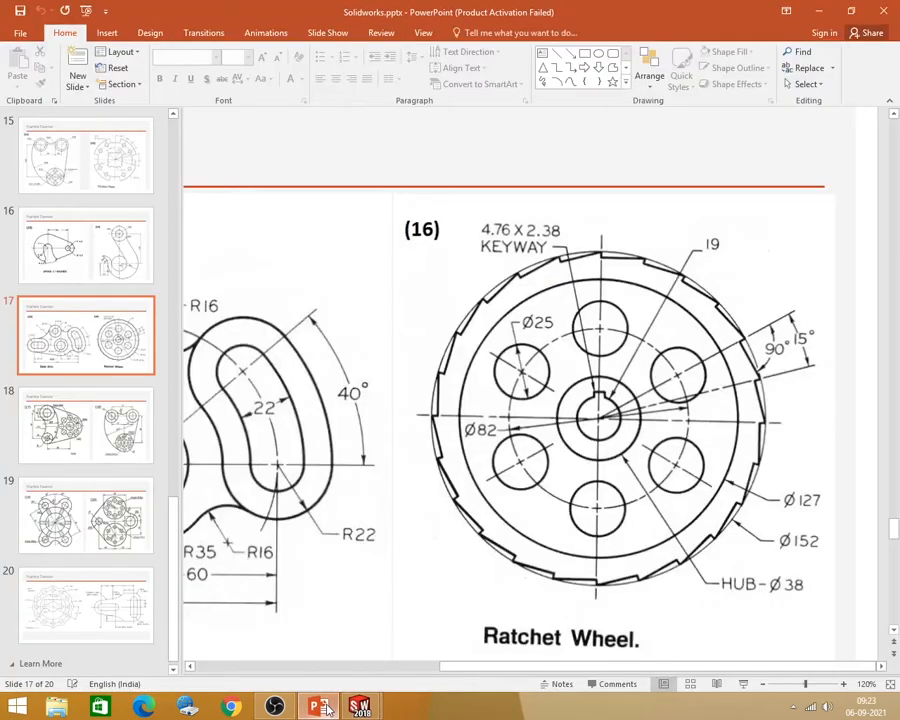
click(360, 706)
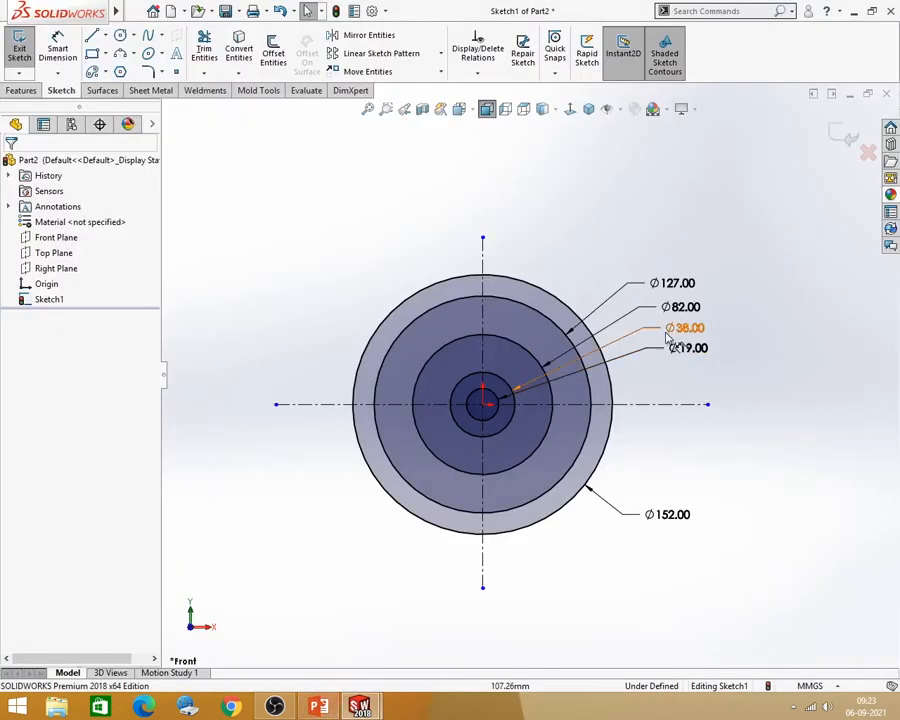
drag(682, 283, 706, 443)
click(732, 492)
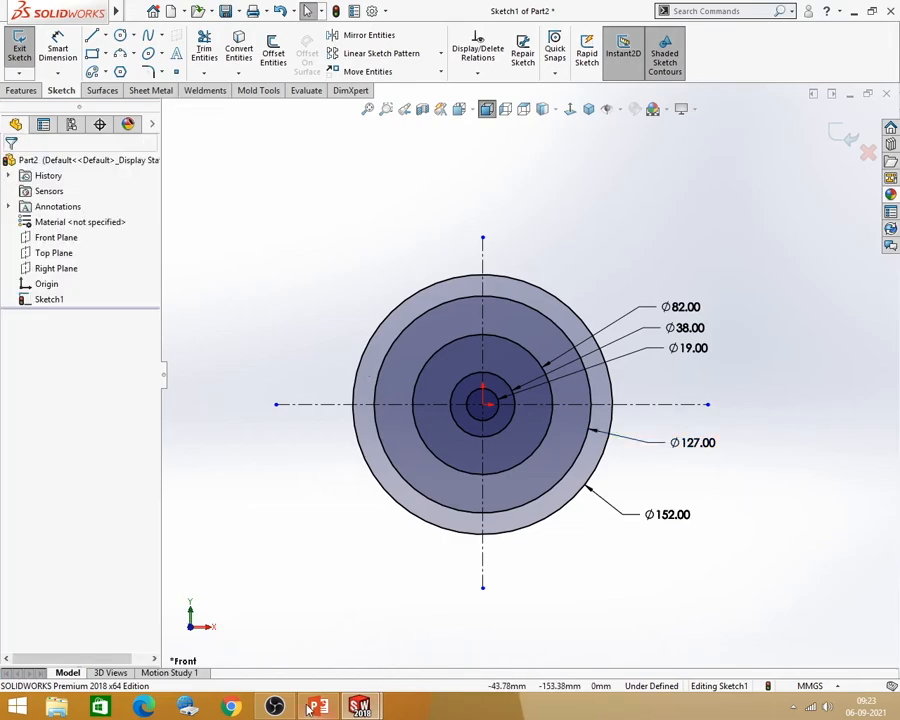
Step: Following the PowerPoint drawing, place the 38 mm dimension below the 152 mm one and the 19 mm dimension at the circles' upper right
click(318, 707)
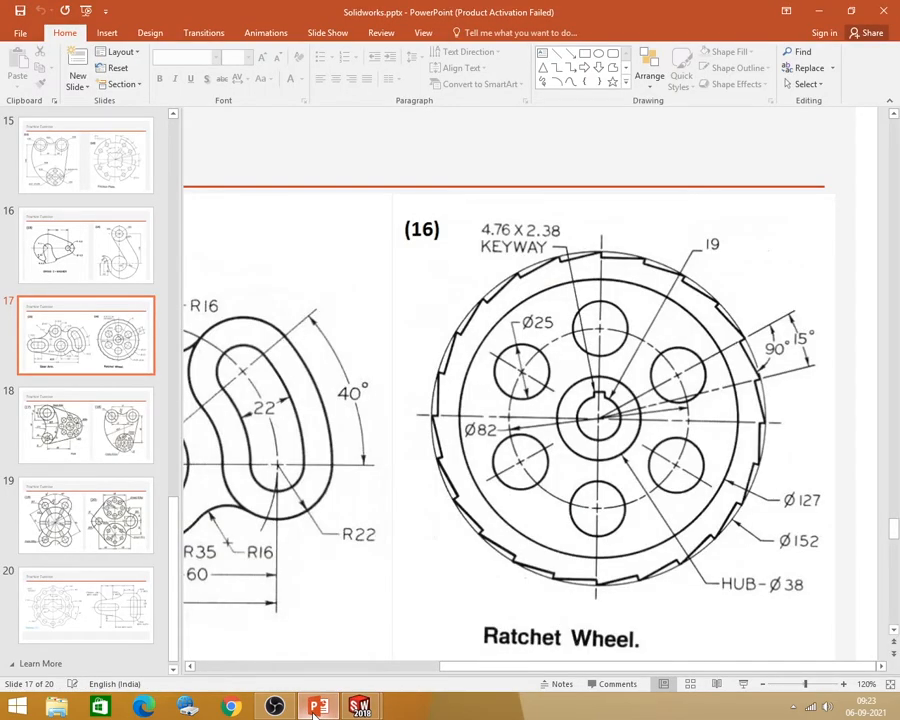
click(360, 706)
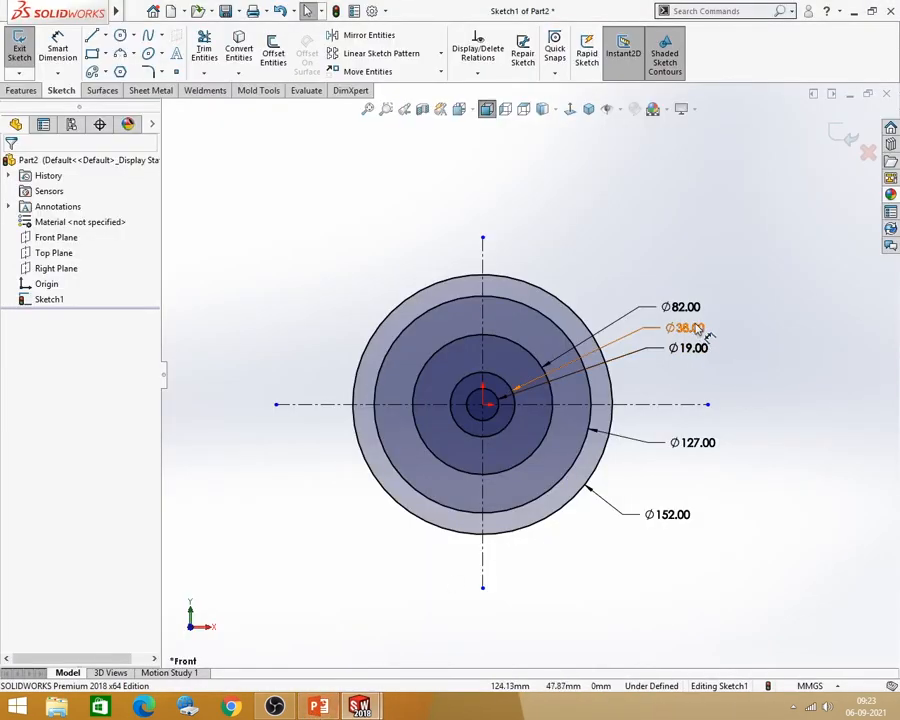
drag(700, 333, 636, 556)
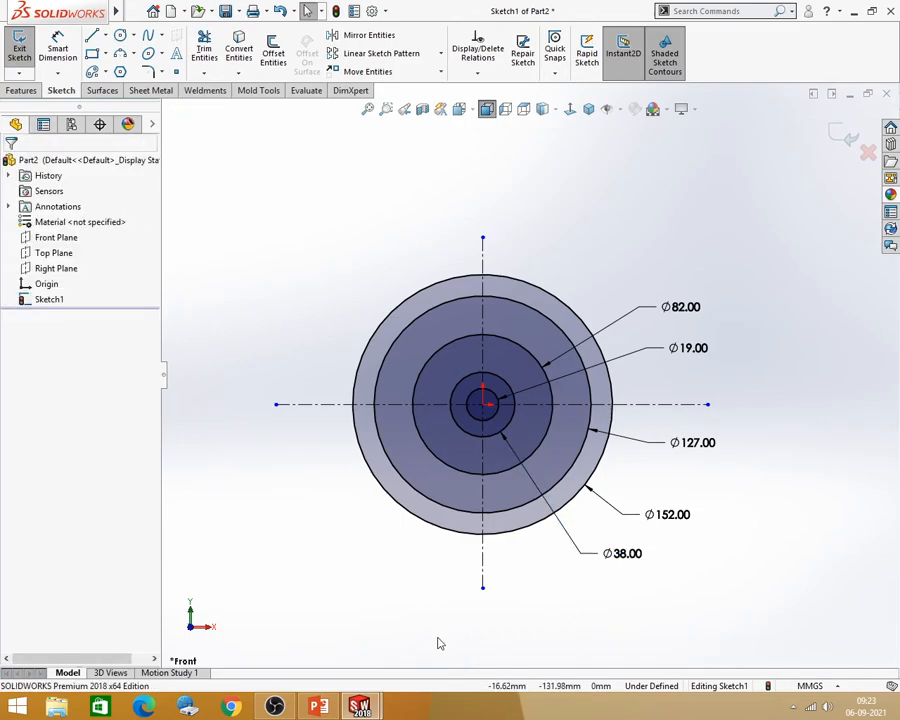
click(318, 707)
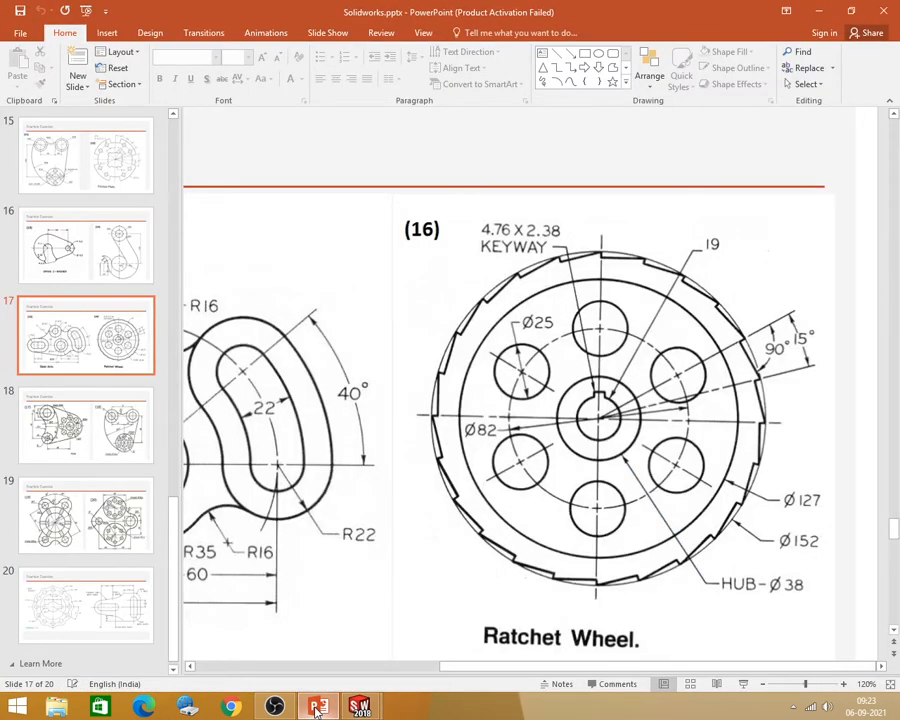
click(360, 706)
mouse_move(525, 352)
mouse_down()
mouse_move(703, 356)
mouse_move(690, 306)
mouse_move(632, 232)
mouse_up()
click(751, 265)
Step: Check the PowerPoint drawing again and move the 82 mm diameter dimension to the upper left of the circles
click(318, 707)
click(360, 706)
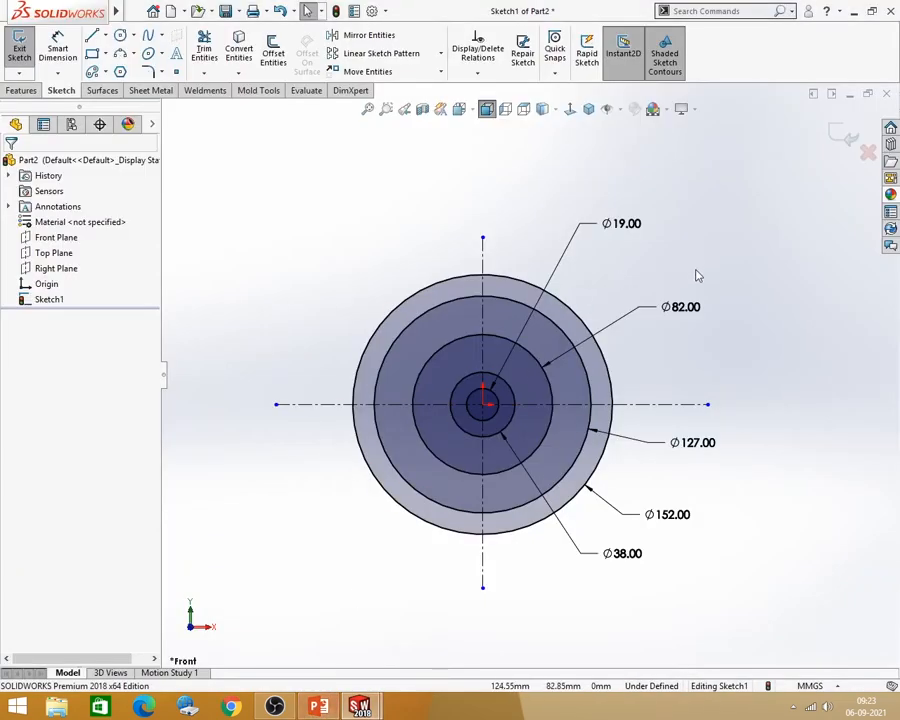
mouse_move(684, 306)
mouse_down()
mouse_move(304, 320)
mouse_move(275, 304)
mouse_up()
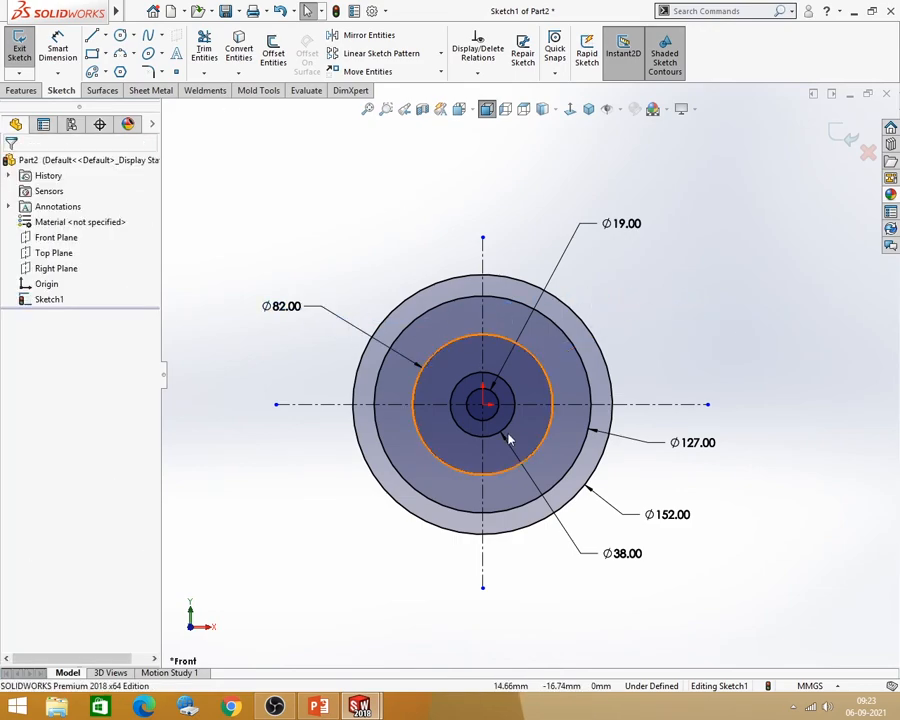
Step: Convert the outermost 152 mm circle to construction geometry
scroll(508, 433, up, 2)
scroll(482, 500, down, 2)
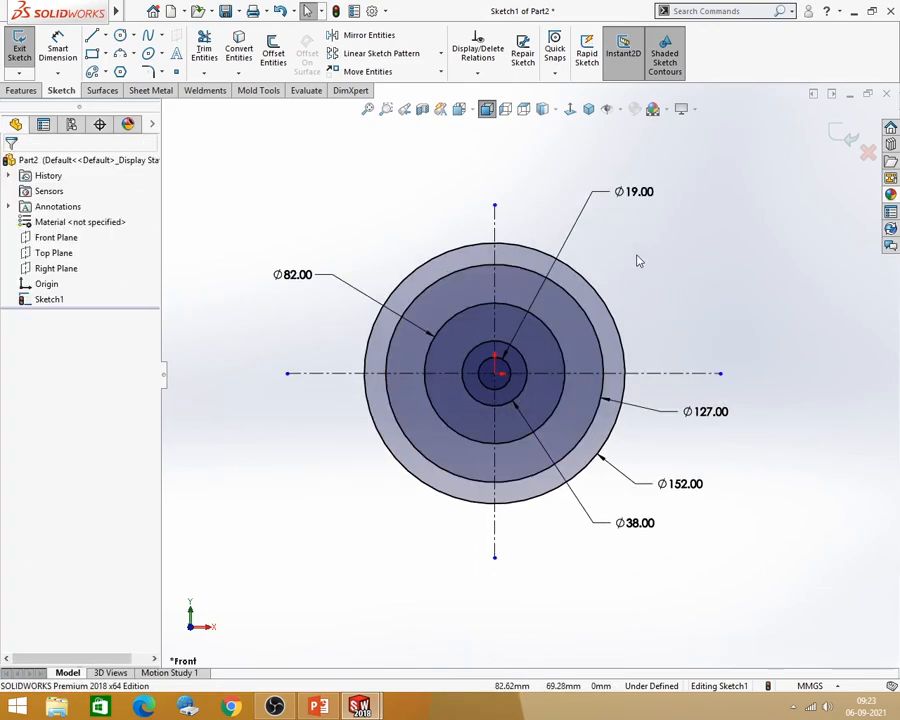
click(527, 254)
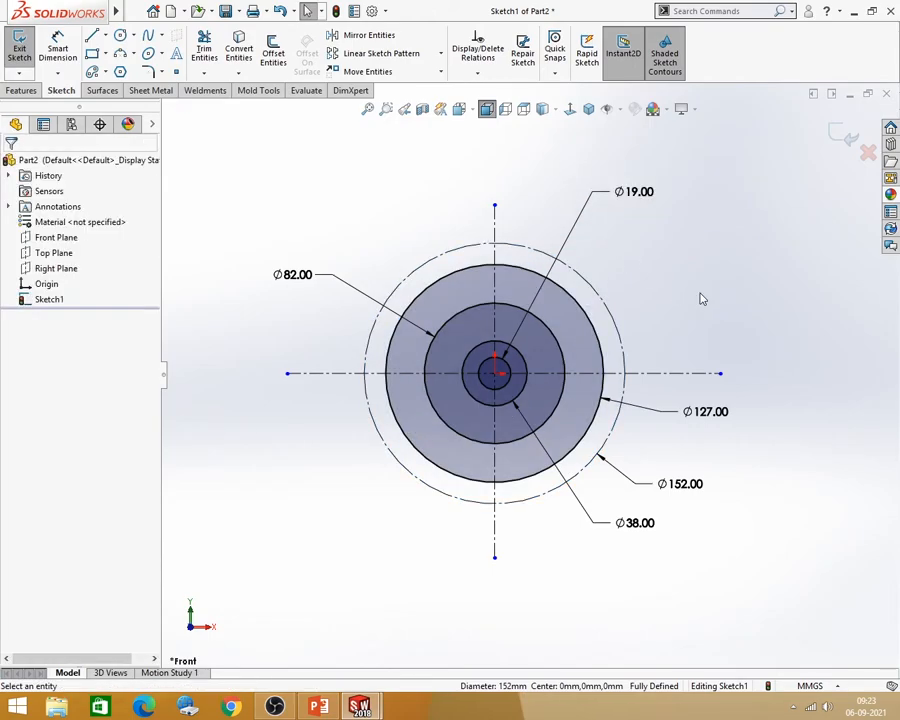
scroll(495, 385, down, 2)
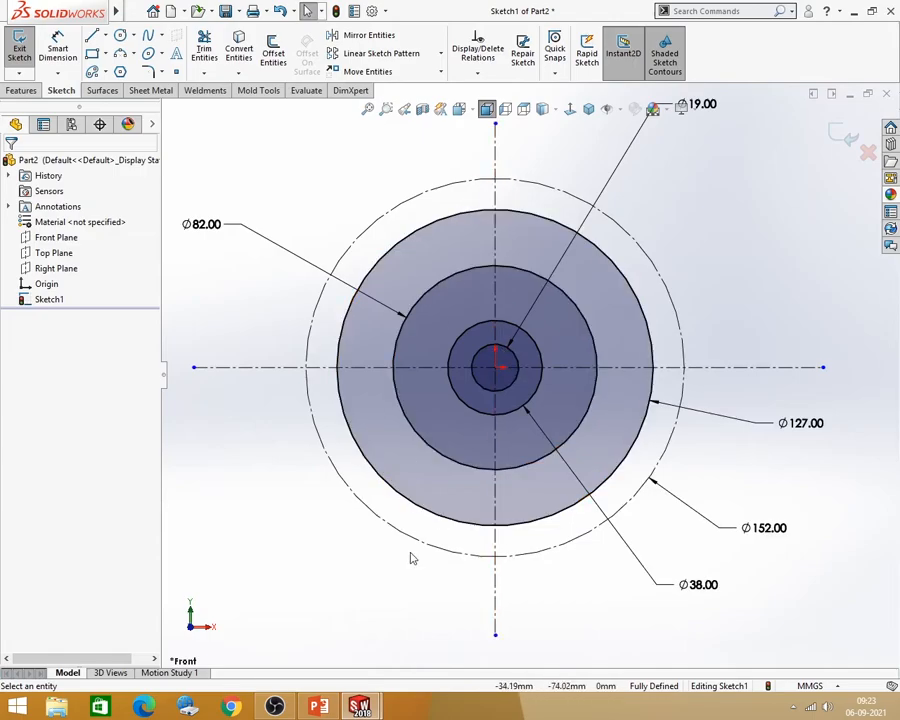
Step: Check the PowerPoint drawing and sketch a center rectangle about 9 by 11 mm, centred on the top of the 38 mm circle
click(318, 707)
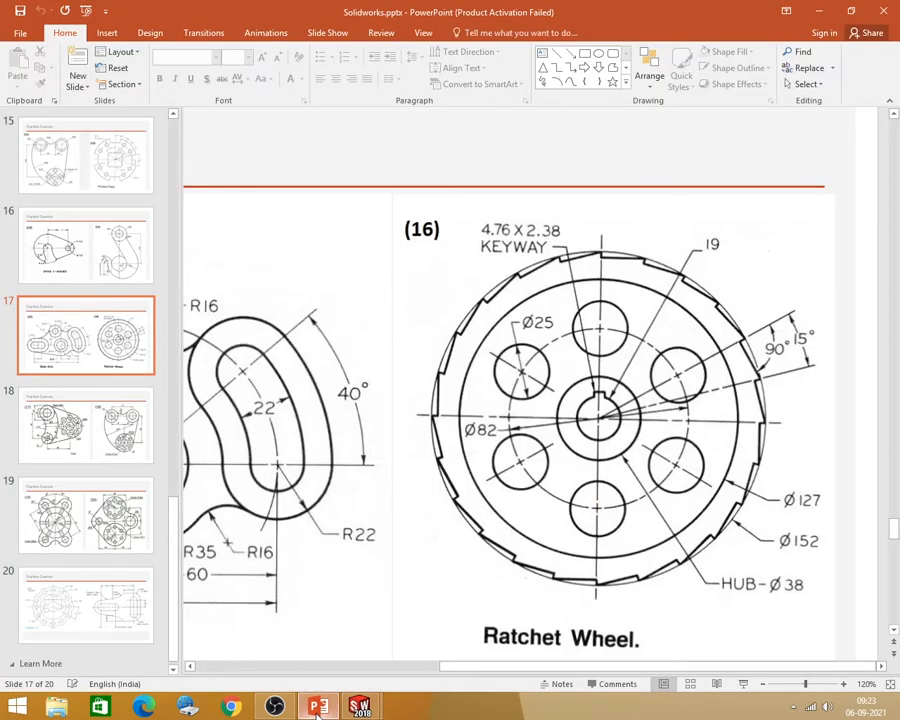
click(360, 707)
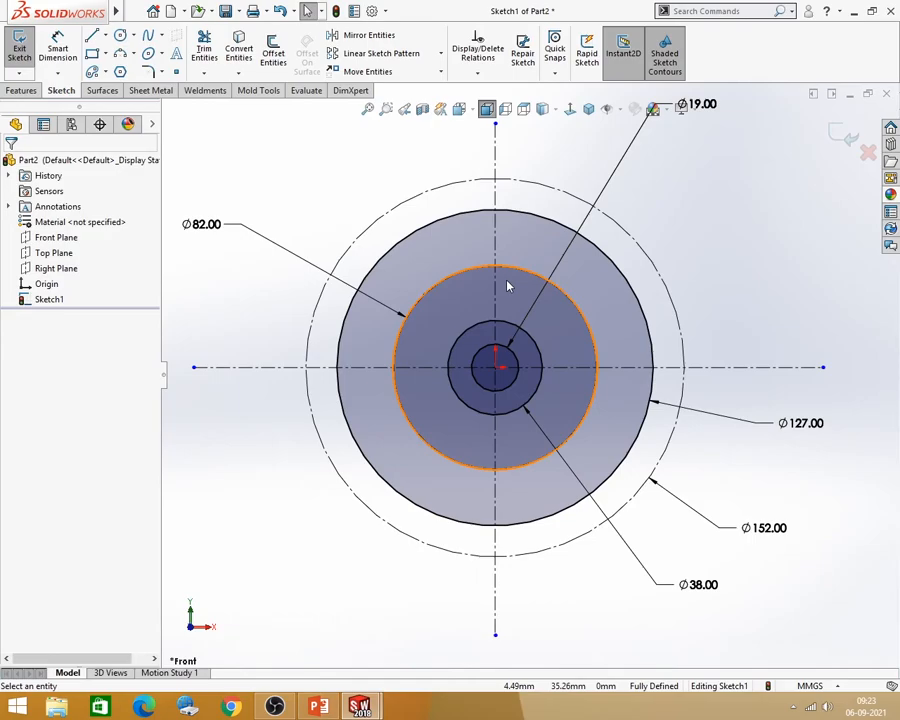
scroll(503, 298, down, 1)
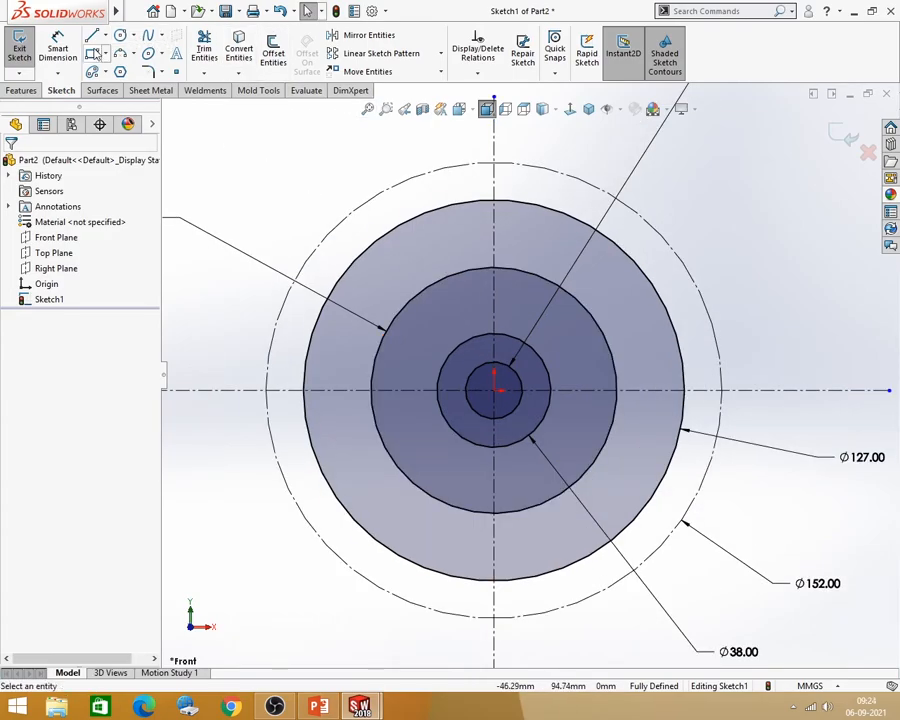
click(104, 53)
click(120, 89)
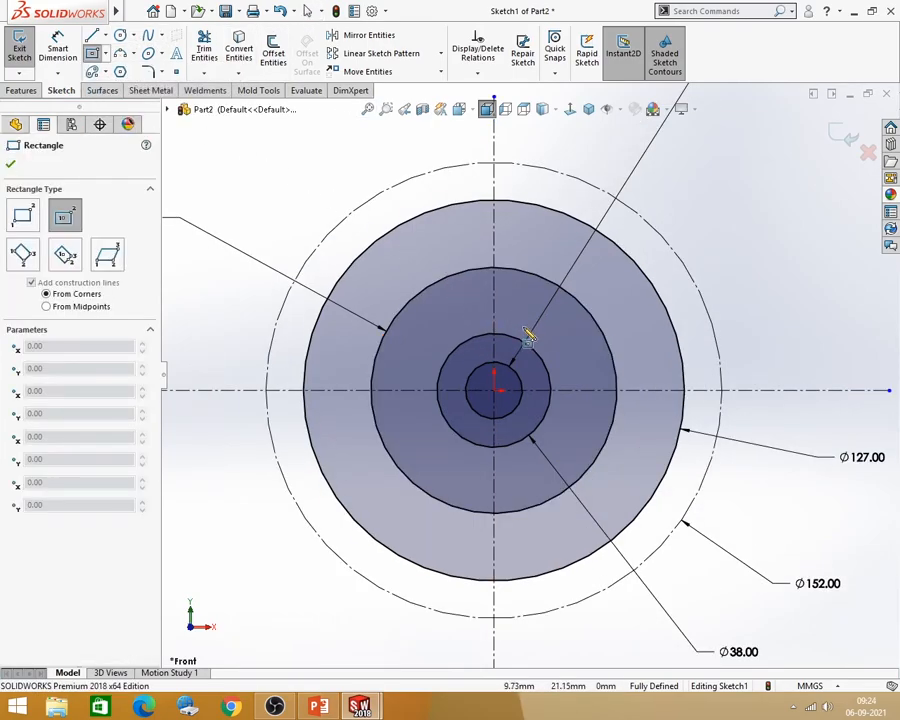
click(493, 333)
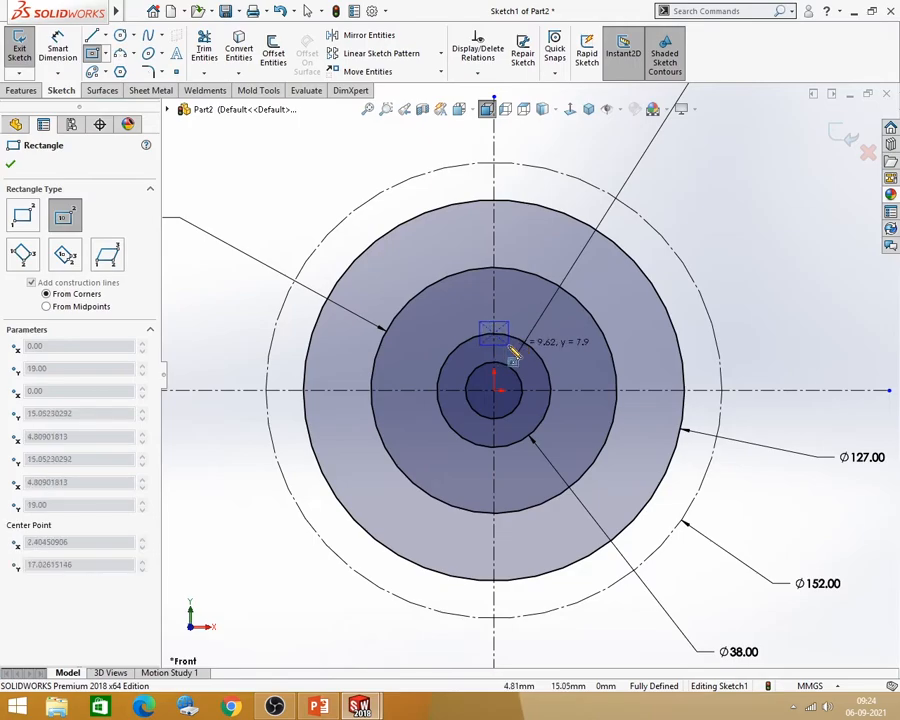
click(509, 349)
key(Escape)
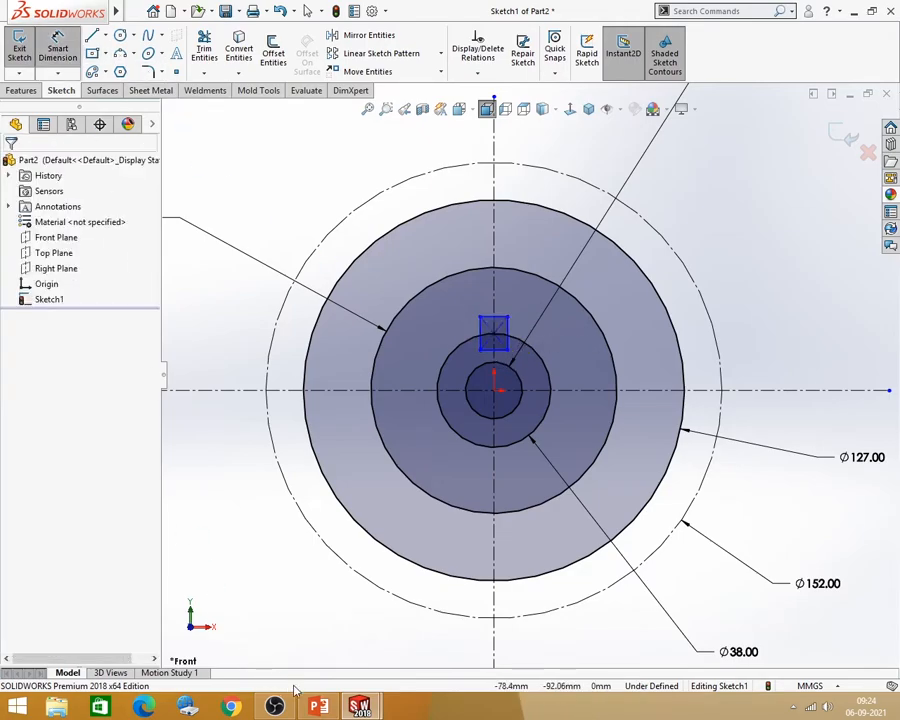
Step: Following the PowerPoint drawing, dimension the width of the rectangle on the 38 mm circle at 4.76 mm
click(318, 707)
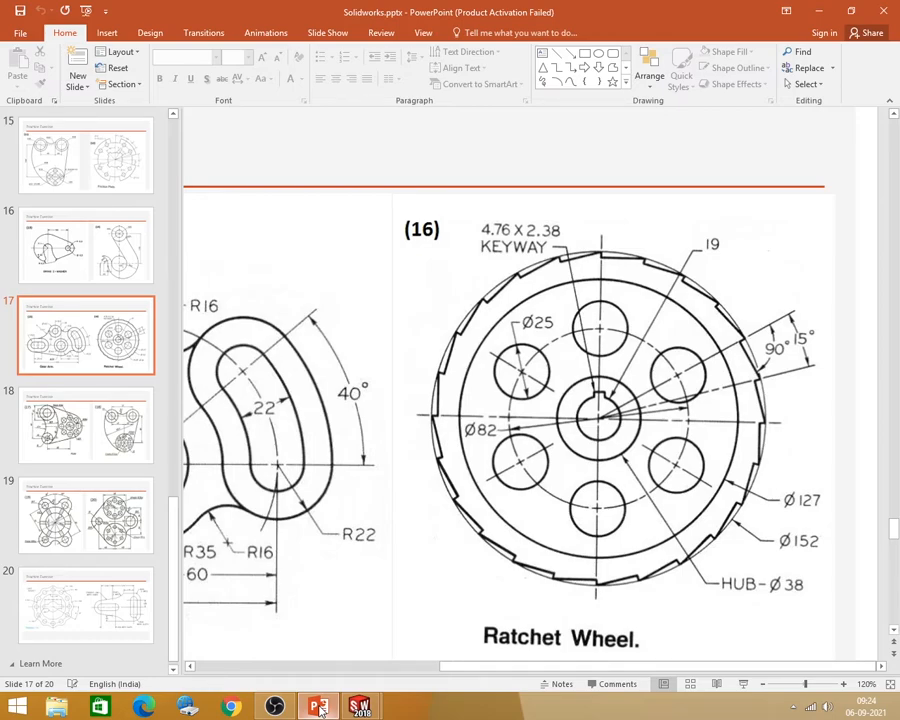
click(320, 709)
scroll(512, 386, down, 2)
click(496, 286)
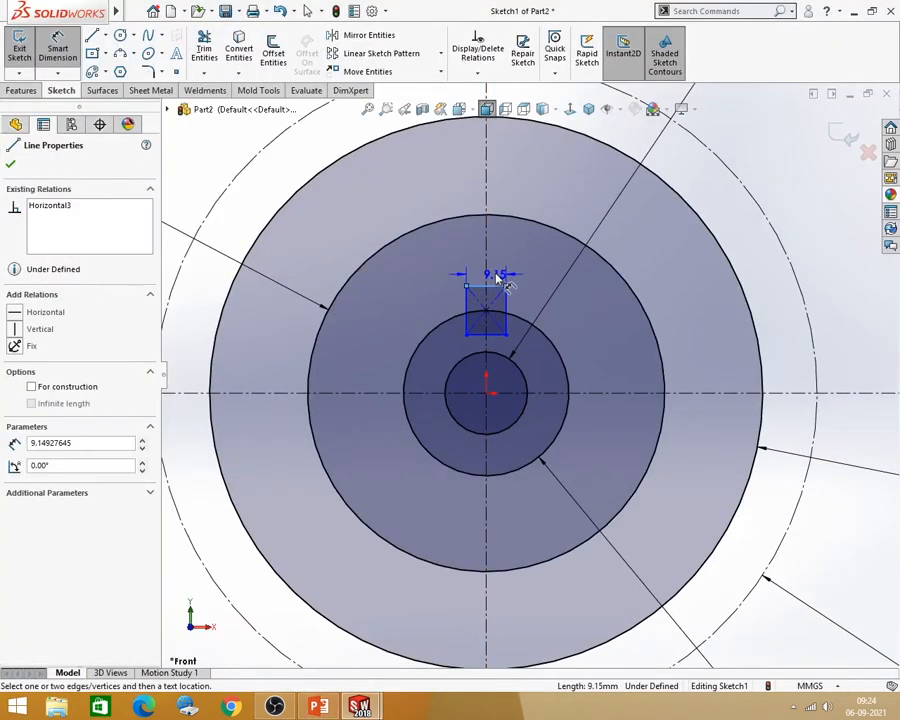
click(498, 272)
text(4)
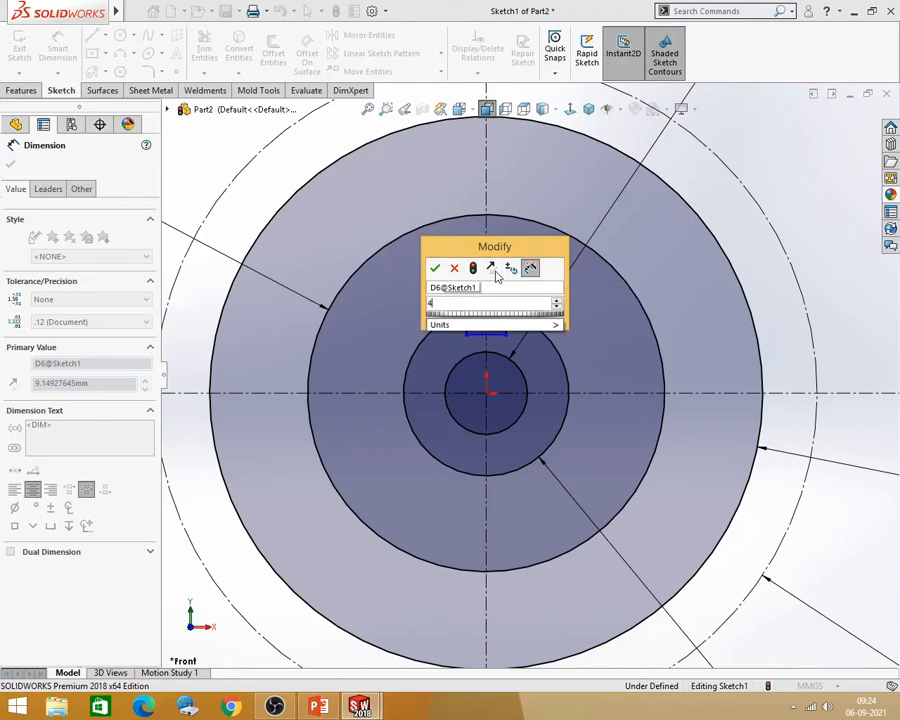
text(.76)
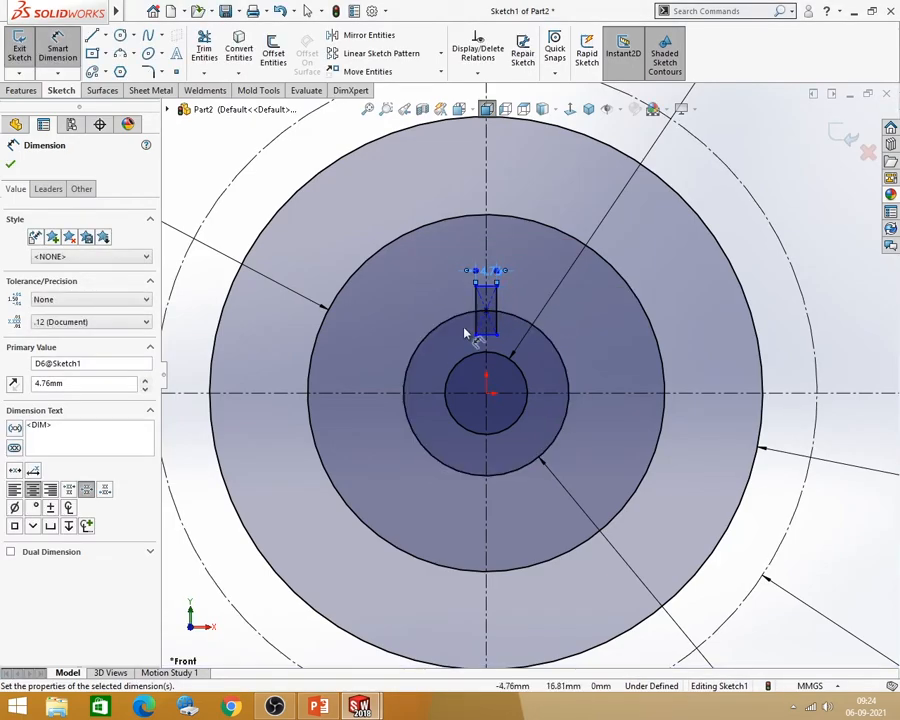
key(Escape)
Step: Check the PowerPoint drawing and dimension the distance from the rectangle's center to its top edge at 2.38 mm
click(320, 708)
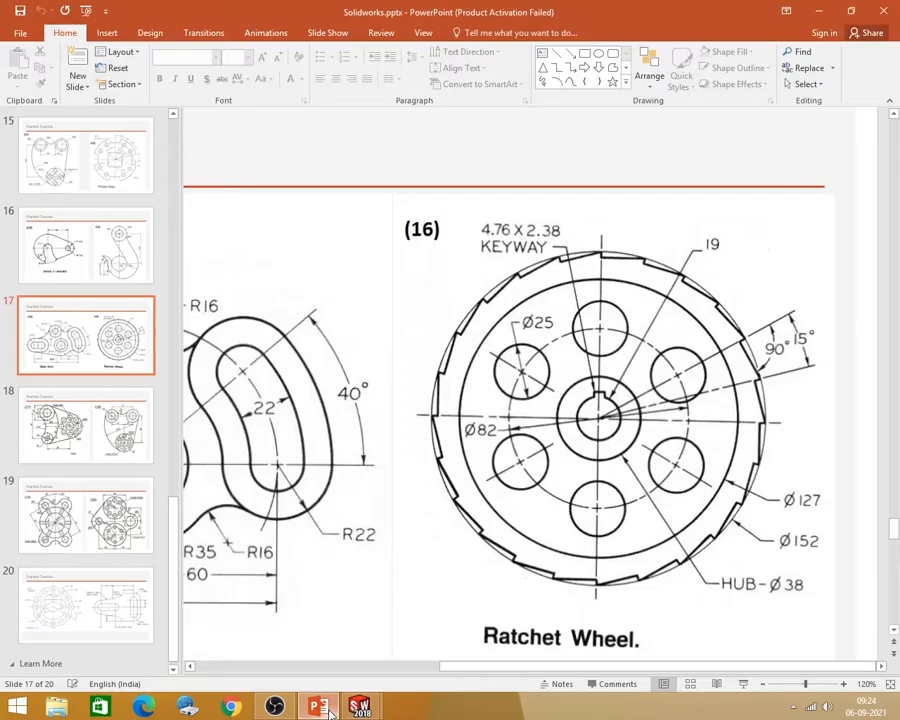
click(359, 707)
scroll(488, 335, down, 2)
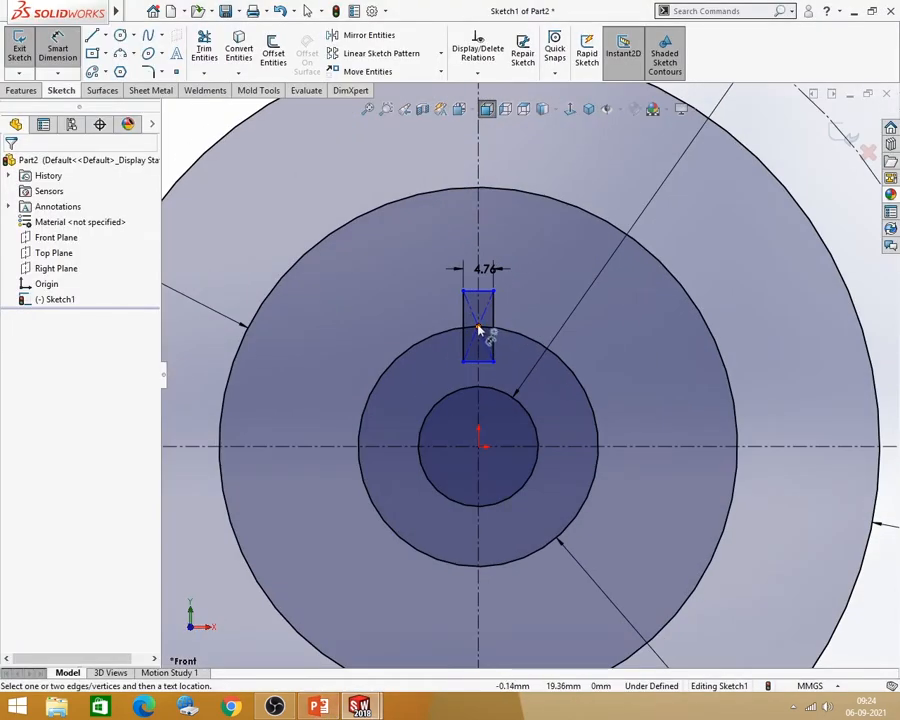
click(484, 295)
click(490, 293)
click(518, 311)
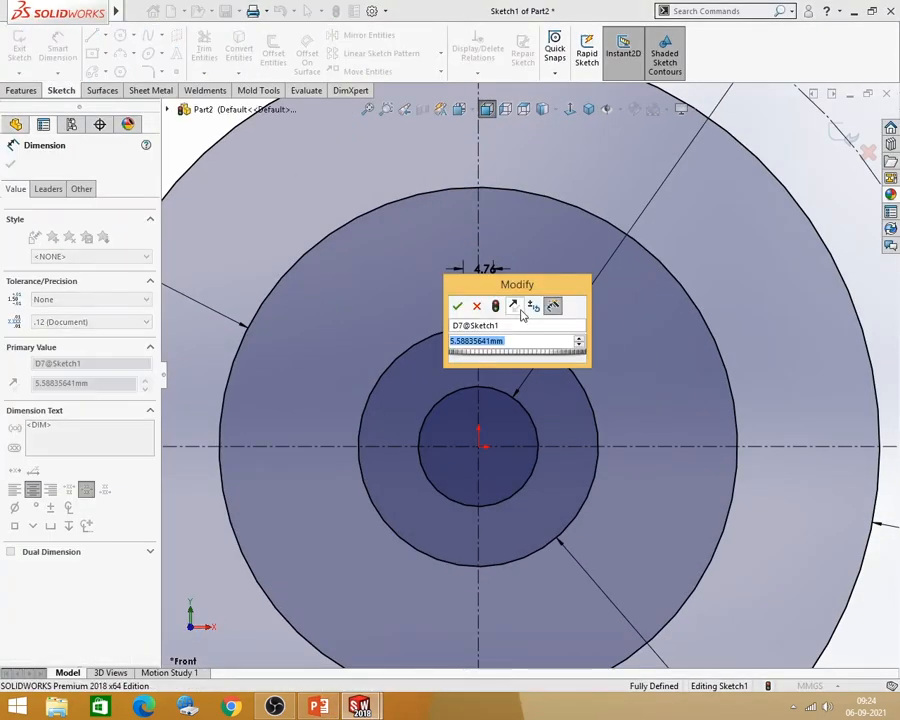
text(2.38)
key(Return)
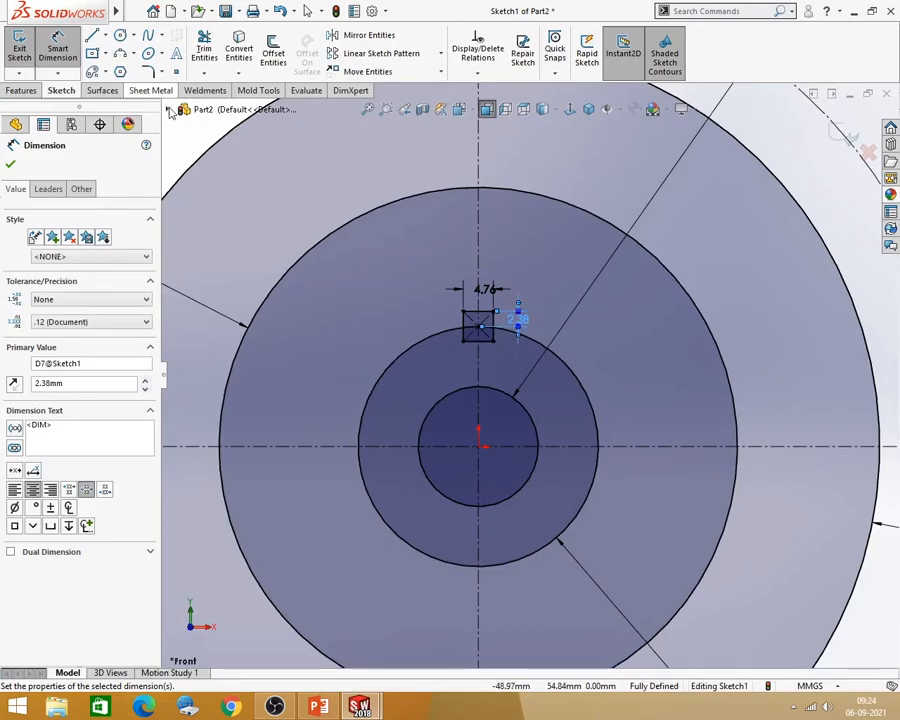
key(Escape)
Step: Trim the rectangle's lower part inside the 38 mm circle and the circle's arc between the rectangle's sides
click(204, 50)
scroll(466, 270, down, 3)
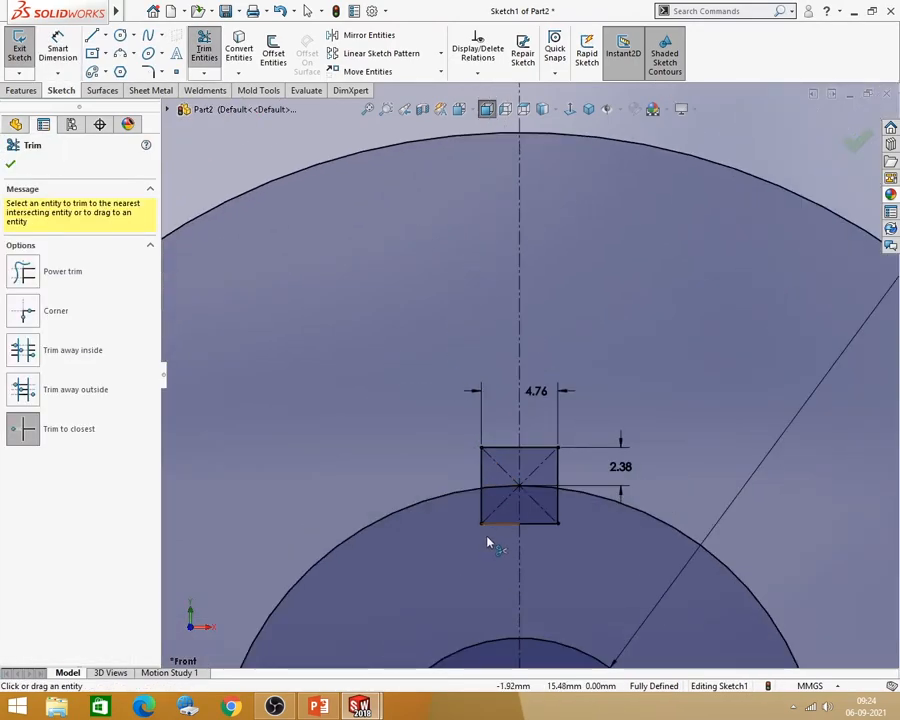
mouse_move(483, 511)
mouse_down()
mouse_move(502, 530)
mouse_move(561, 512)
mouse_up()
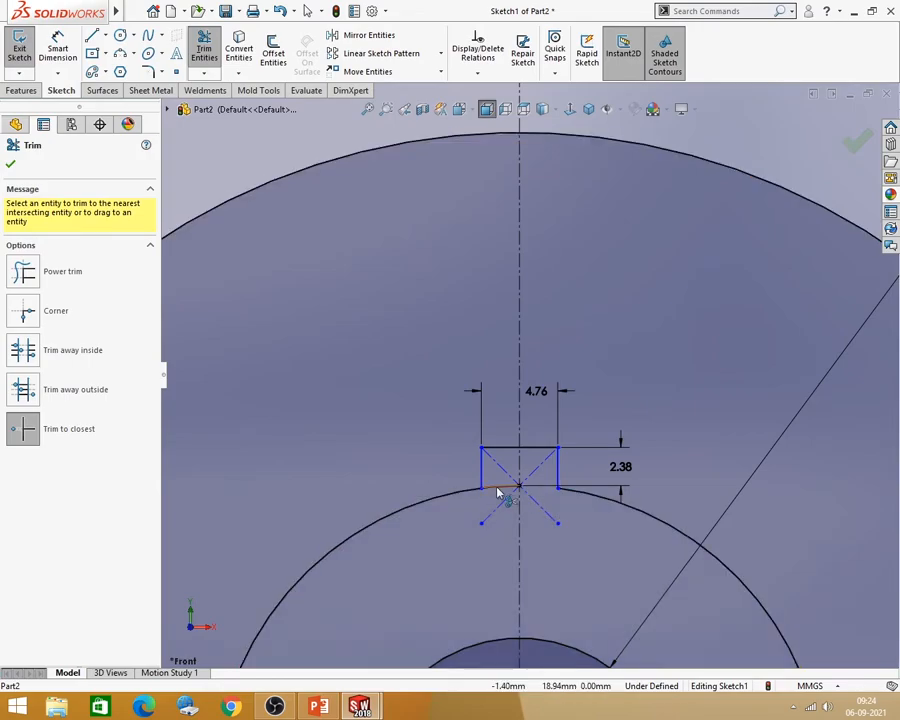
click(494, 492)
click(10, 163)
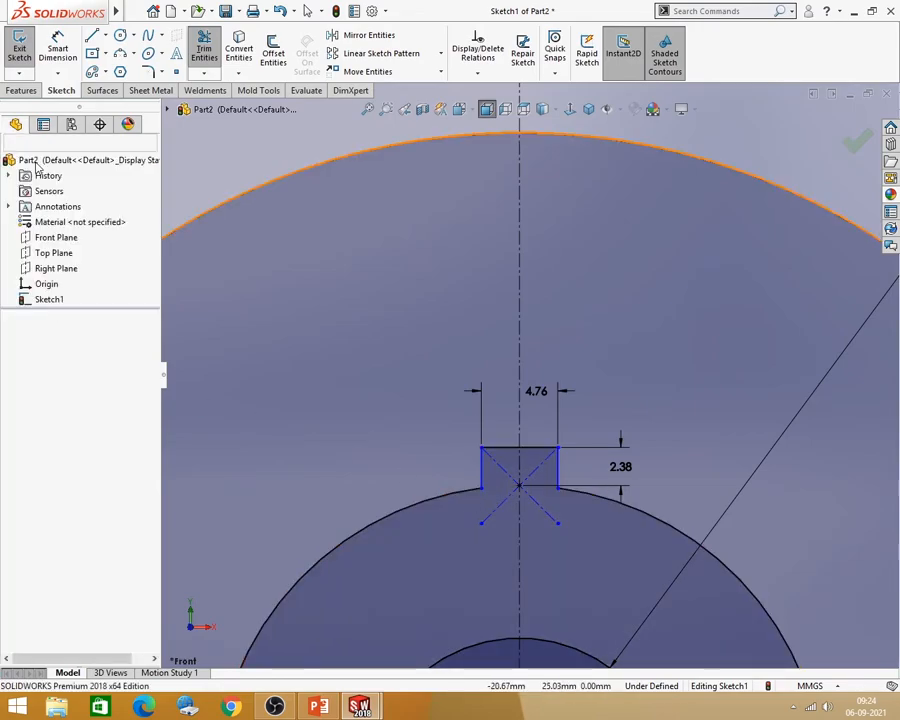
Step: Compare the keyway with the PowerPoint drawing and undo the trims, both keyway dimensions and the rectangle on the 38 mm circle
scroll(400, 223, up, 5)
scroll(380, 240, up, 2)
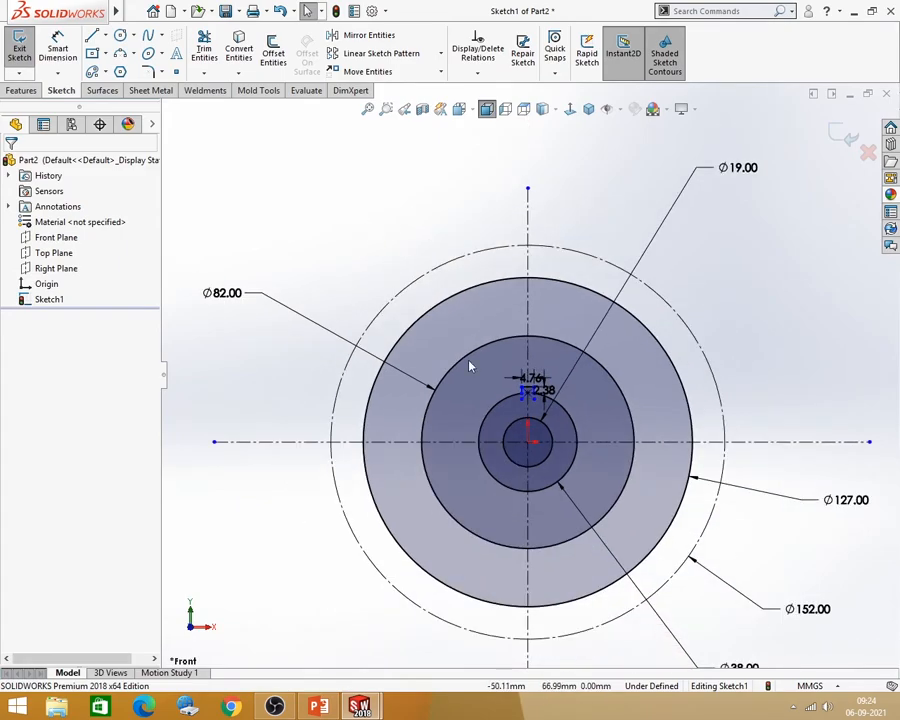
scroll(630, 403, down, 2)
scroll(408, 650, up, 1)
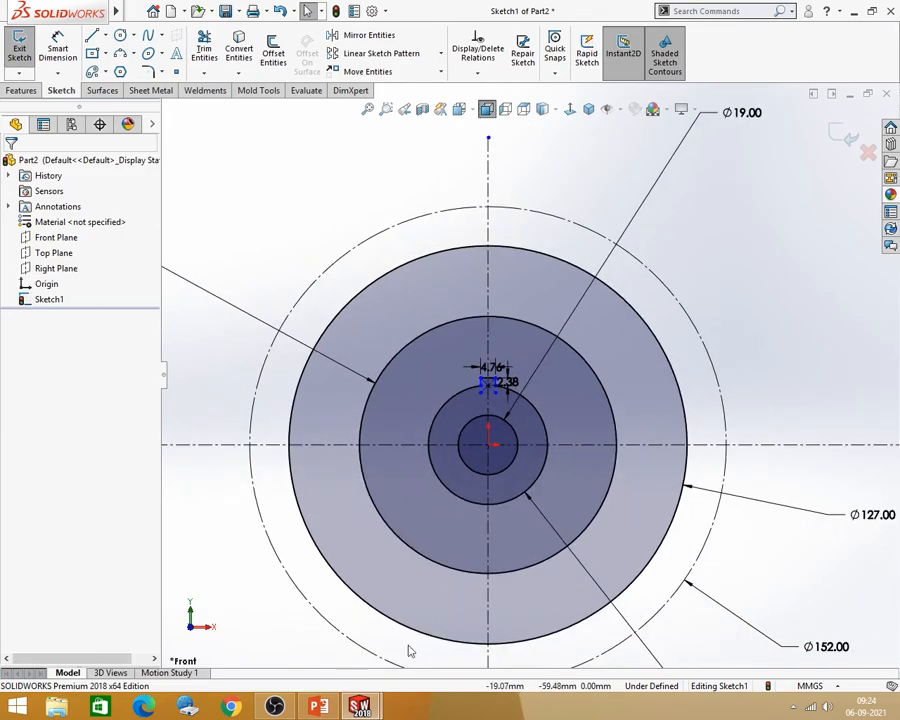
click(318, 708)
click(330, 712)
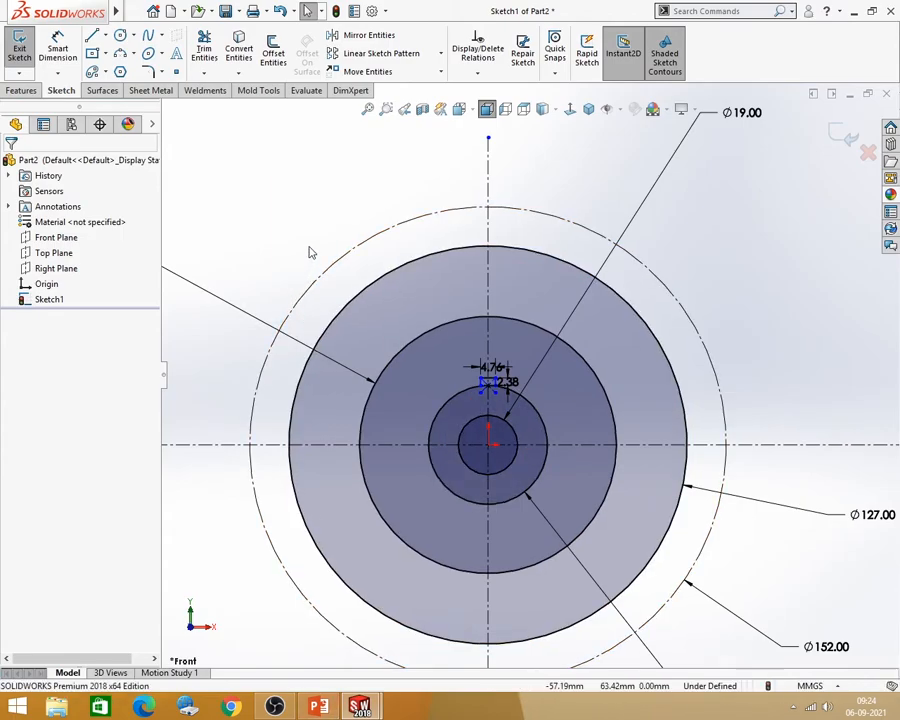
key(ctrl+z)
key(ctrl+z)
key(ctrl+z)
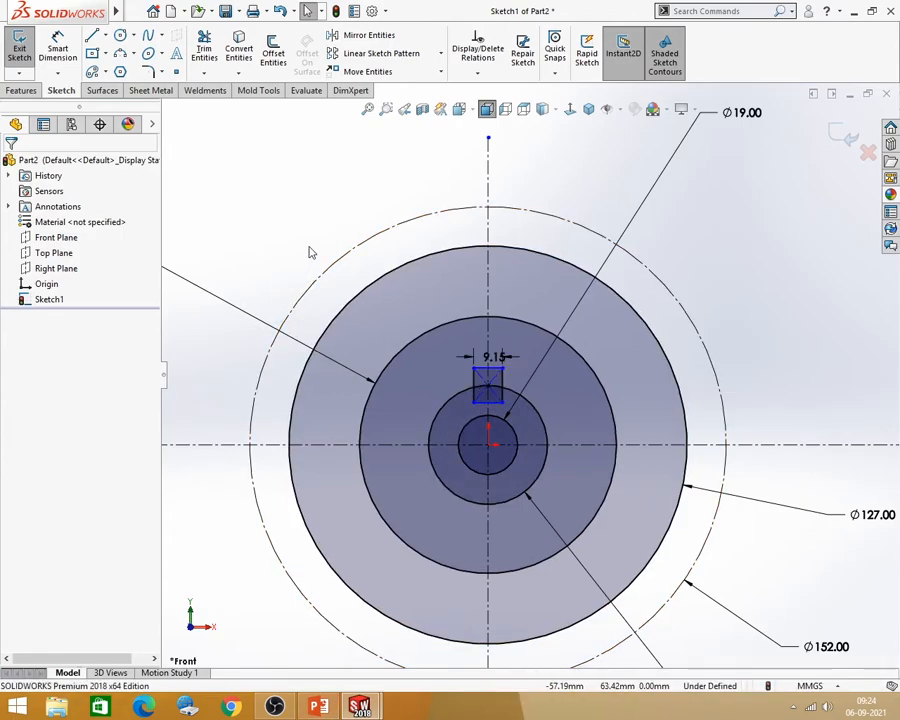
key(ctrl+z)
key(ctrl+z)
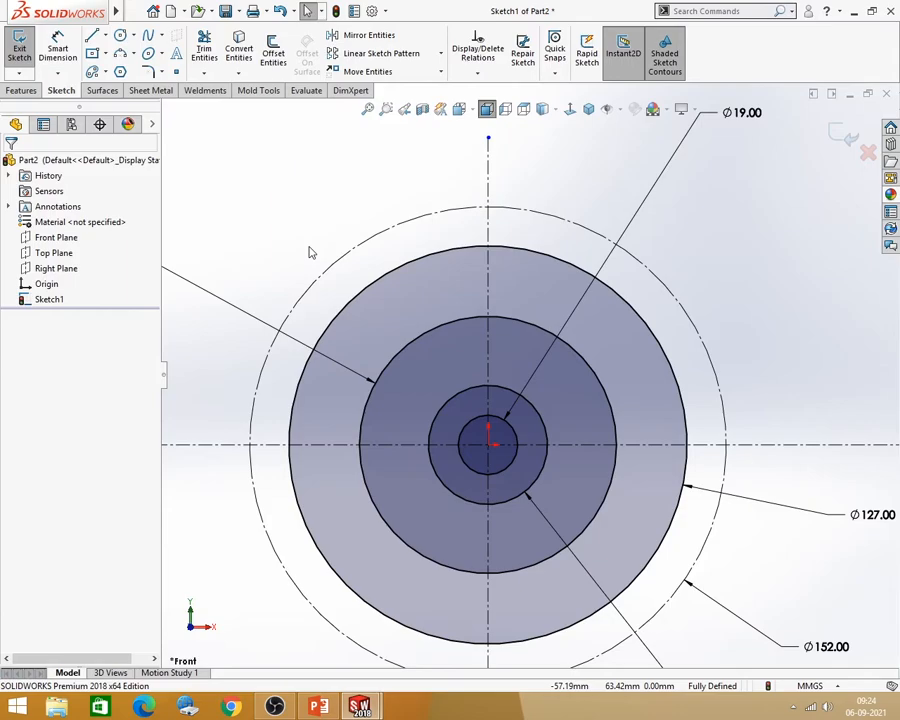
Step: Sketch a center rectangle about 6 by 7 mm, centred on the top of the 19 mm circle at the vertical centerline
click(93, 56)
scroll(480, 450, down, 5)
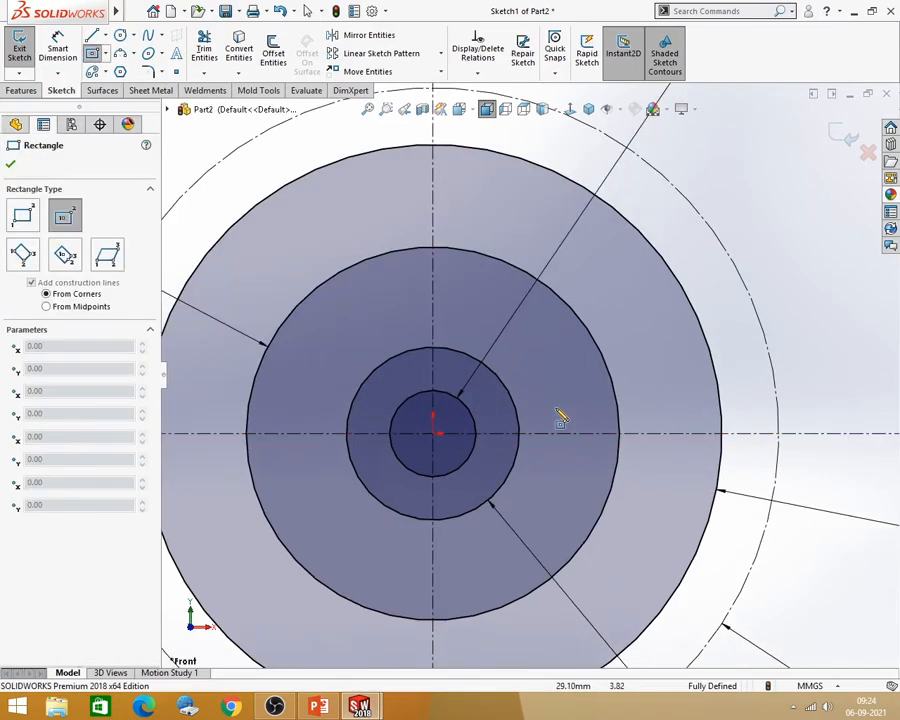
click(484, 379)
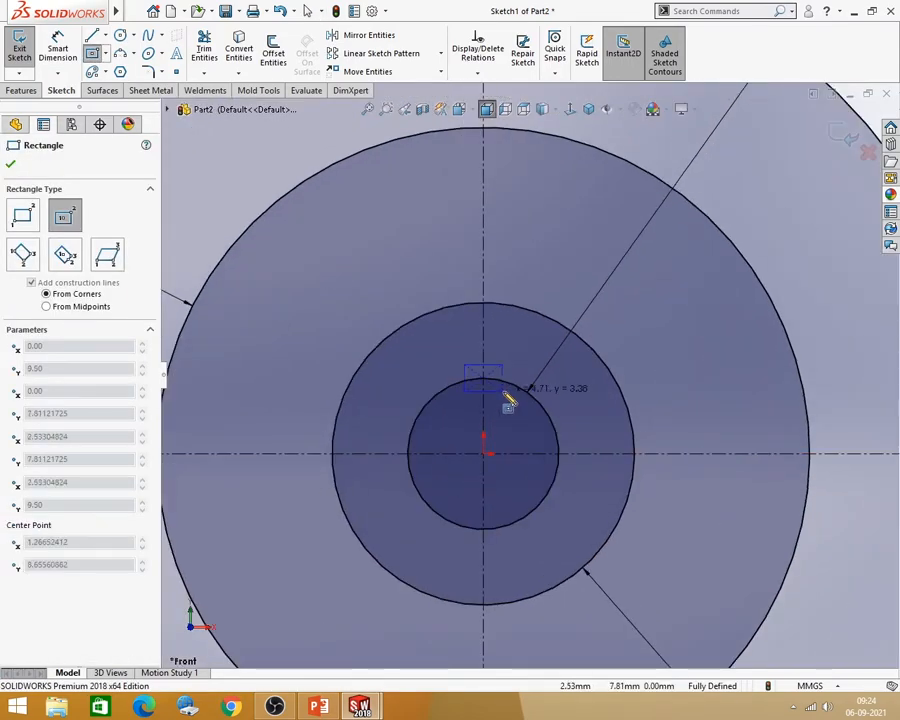
click(509, 405)
Step: Check the PowerPoint drawing and dimension the width of the rectangle on the 19 mm circle at 4 mm
click(316, 707)
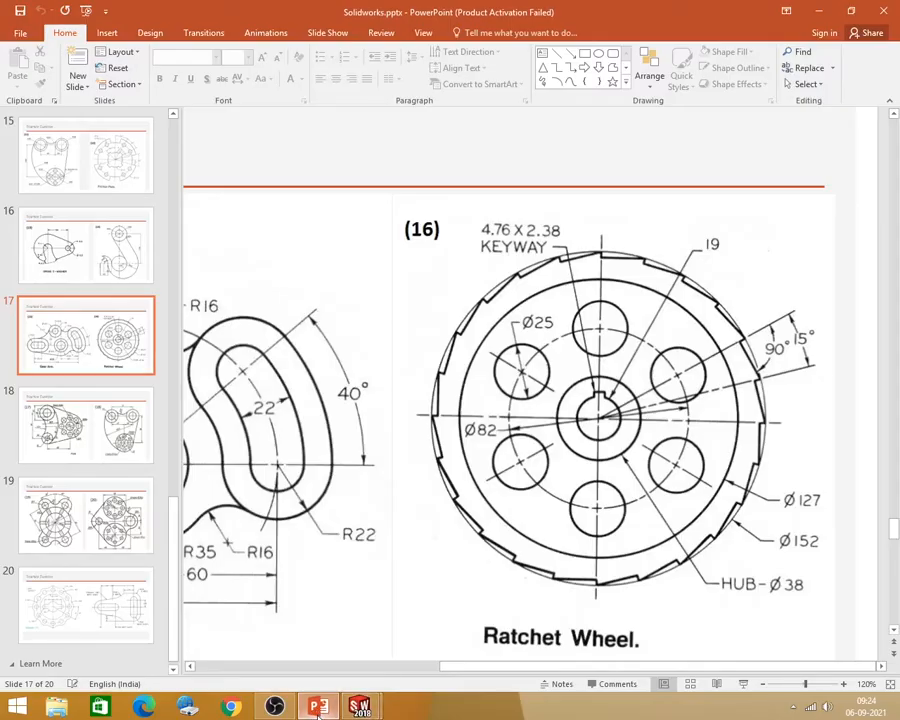
click(359, 707)
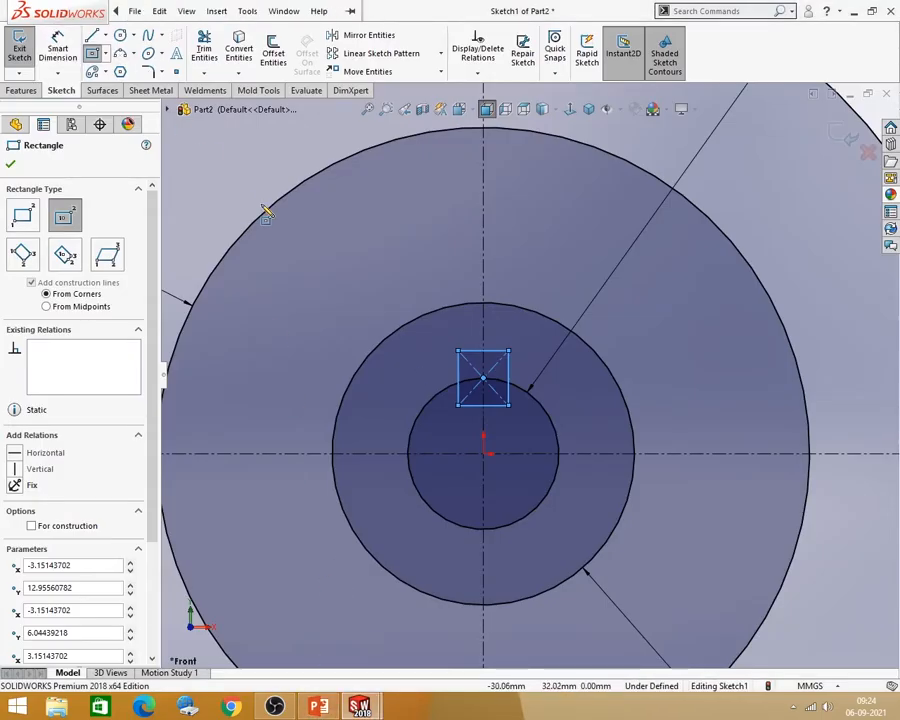
click(57, 50)
click(500, 352)
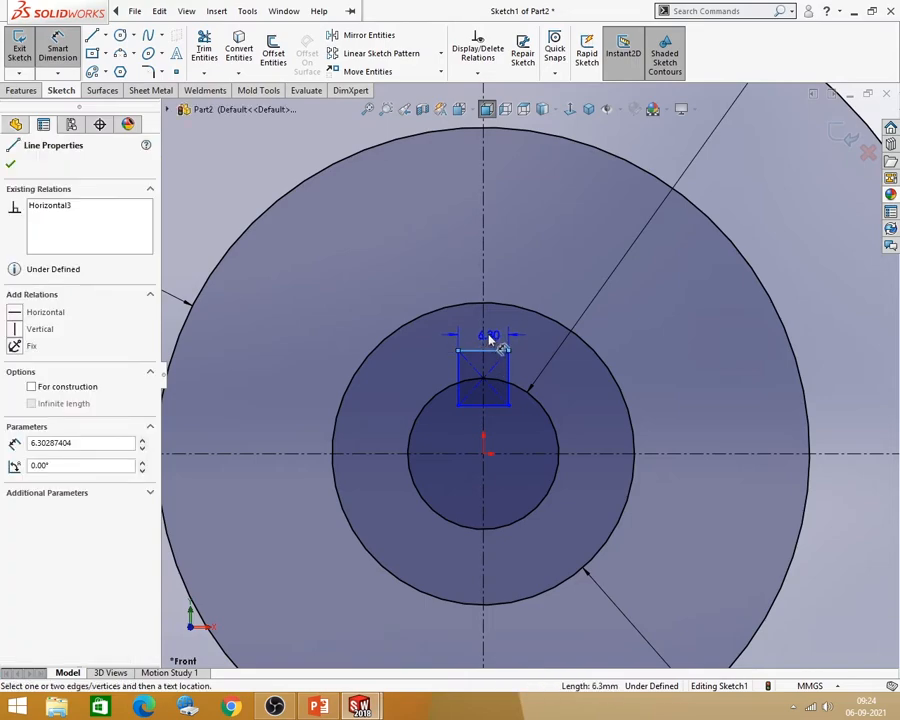
click(486, 333)
key(Escape)
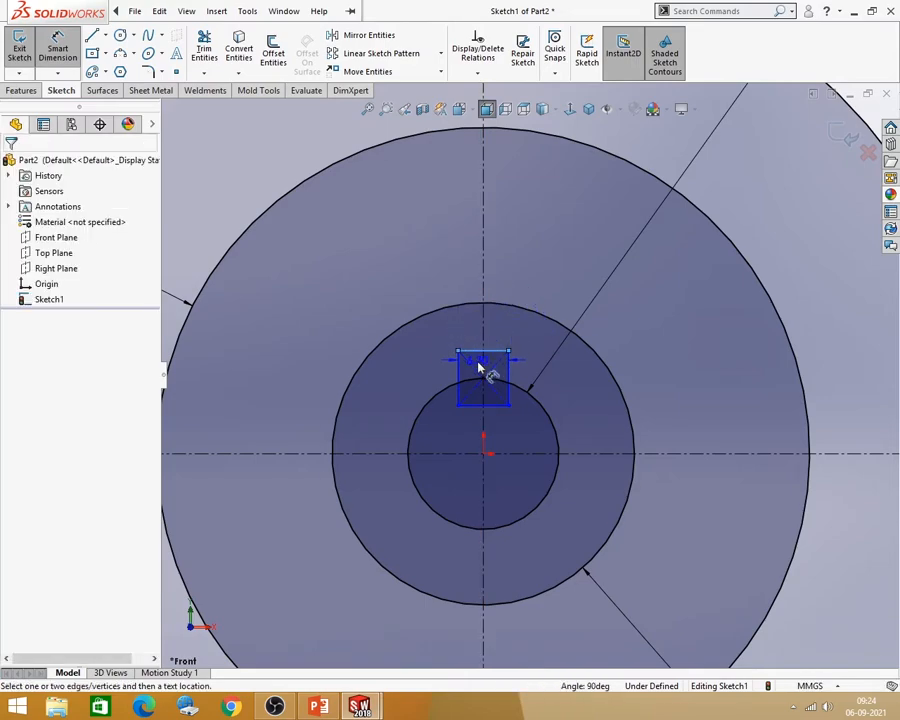
click(505, 326)
text(2)
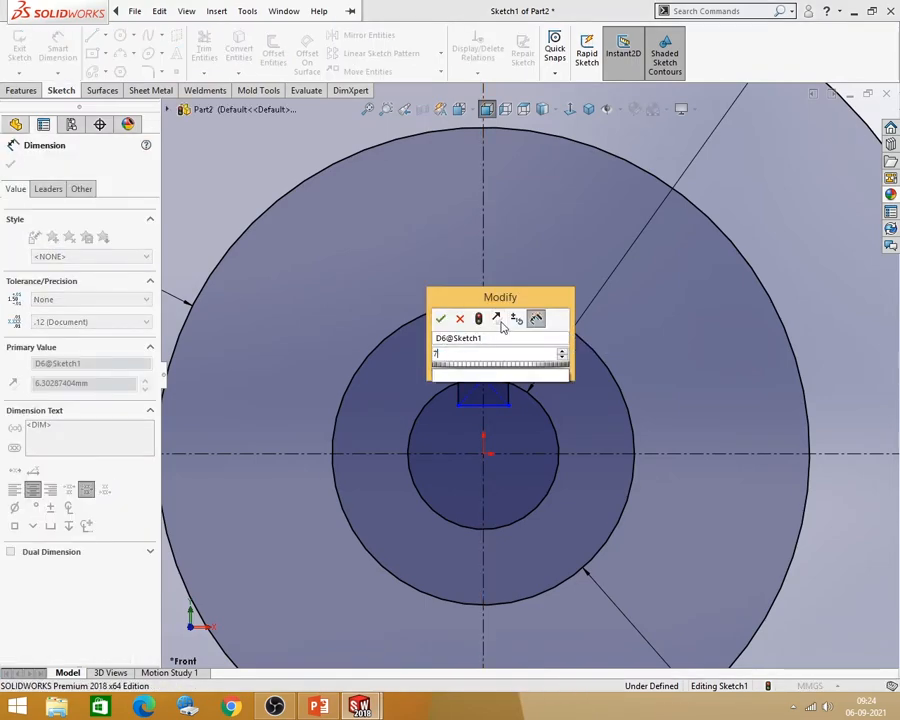
key(BackSpace)
text(4)
key(Return)
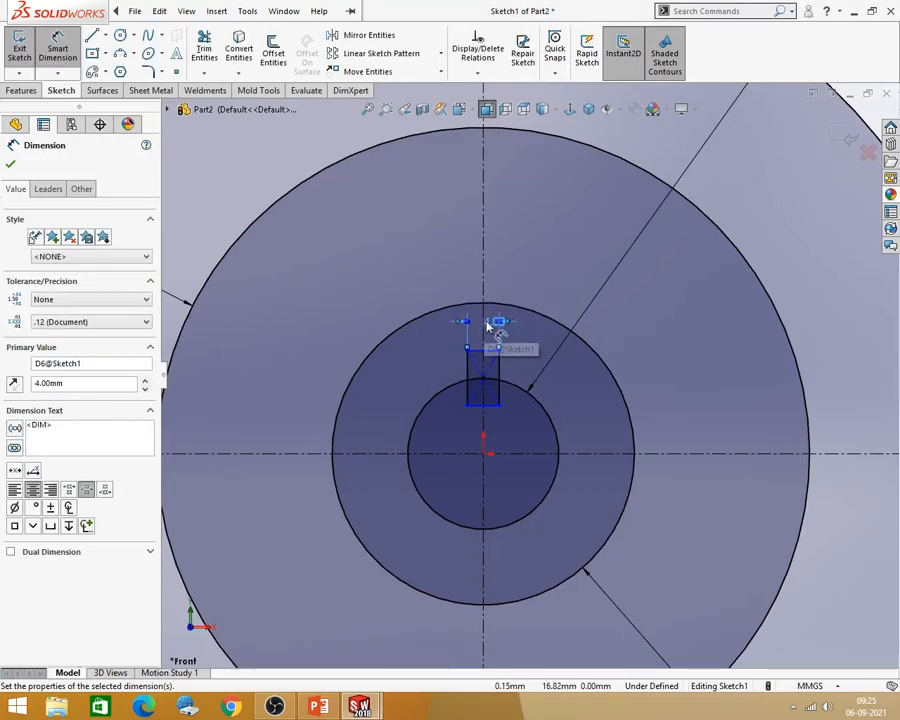
Step: Set the keyway rectangle's width dimension to 4.76 mm
double_click(494, 322)
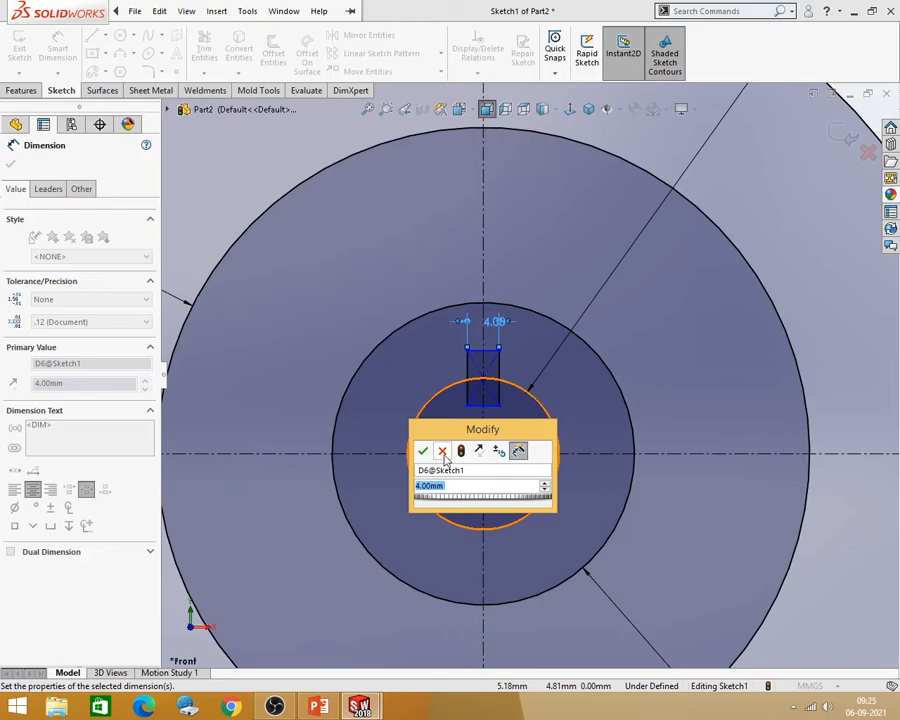
text(4.)
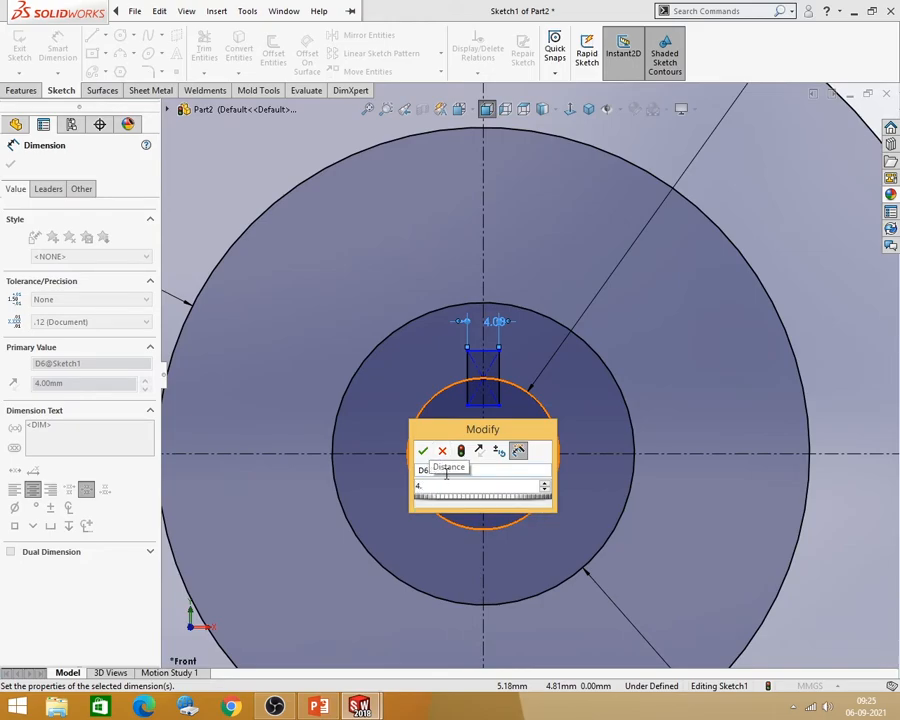
text(76)
key(Return)
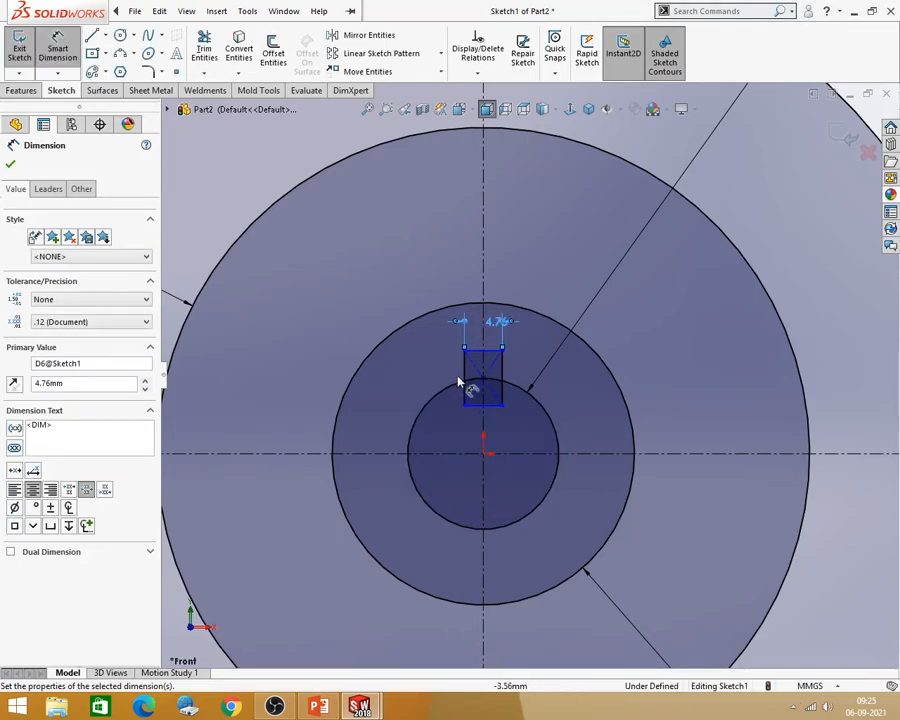
Step: Dimension the distance from the top point of the 19 mm circle to the keyway rectangle's upper edge at 2.38 mm
click(483, 378)
click(486, 350)
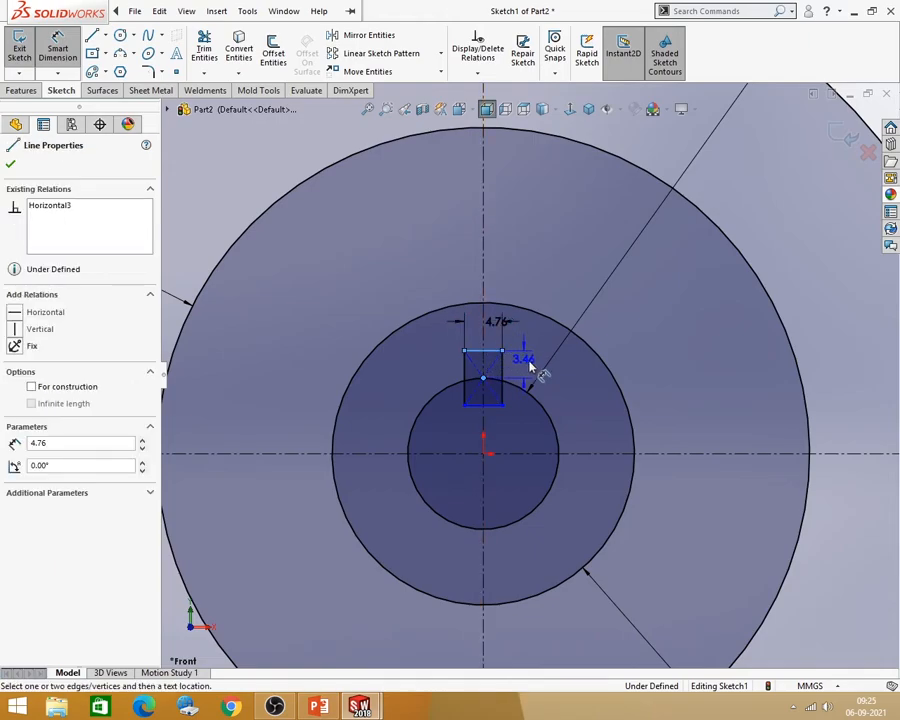
click(565, 413)
text(2.38)
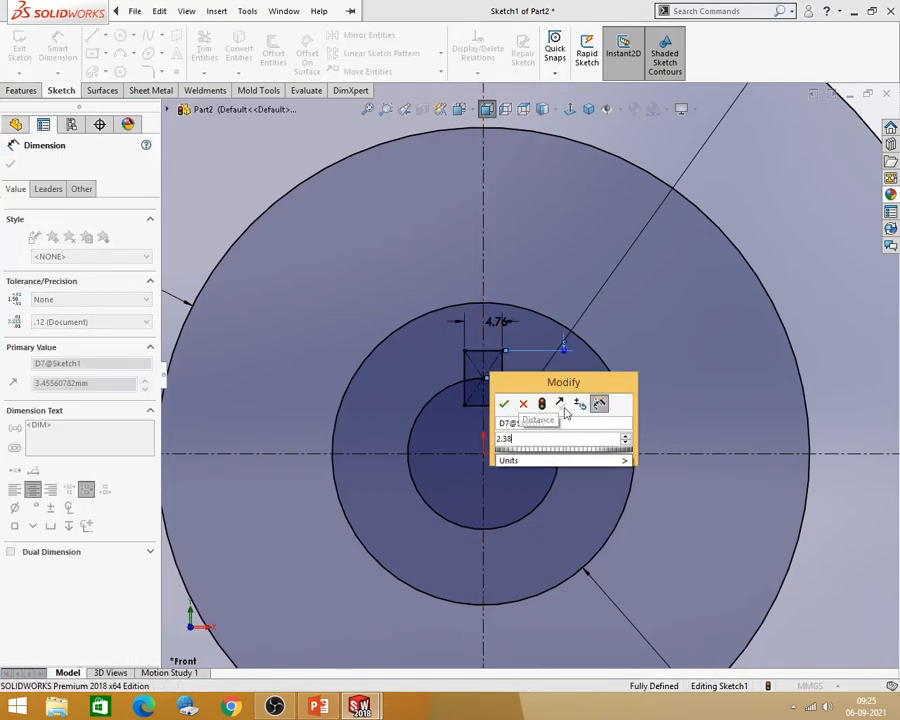
key(Return)
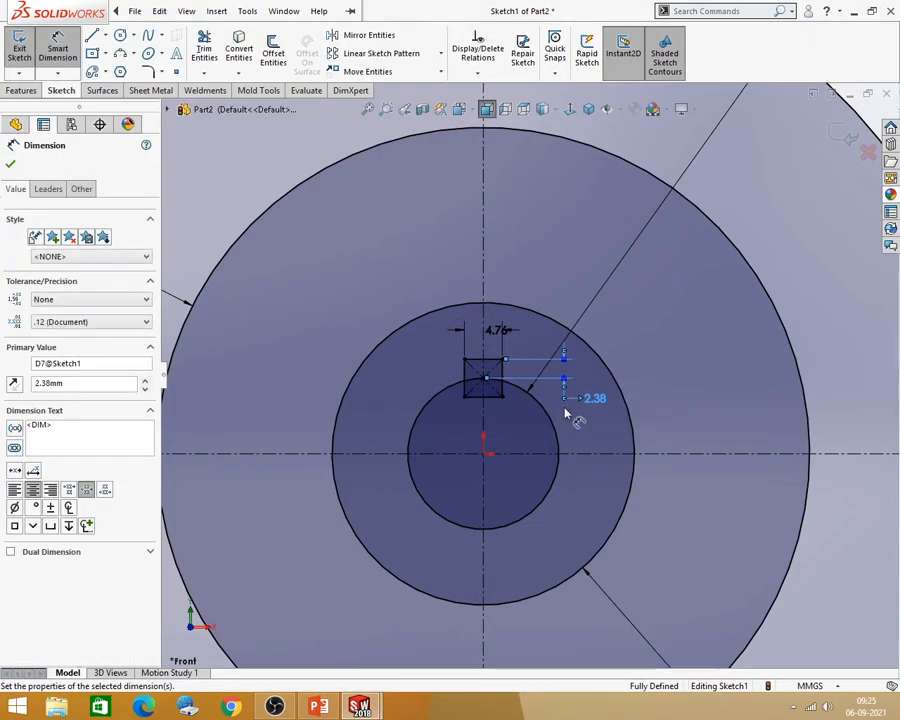
Step: Trim away the rectangle's part inside the 19 mm circle and the circle's arc between the keyway sides
click(204, 52)
scroll(390, 378, down, 5)
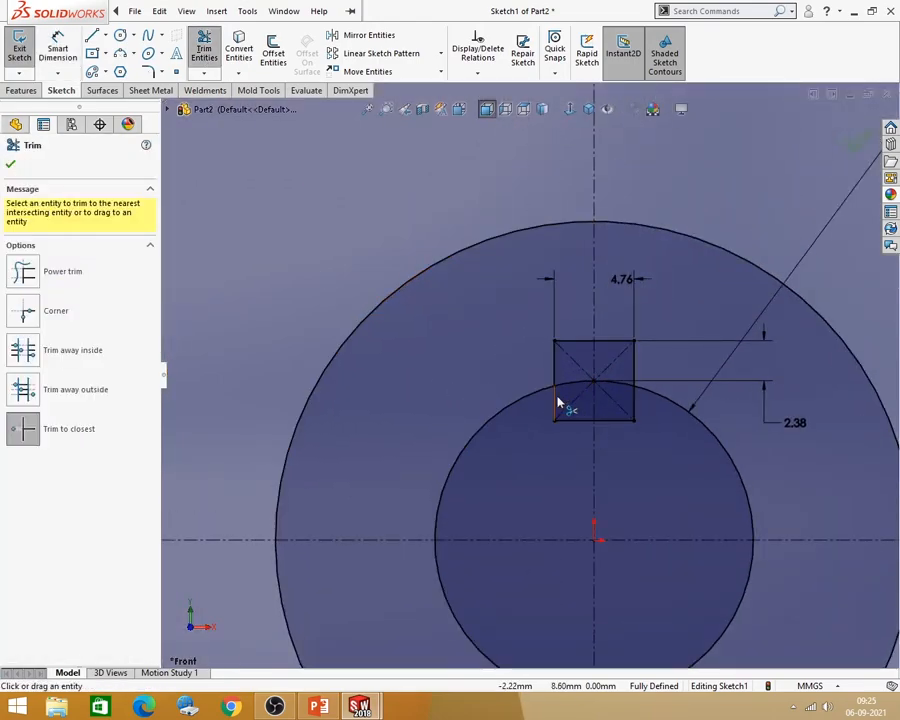
click(566, 421)
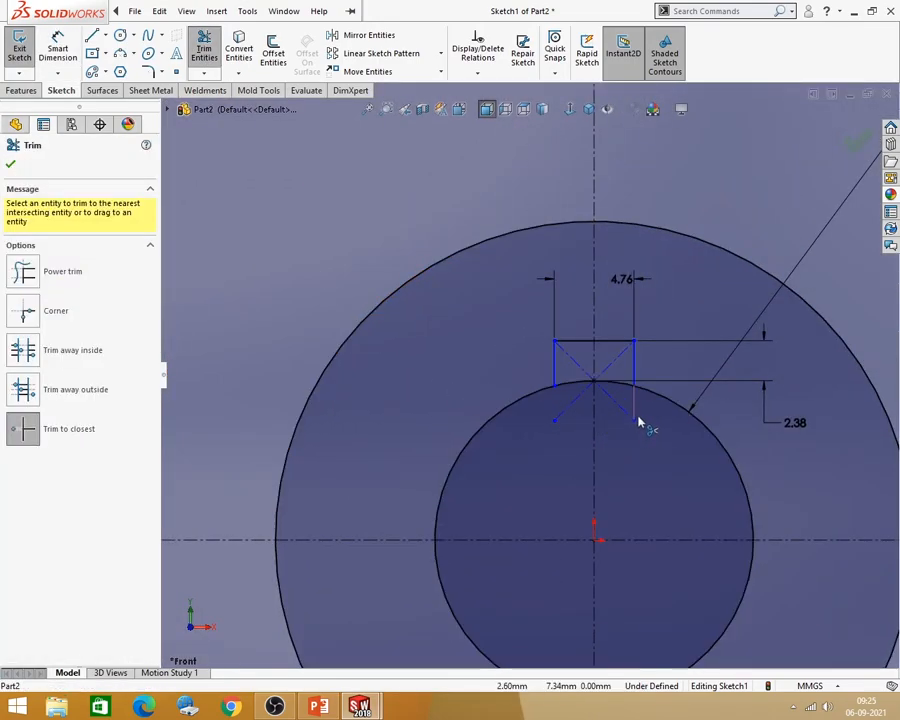
click(623, 387)
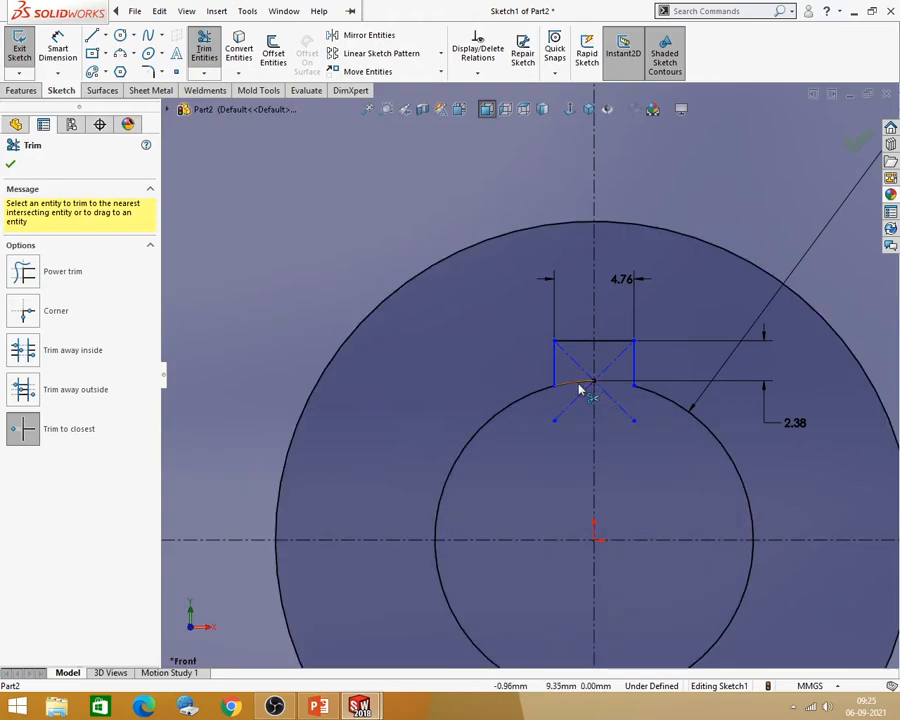
scroll(460, 374, down, 10)
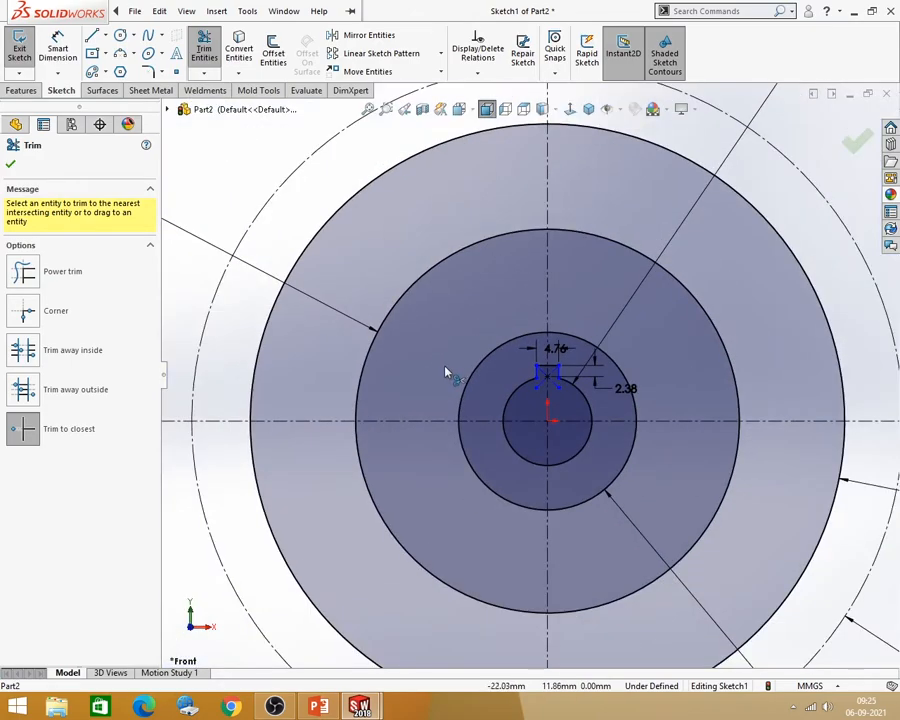
key(Escape)
Step: Check the PowerPoint drawing and convert the 82 mm circle to construction geometry
scroll(637, 356, up, 5)
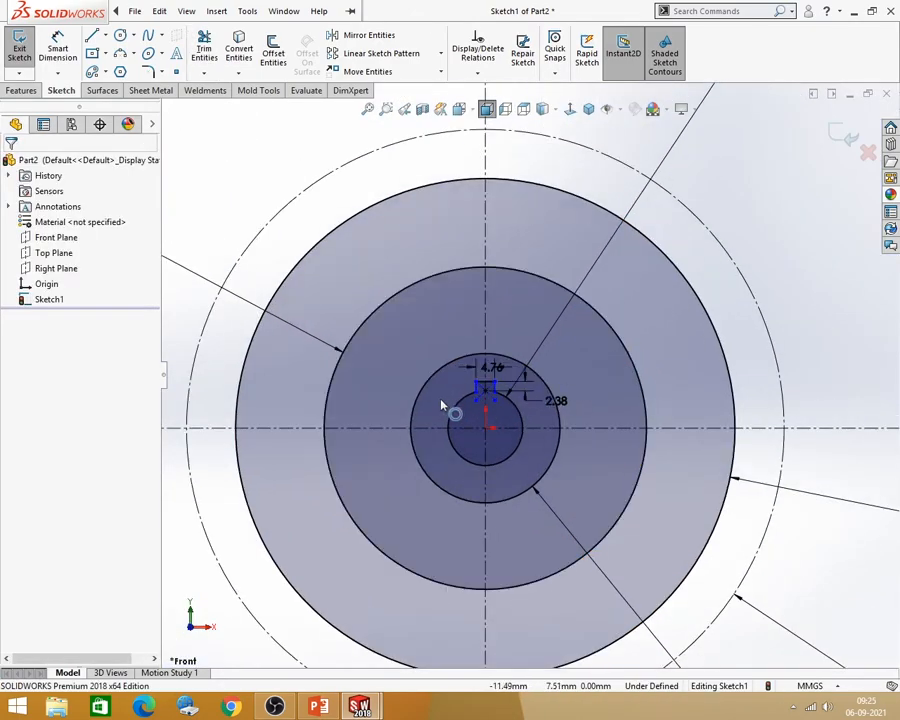
scroll(442, 406, down, 7)
click(322, 708)
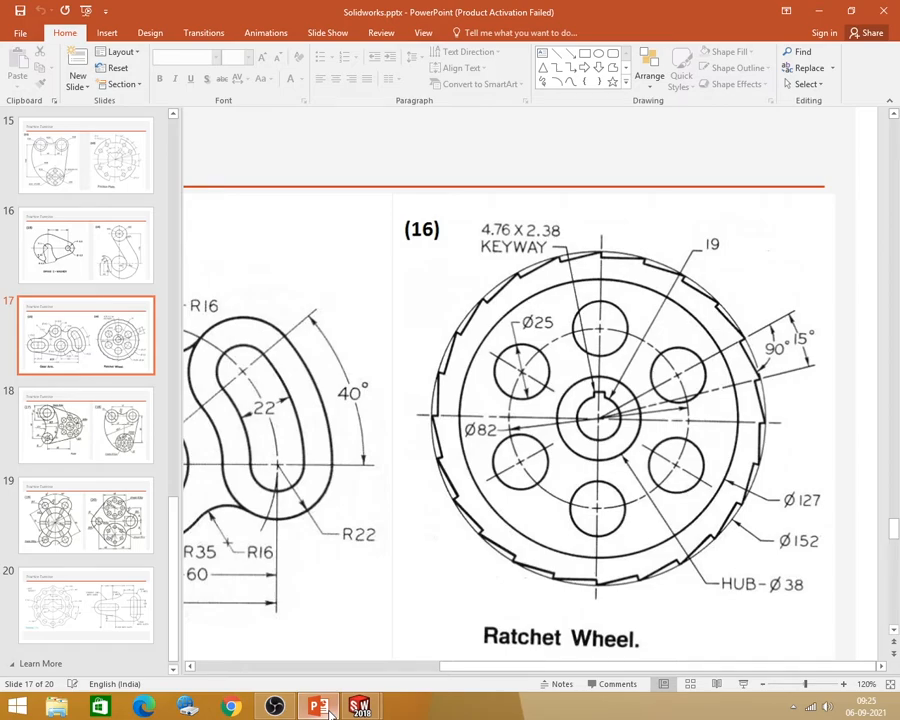
click(360, 707)
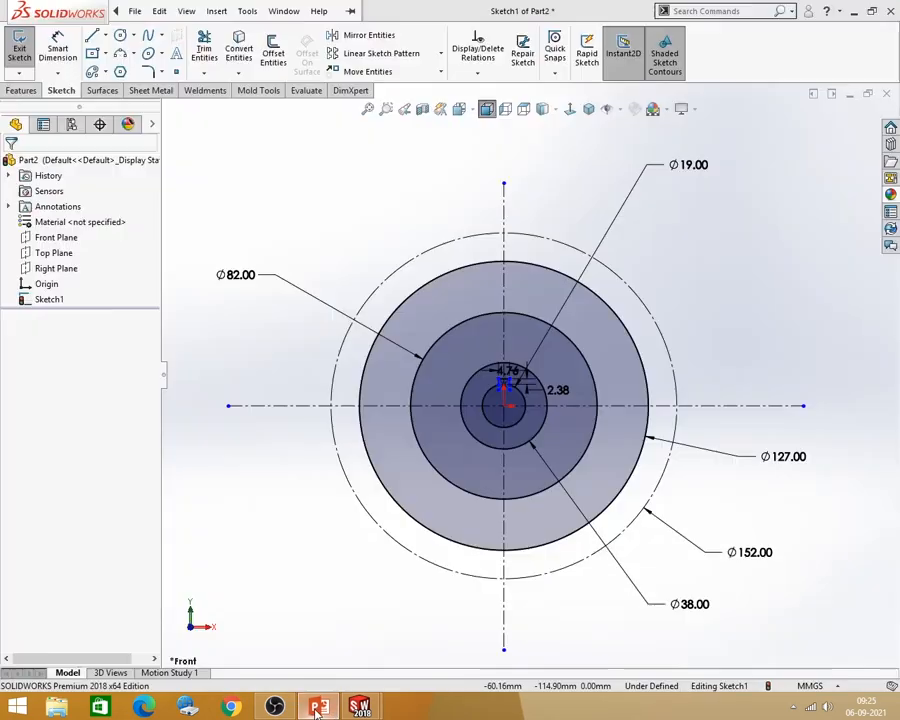
click(471, 321)
click(528, 271)
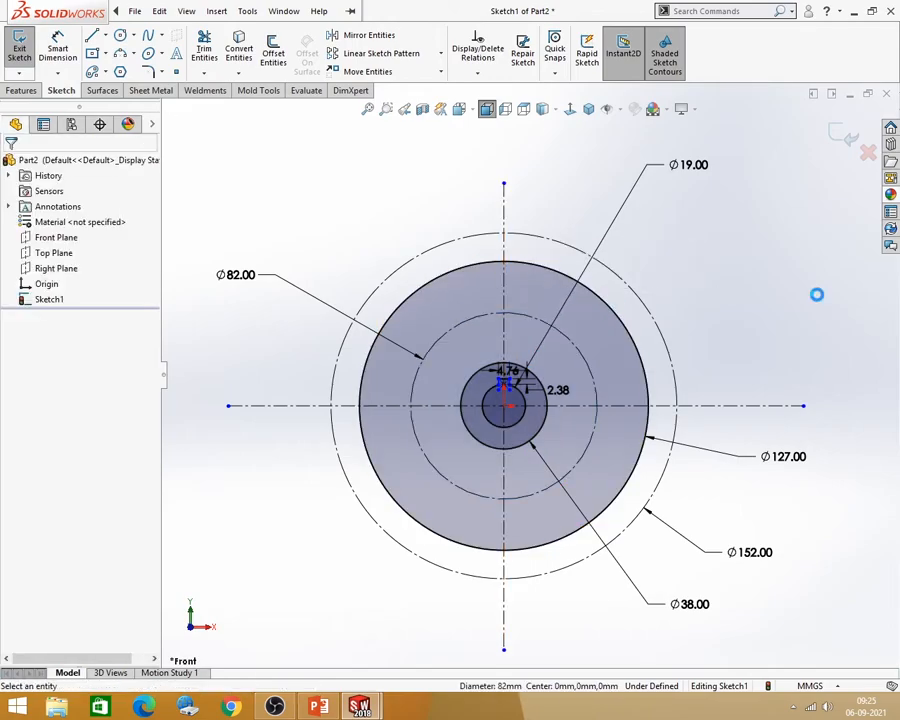
Step: Sketch a circle about 21 mm in diameter, centred where the 82 mm construction circle crosses the upper vertical centerline
click(120, 35)
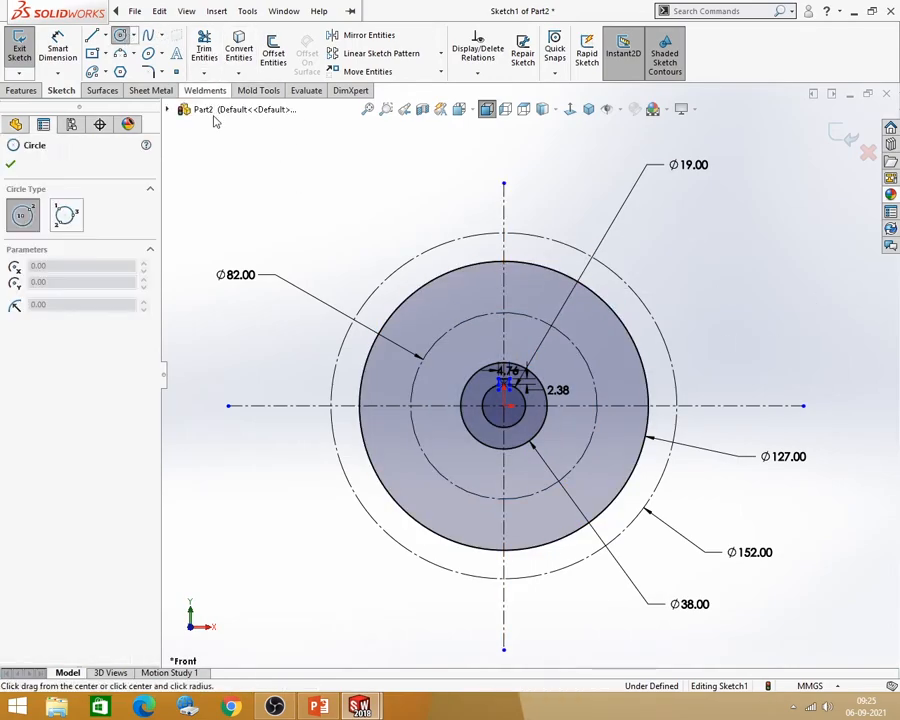
click(503, 312)
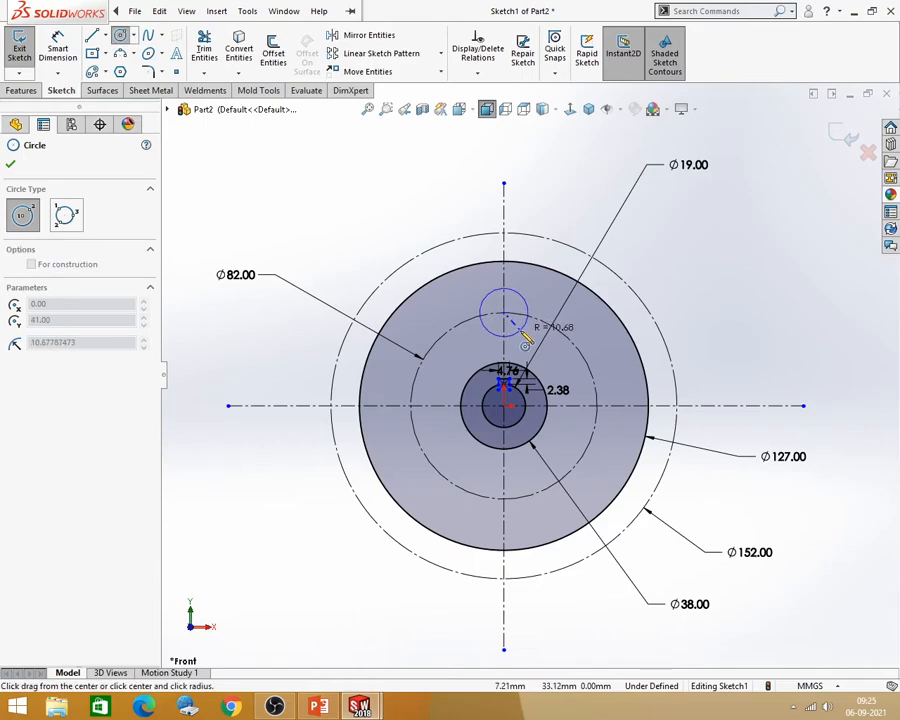
click(522, 327)
Step: Look up the hole size in the PowerPoint drawing and dimension the circle on the 82 mm construction circle at 25 mm diameter
click(318, 707)
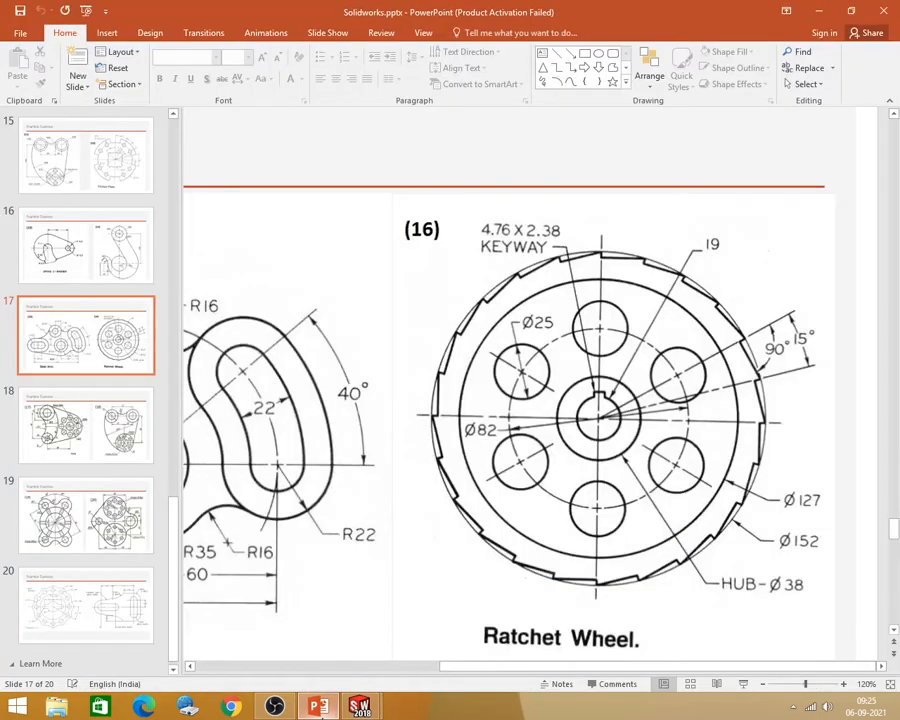
key(alt+Tab)
click(57, 50)
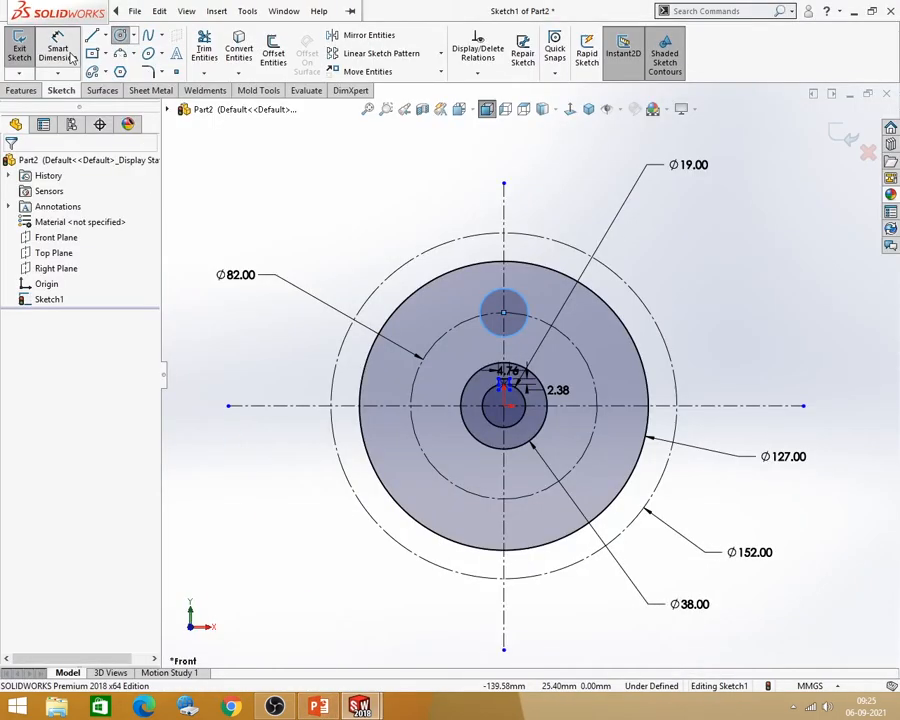
click(521, 299)
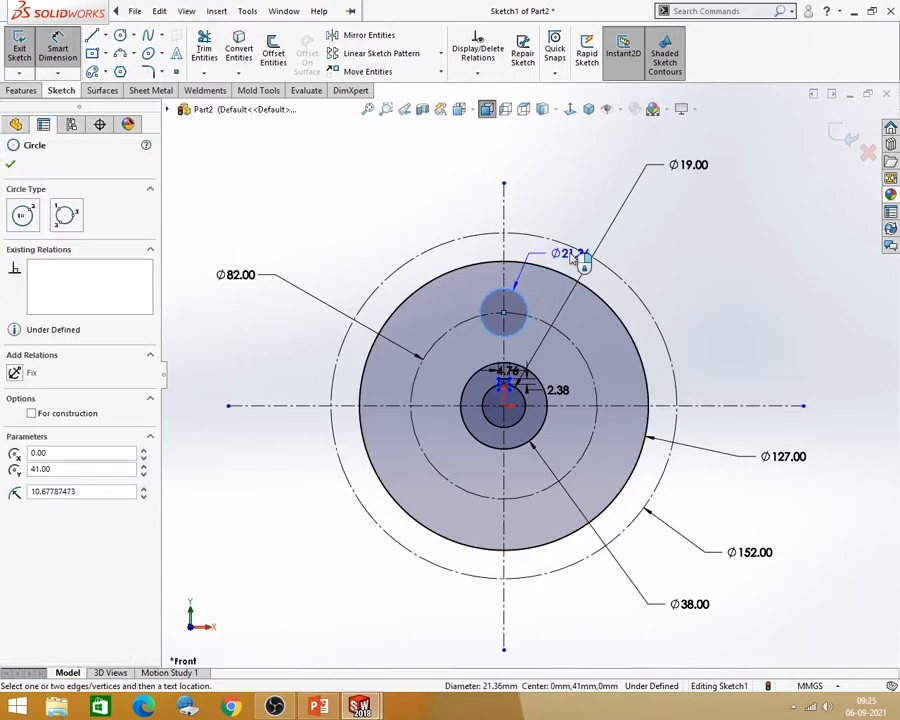
click(589, 214)
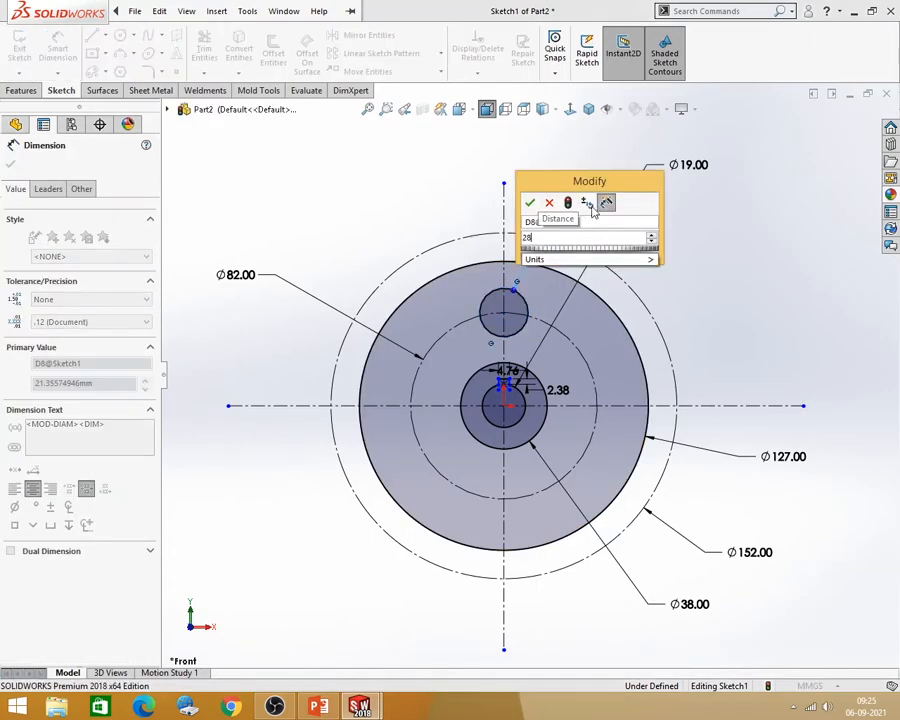
key(Return)
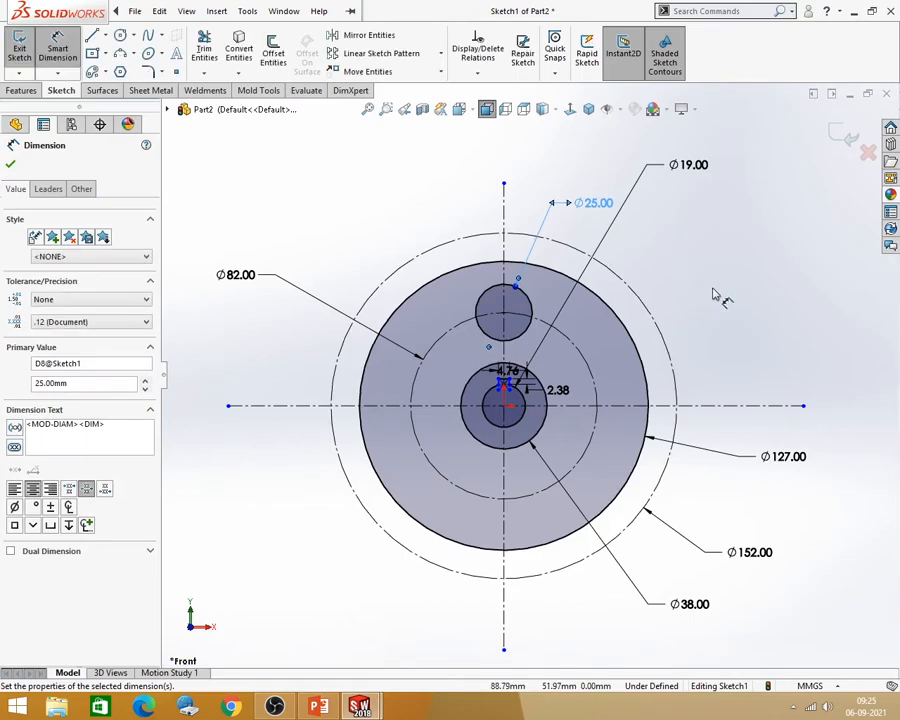
Step: Consult the PowerPoint drawing and sketch a construction line about 100 mm long from the origin, slightly clockwise of the vertical centerline
click(320, 708)
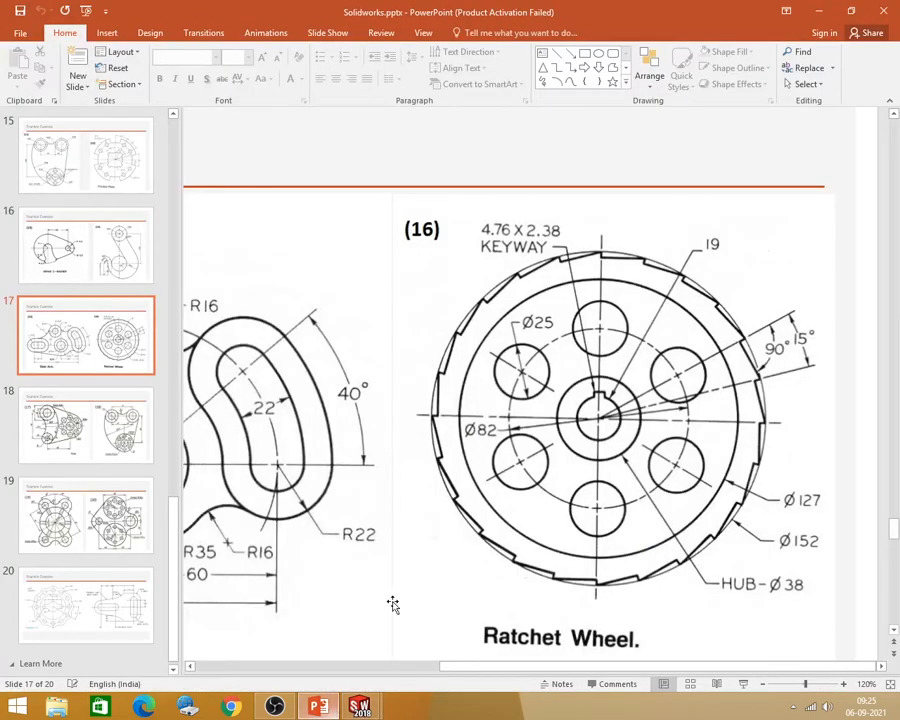
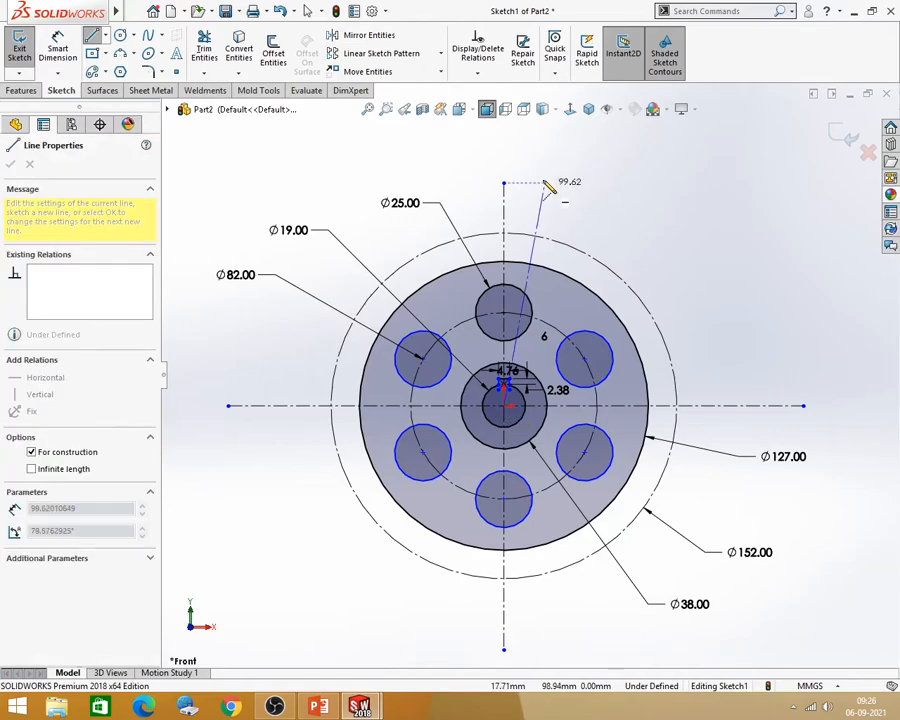
click(539, 184)
key(Escape)
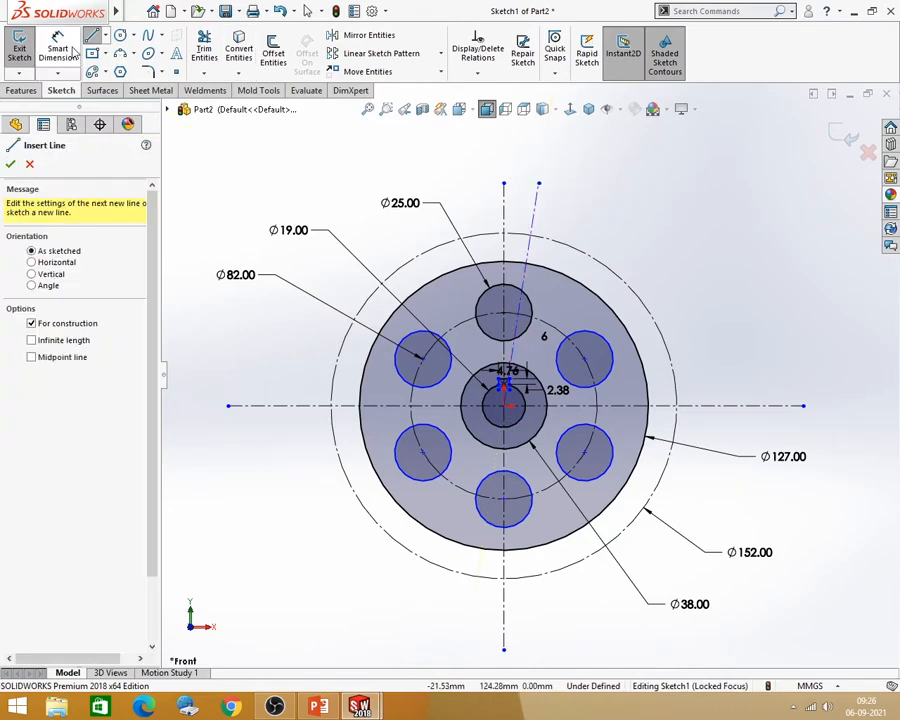
Step: Dimension the angle between the vertical centerline and the inclined construction line at 15 degrees
key(d)
click(504, 205)
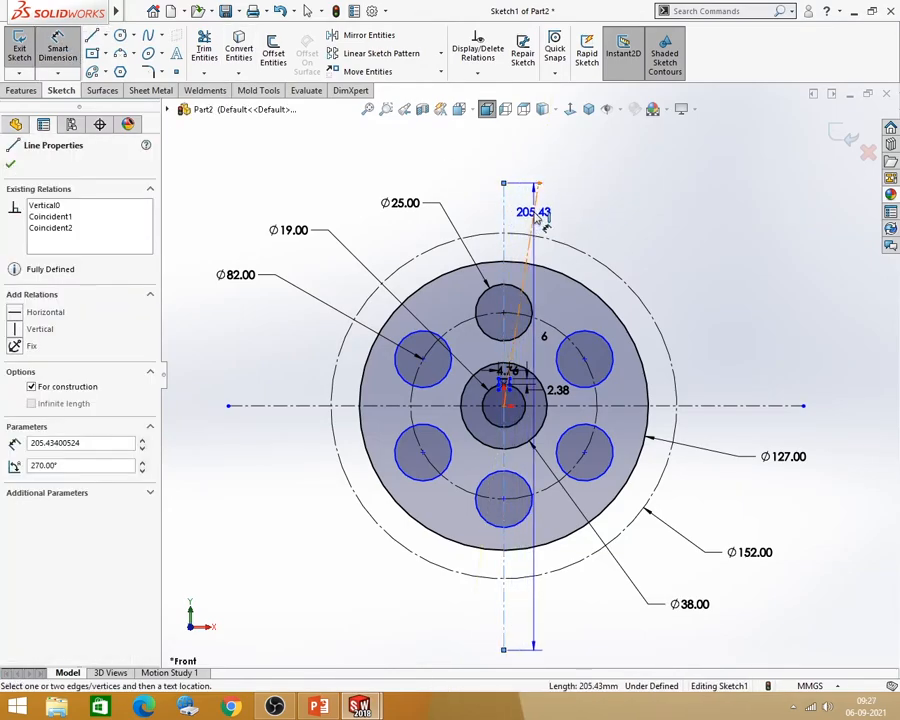
click(536, 205)
click(535, 158)
text(15)
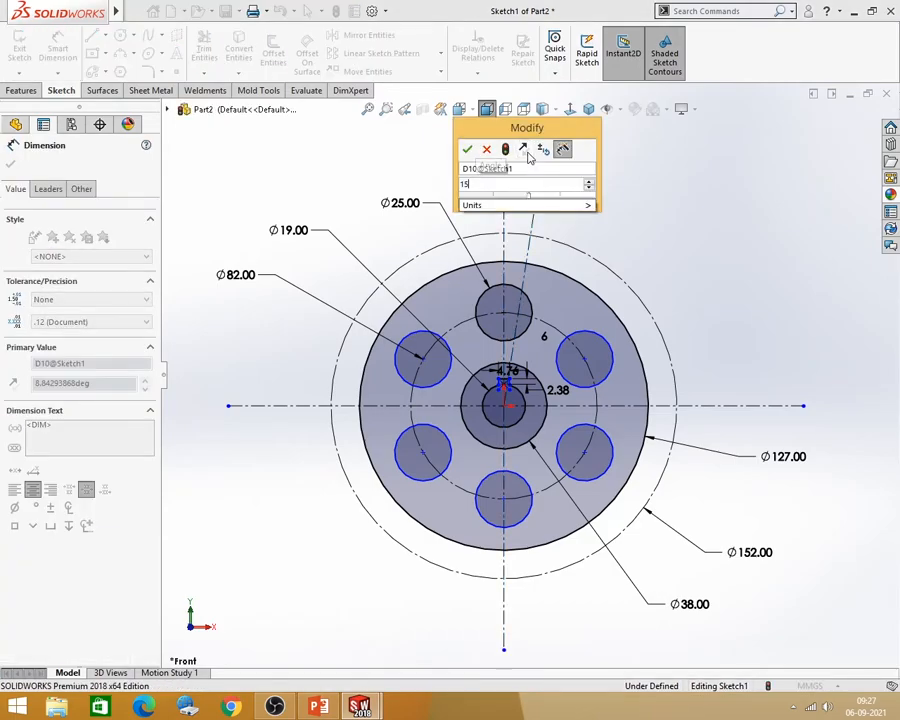
key(Return)
key(Escape)
Step: Check the tooth in PowerPoint, then sketch it from the 15° line: horizontally about 19.7 mm to the vertical centerline, then about 2.6 mm up to the 152 mm circle
click(318, 706)
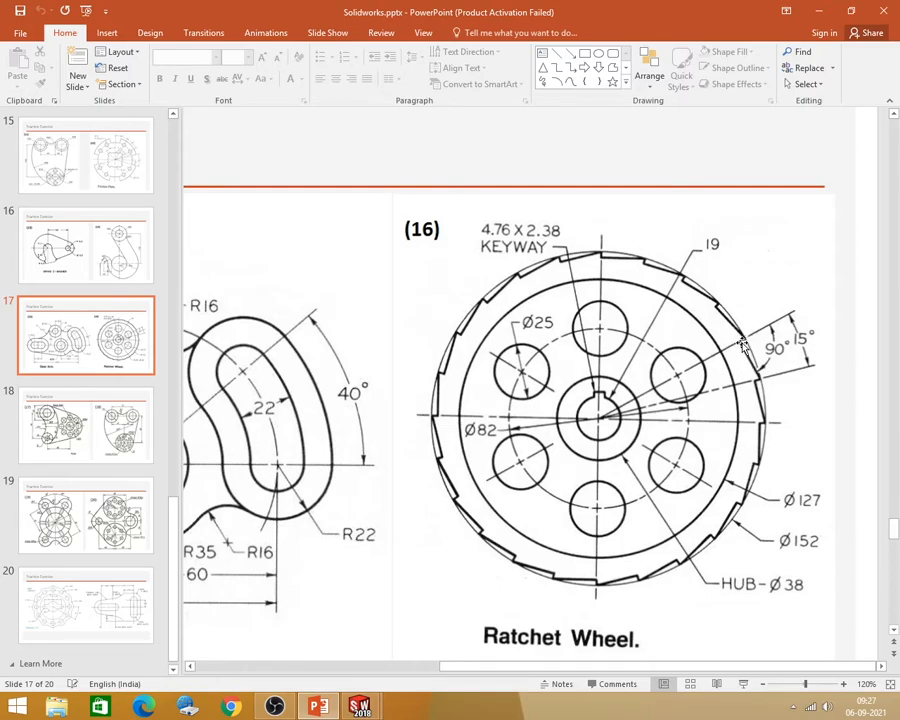
click(818, 10)
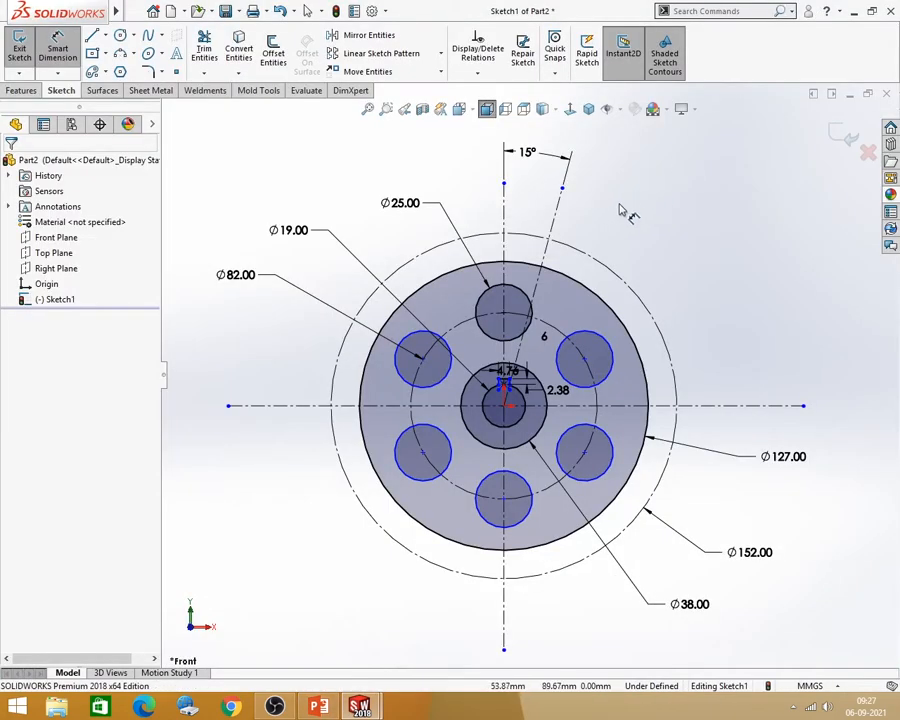
scroll(518, 257, down, 5)
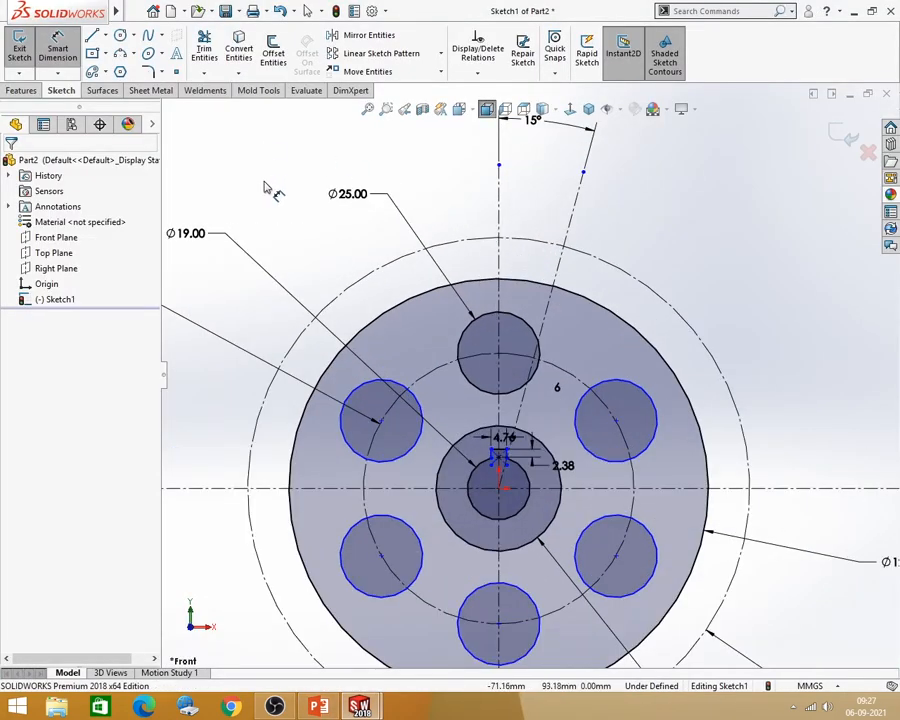
key(s)
click(298, 191)
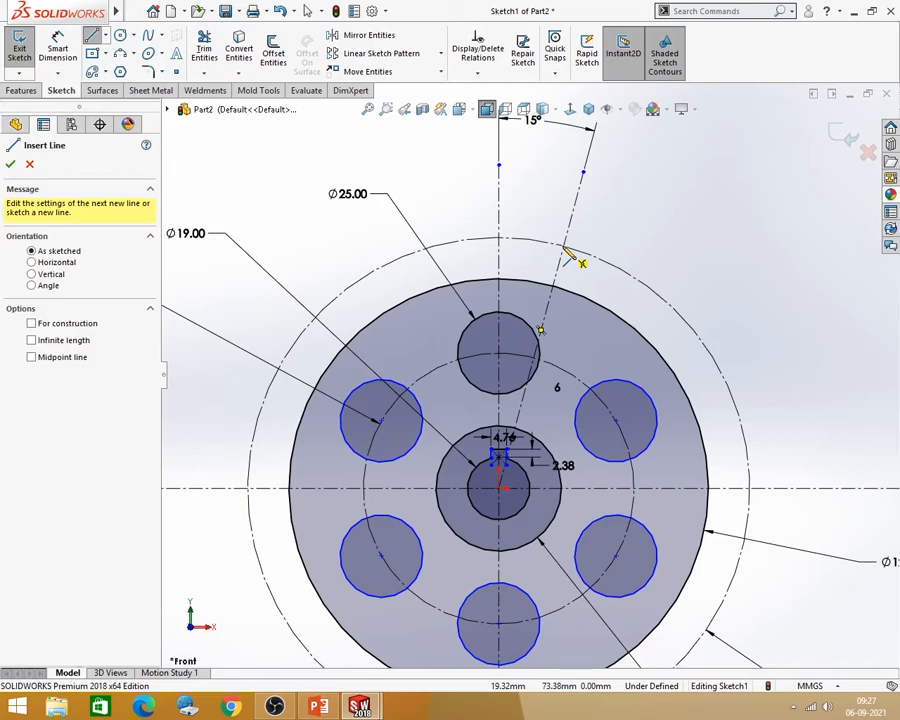
click(564, 247)
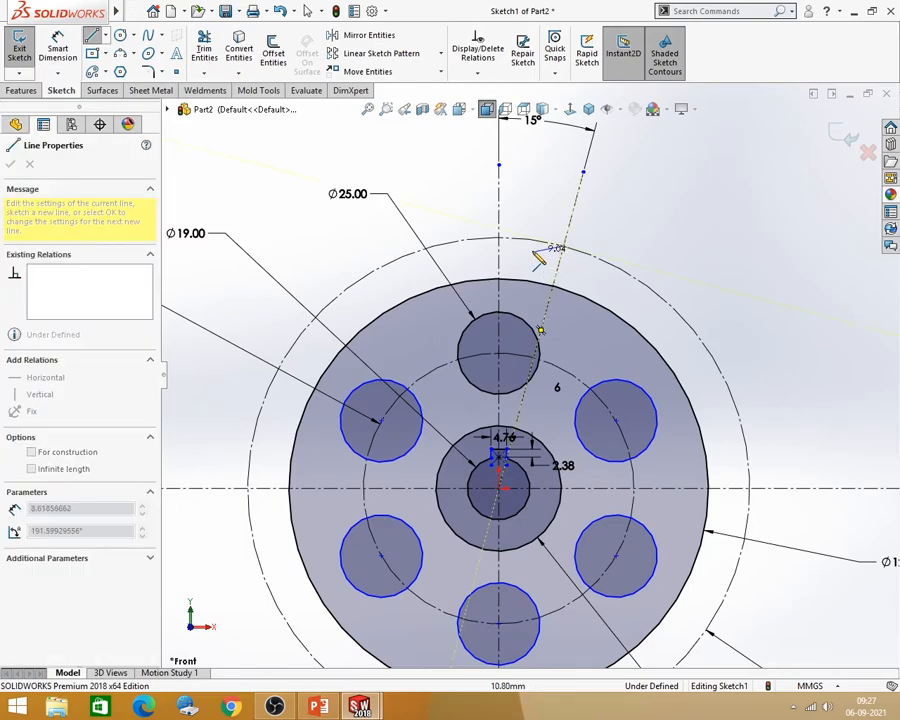
click(499, 247)
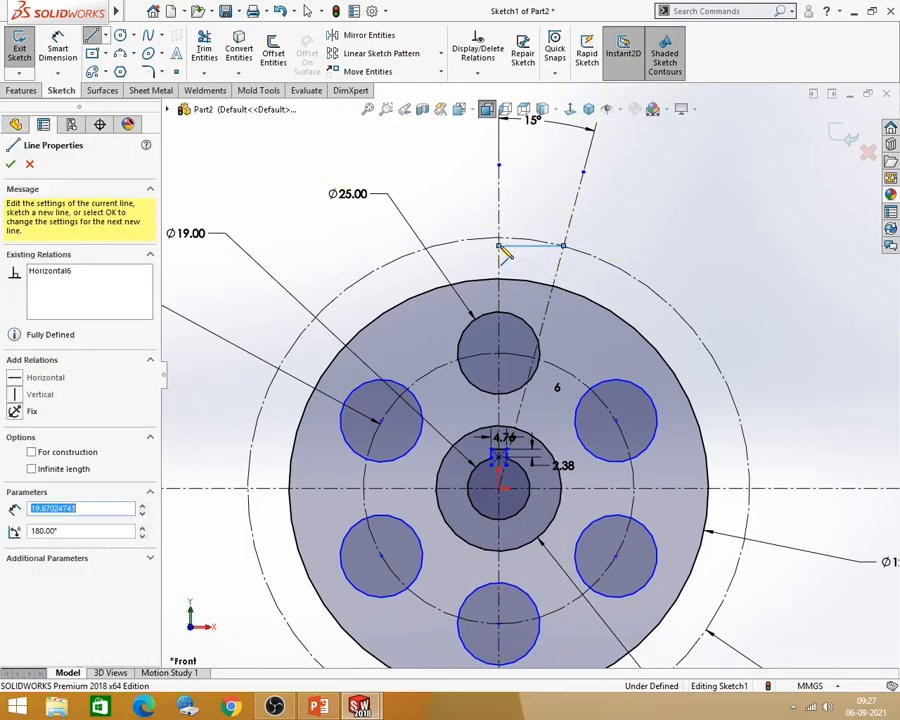
scroll(495, 225, down, 6)
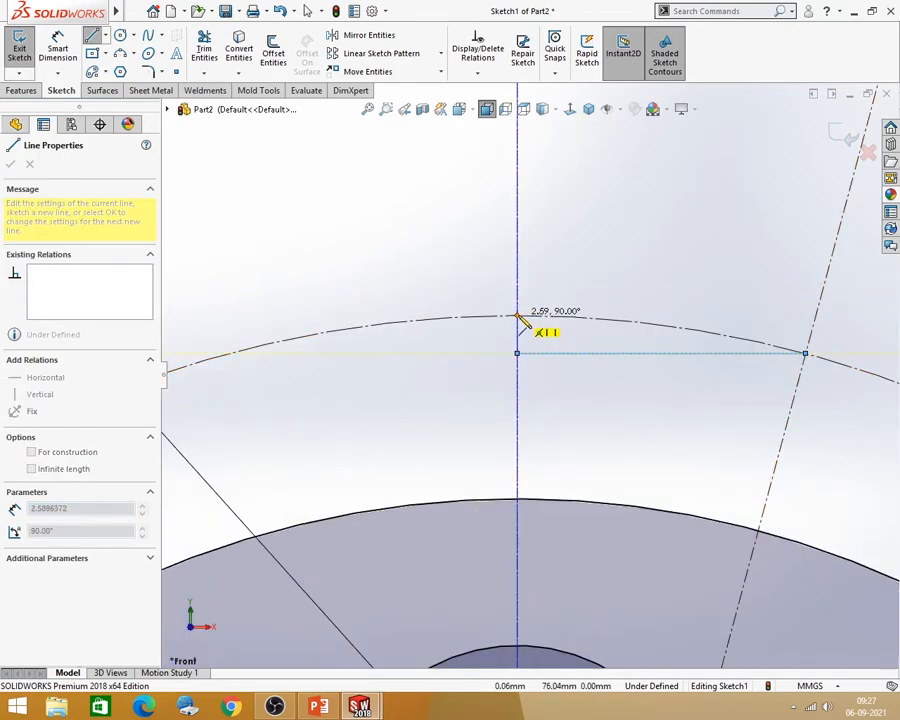
click(517, 316)
key(Escape)
key(Escape)
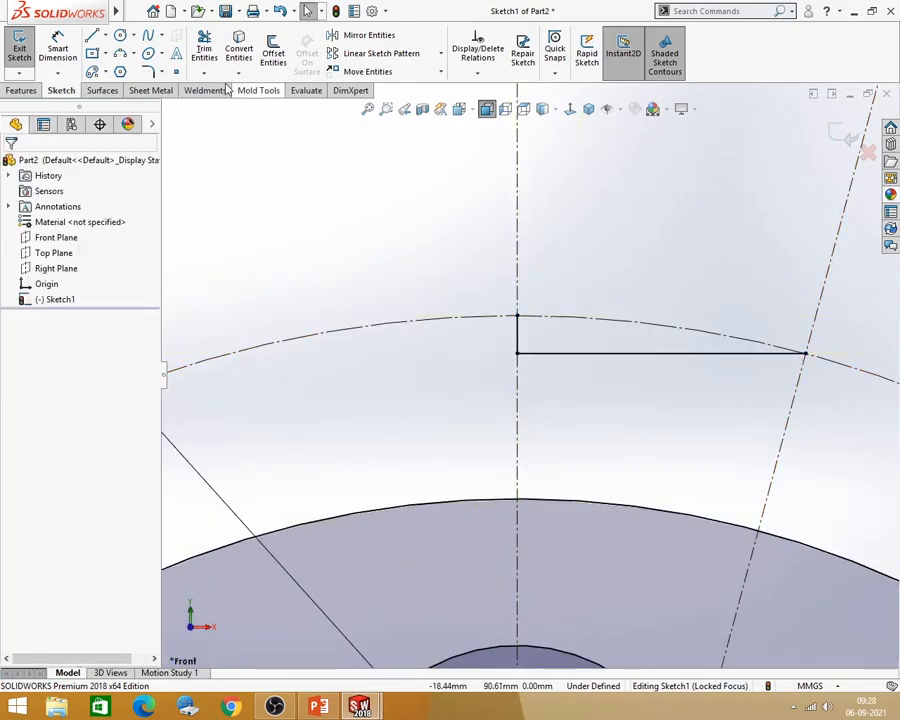
Step: Try to add an angle dimension between the tooth's vertical and horizontal lines
click(57, 50)
click(517, 330)
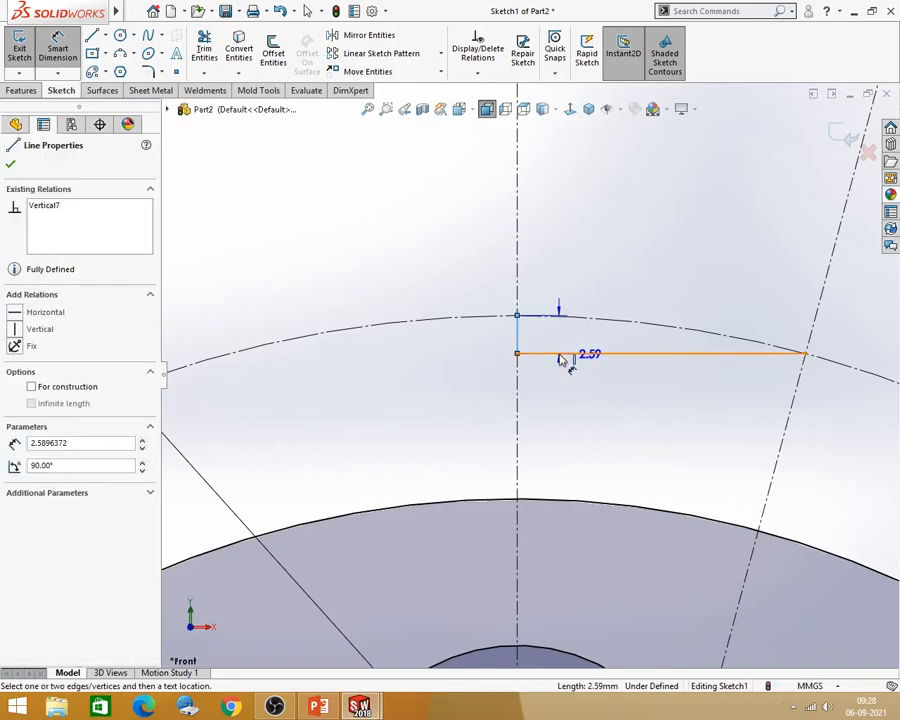
click(566, 353)
click(613, 278)
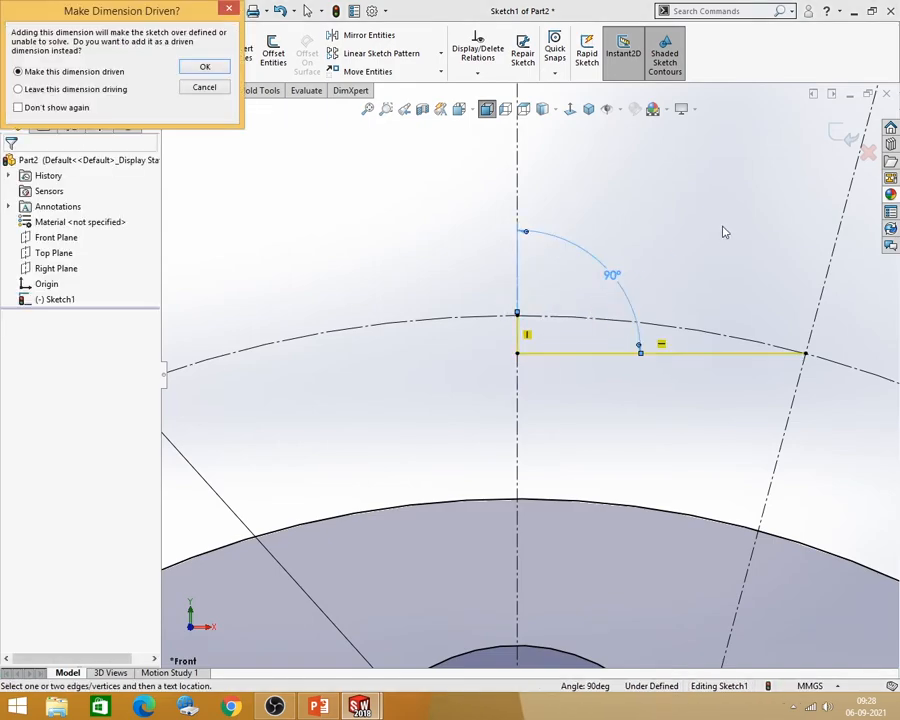
key(Escape)
scroll(568, 284, up, 3)
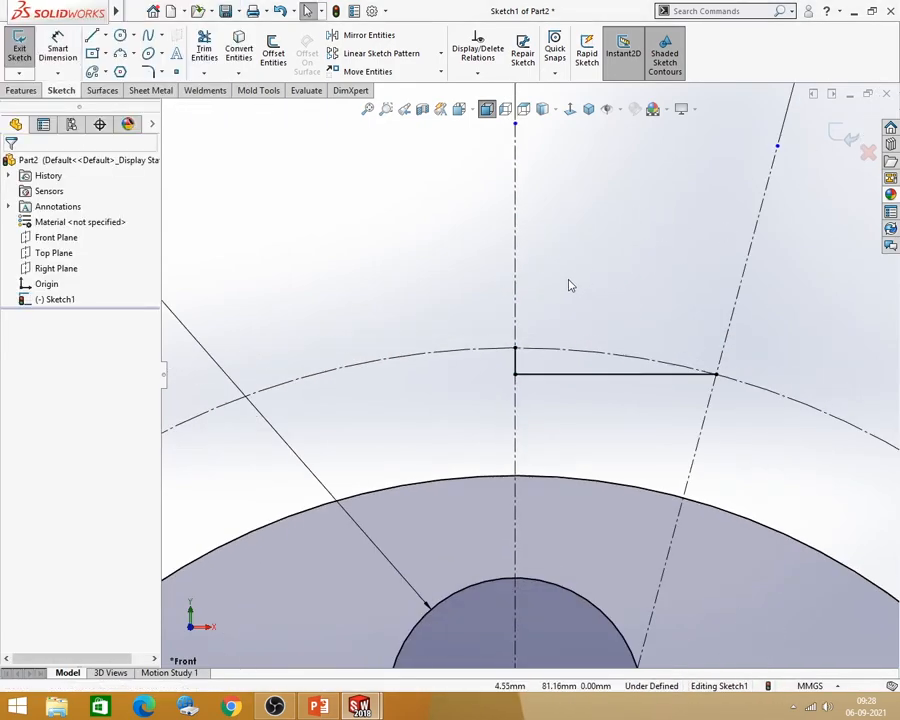
scroll(552, 393, up, 3)
scroll(516, 385, down, 2)
scroll(516, 385, up, 2)
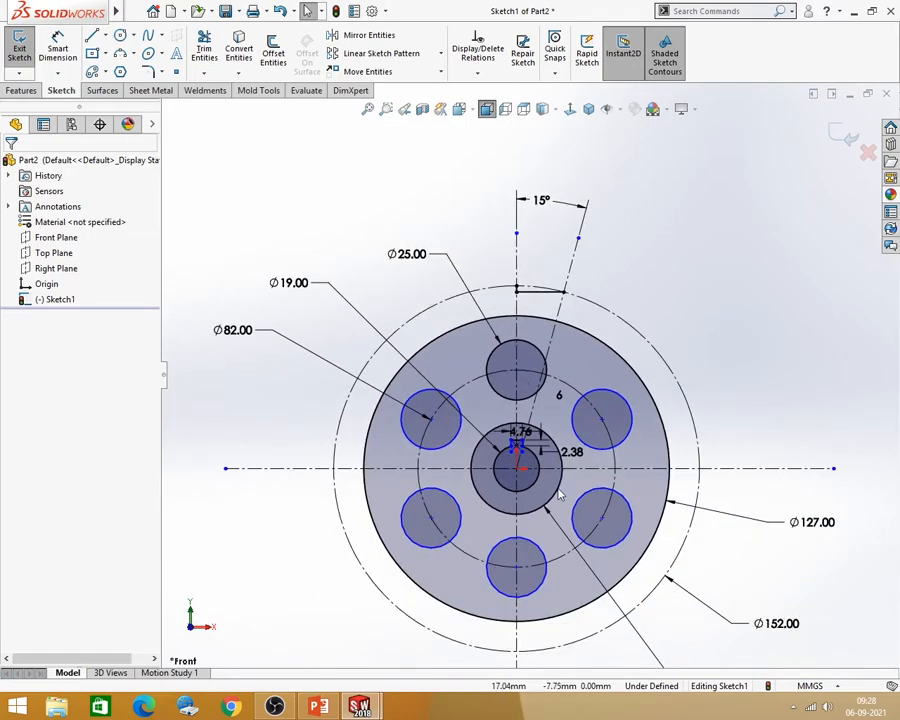
Step: Check the Ratchet Wheel drawing in PowerPoint, then circular-pattern the two tooth lines around the origin in SolidWorks with 24 equally spaced instances over 360 degrees
scroll(538, 453, down, 1)
click(318, 707)
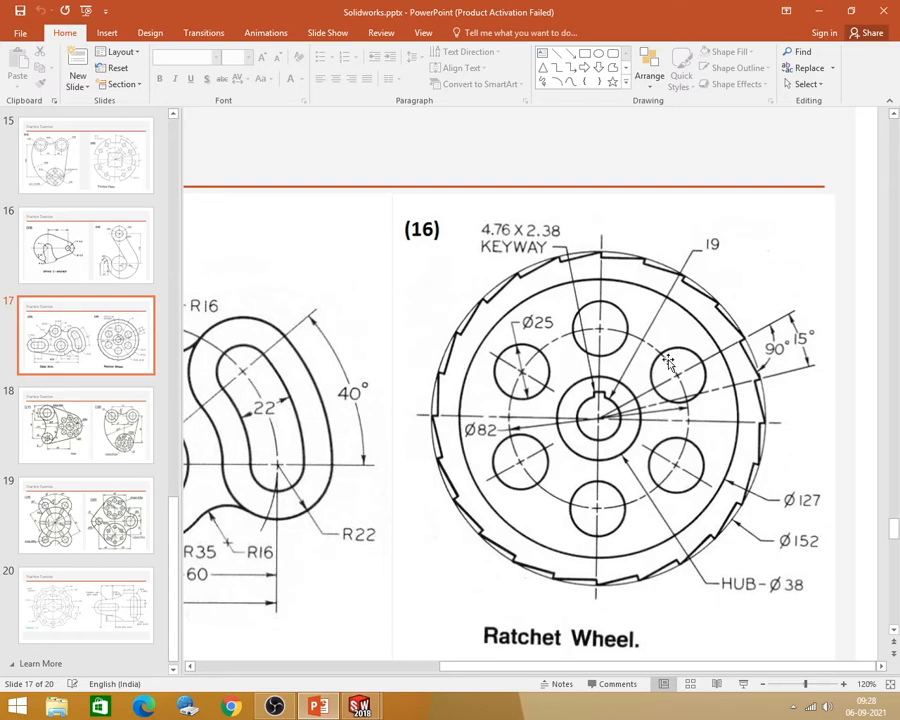
click(817, 10)
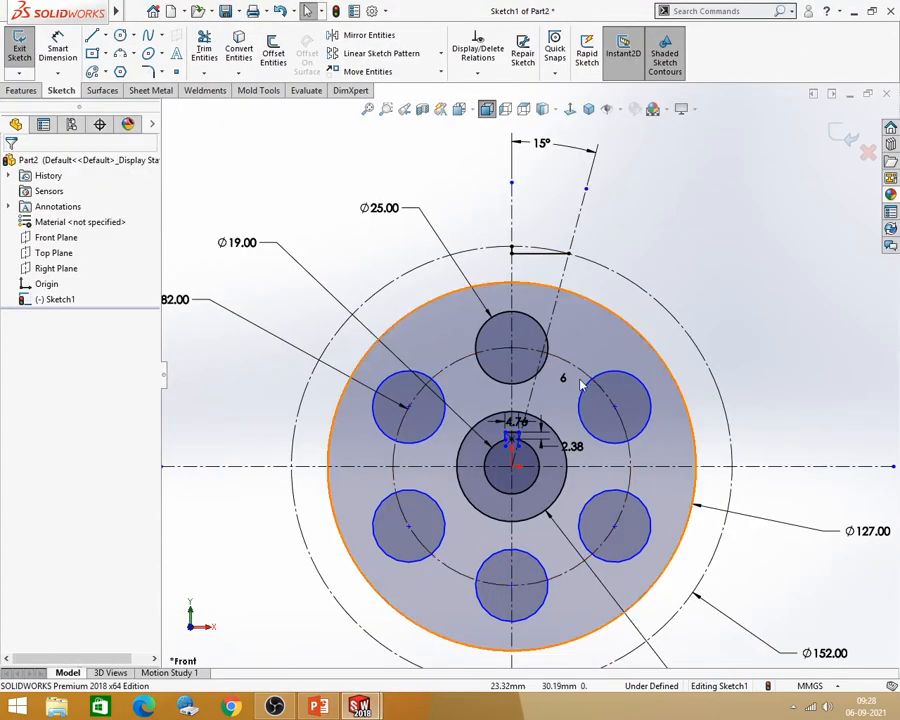
scroll(582, 340, down, 1)
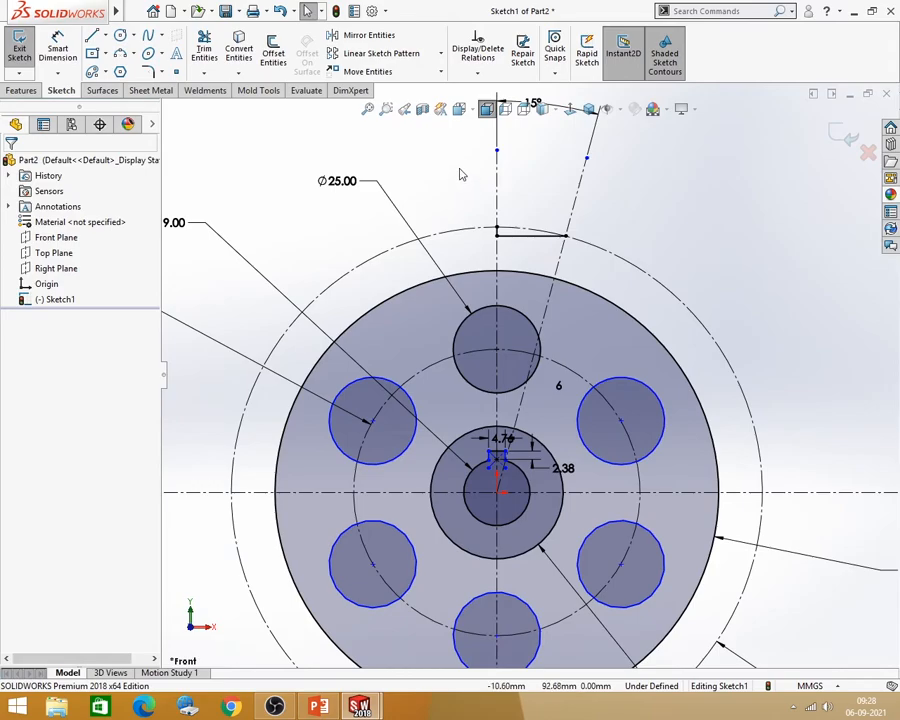
scroll(464, 192, up, 1)
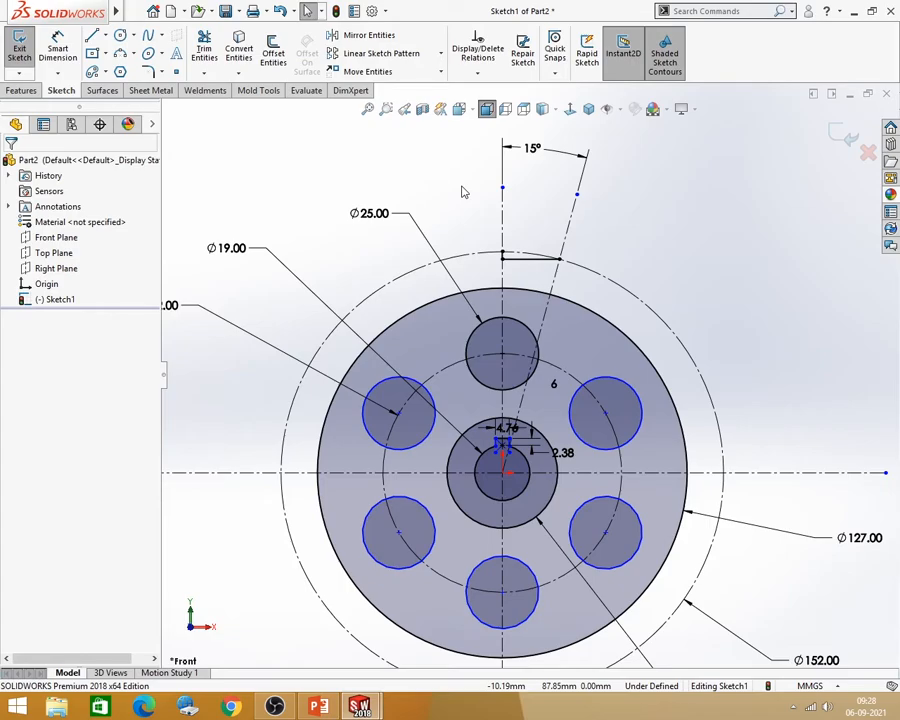
drag(485, 236, 583, 278)
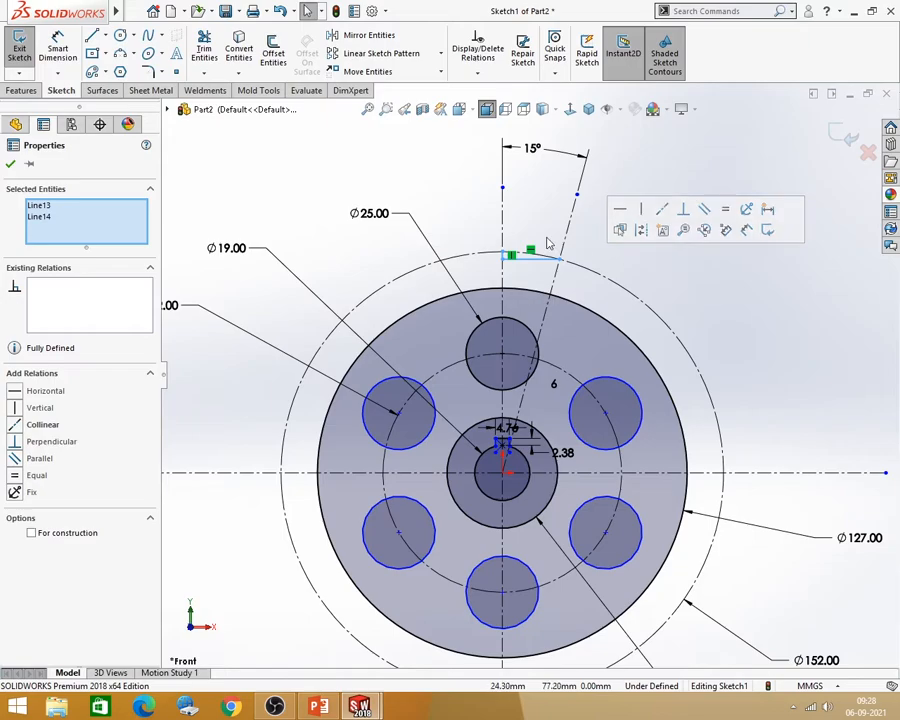
click(441, 54)
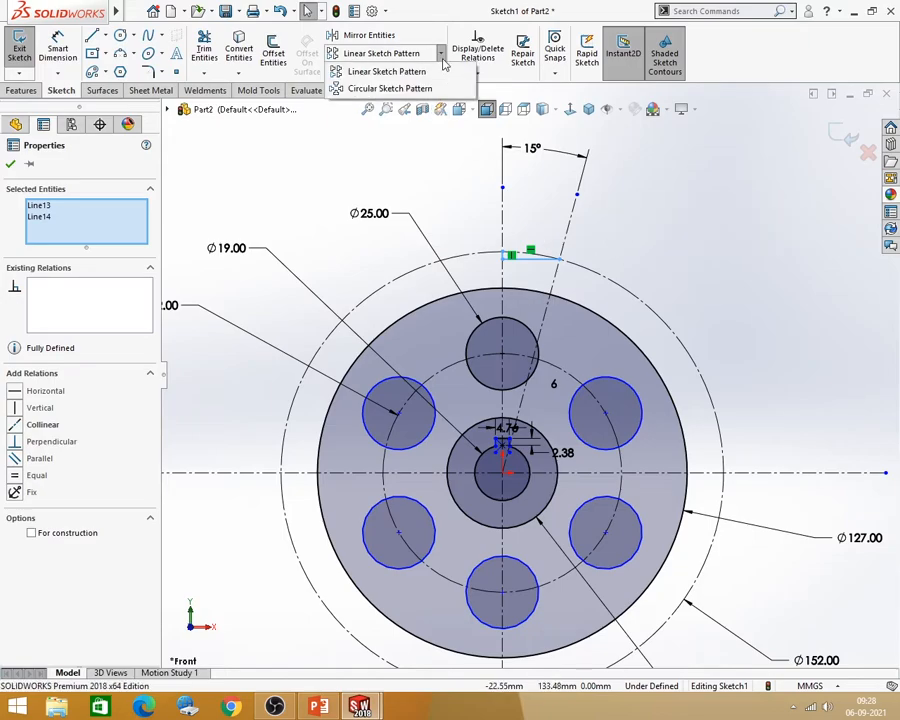
click(372, 89)
scroll(326, 176, up, 2)
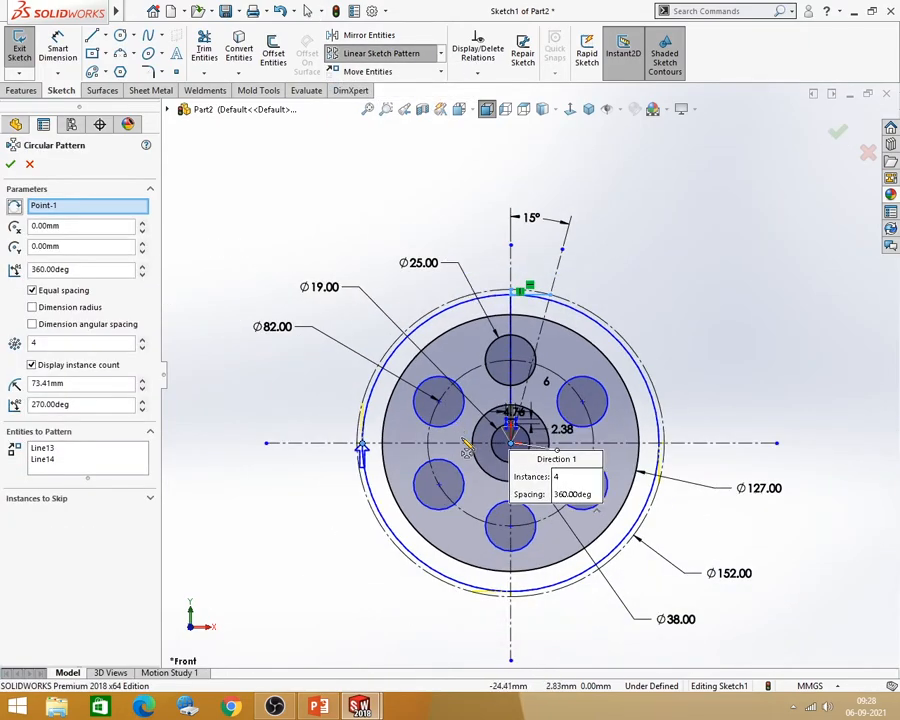
scroll(461, 438, down, 2)
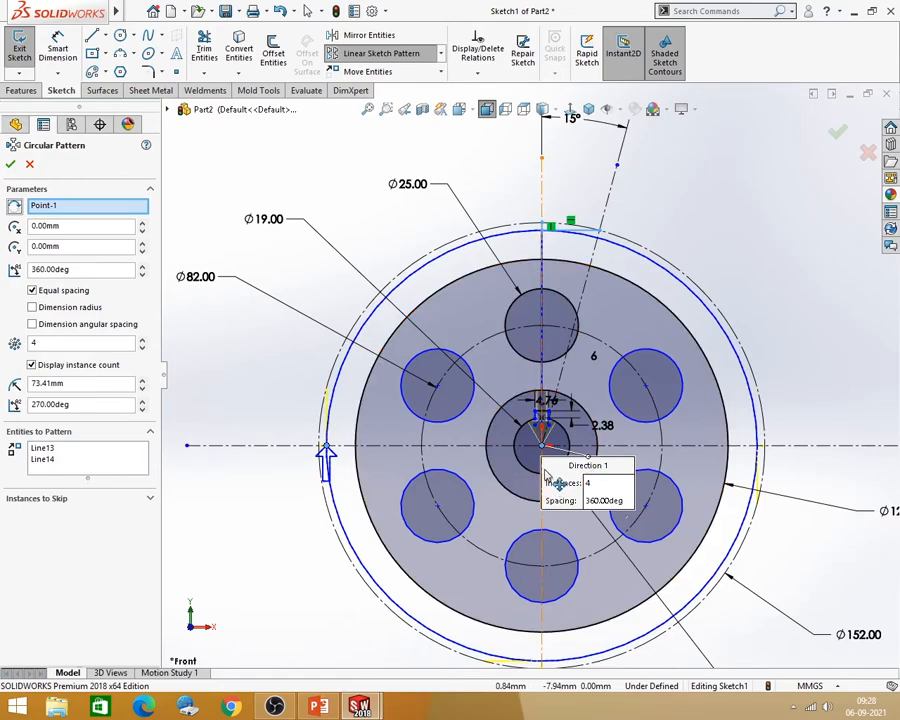
drag(545, 468, 787, 232)
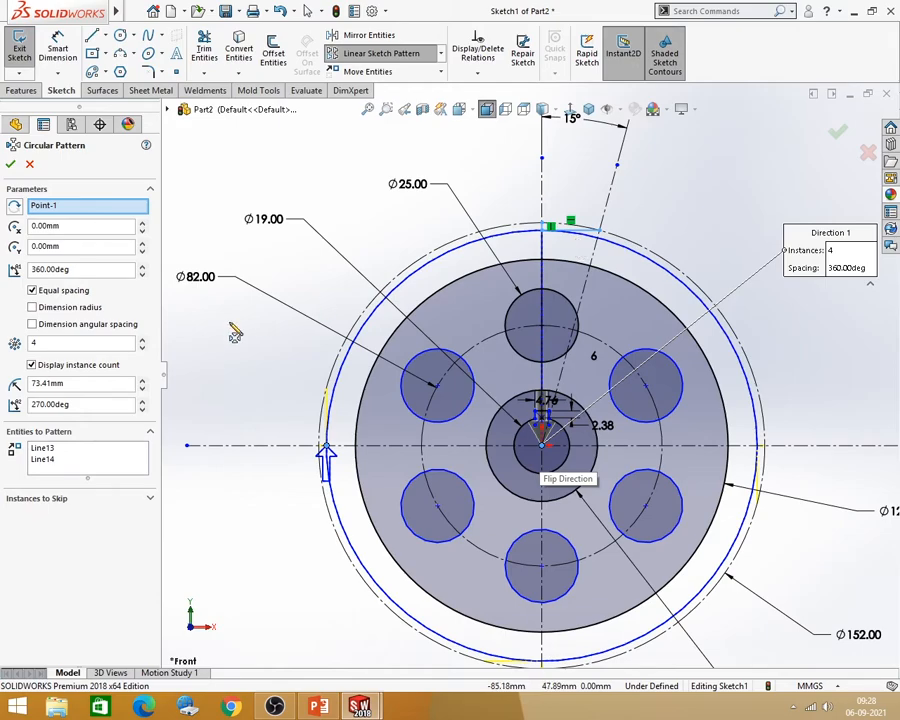
click(52, 341)
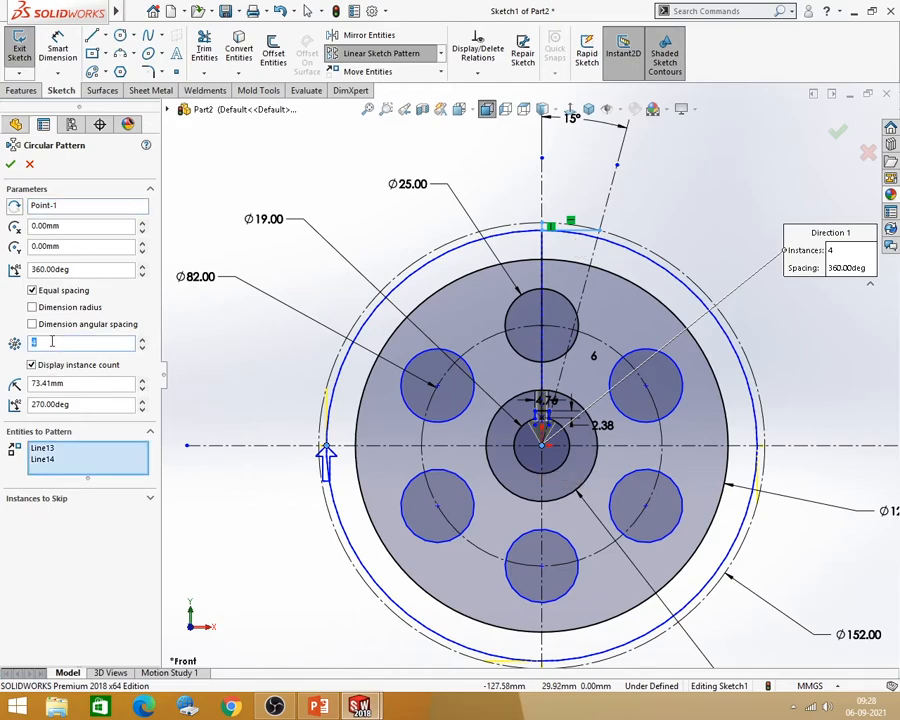
click(10, 163)
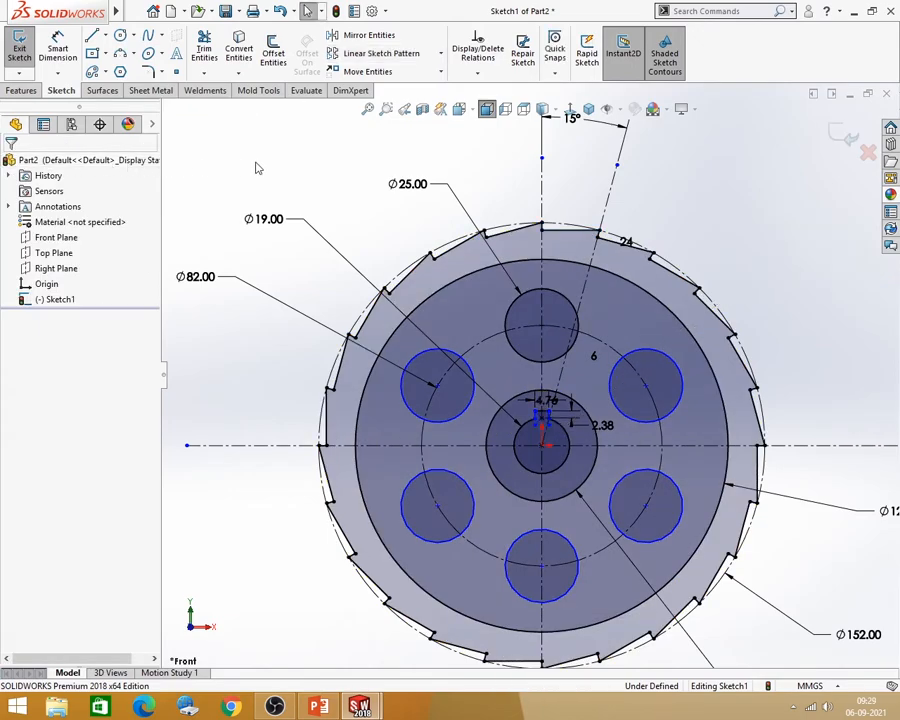
Step: Exit the ratchet wheel sketch, keeping its geometry
scroll(532, 381, up, 1)
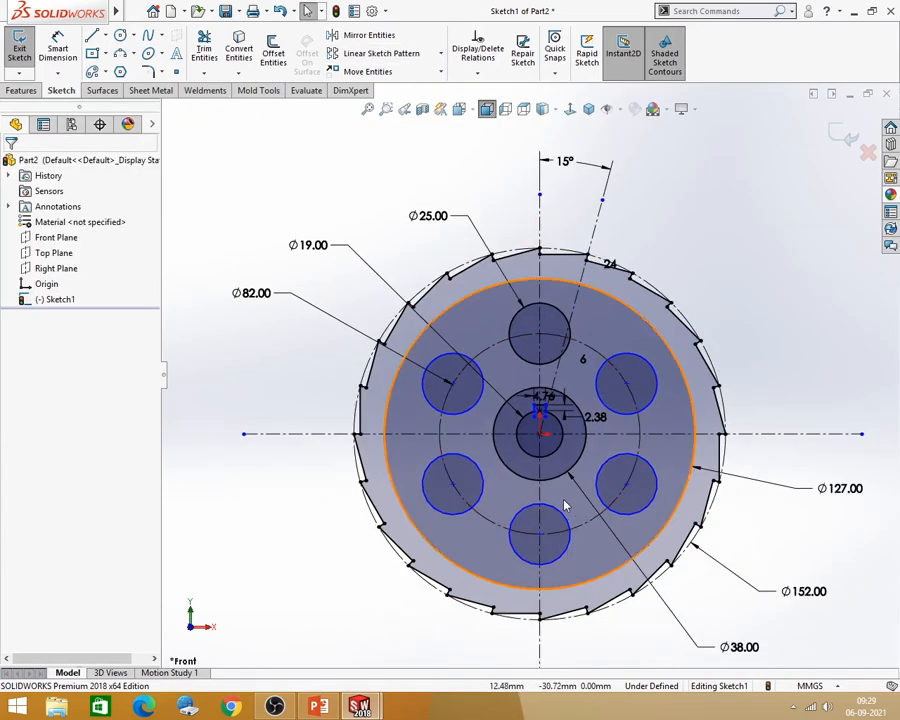
scroll(563, 504, down, 1)
scroll(562, 485, down, 1)
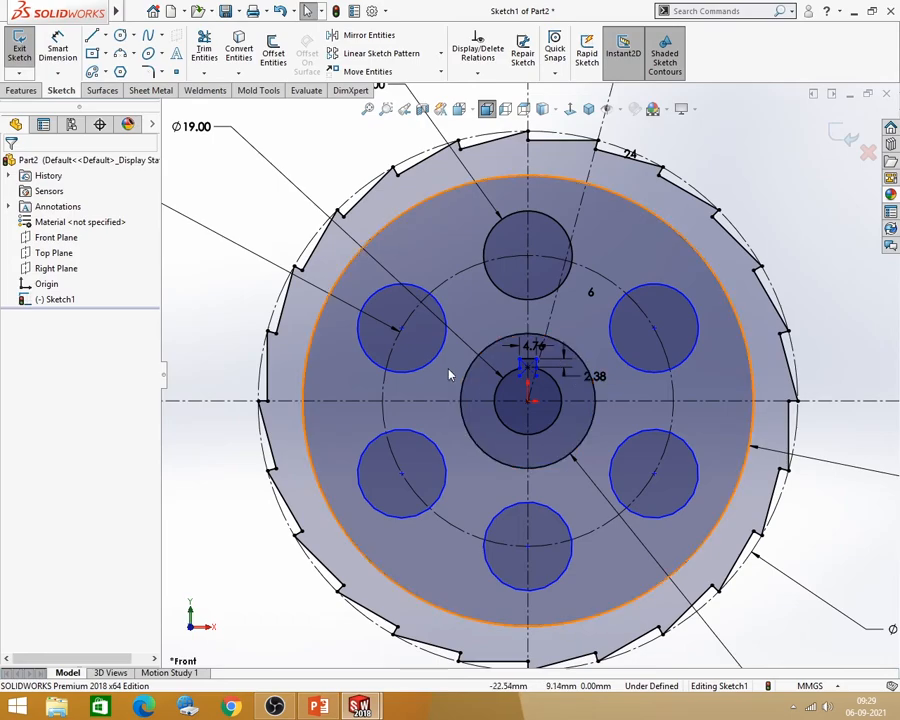
scroll(449, 374, up, 1)
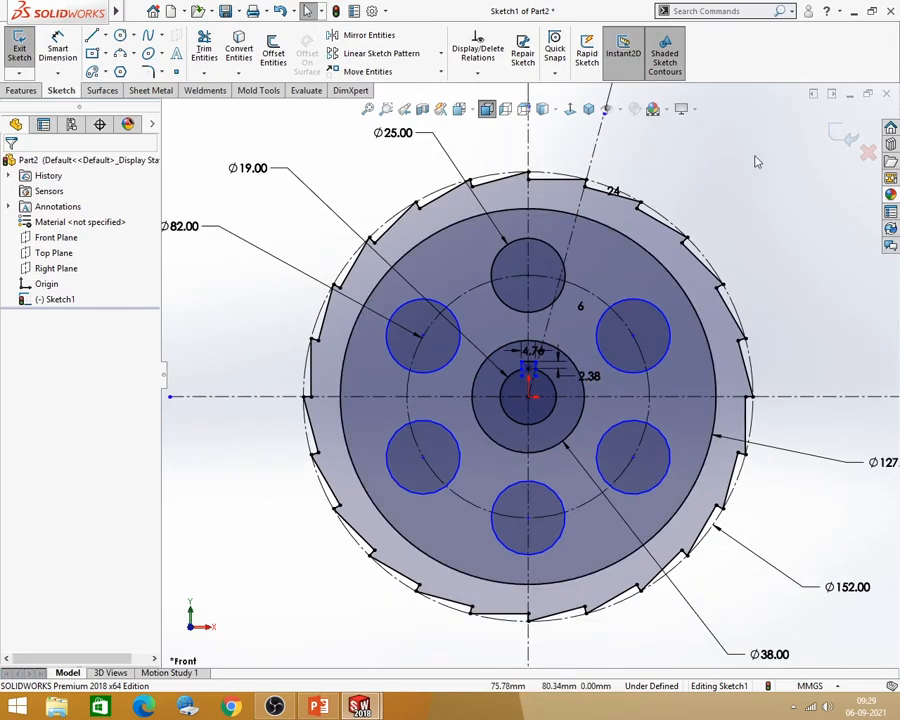
click(836, 138)
mouse_move(774, 202)
middle_down()
mouse_move(740, 206)
mouse_move(755, 225)
middle_up()
click(755, 225)
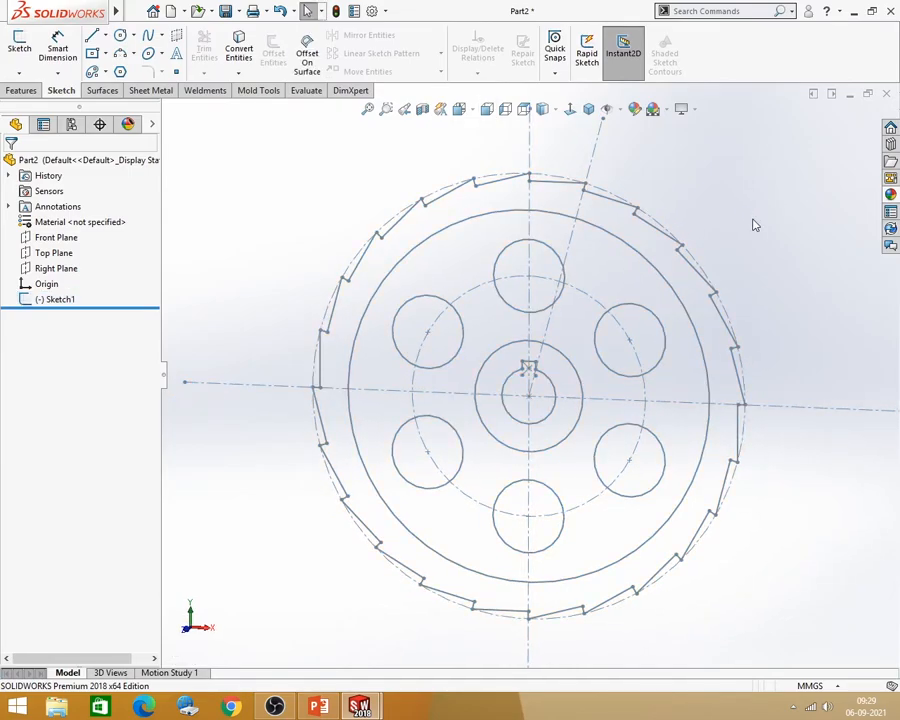
Step: Extrude the toothed rim, the six-hole web and the hub ring around the keyed bore as a blind boss 5 mm deep
click(21, 90)
click(25, 46)
click(533, 400)
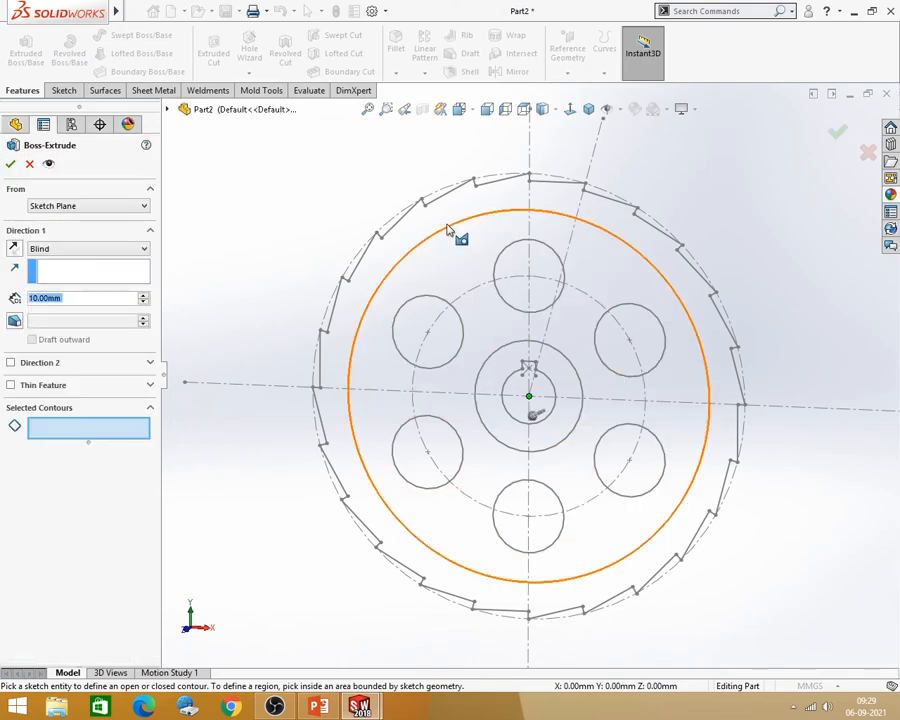
click(458, 226)
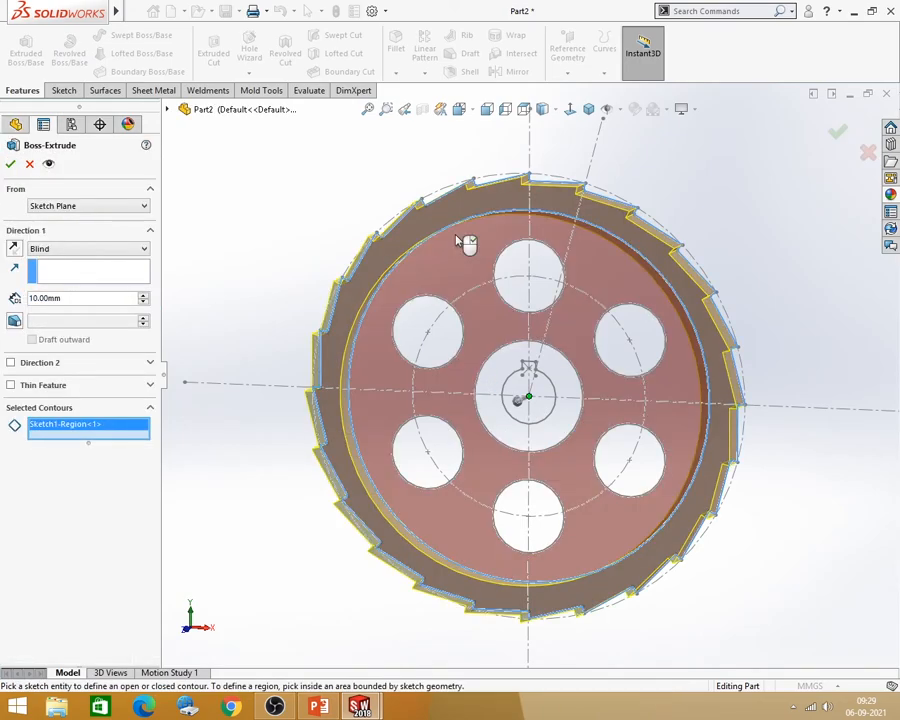
click(458, 236)
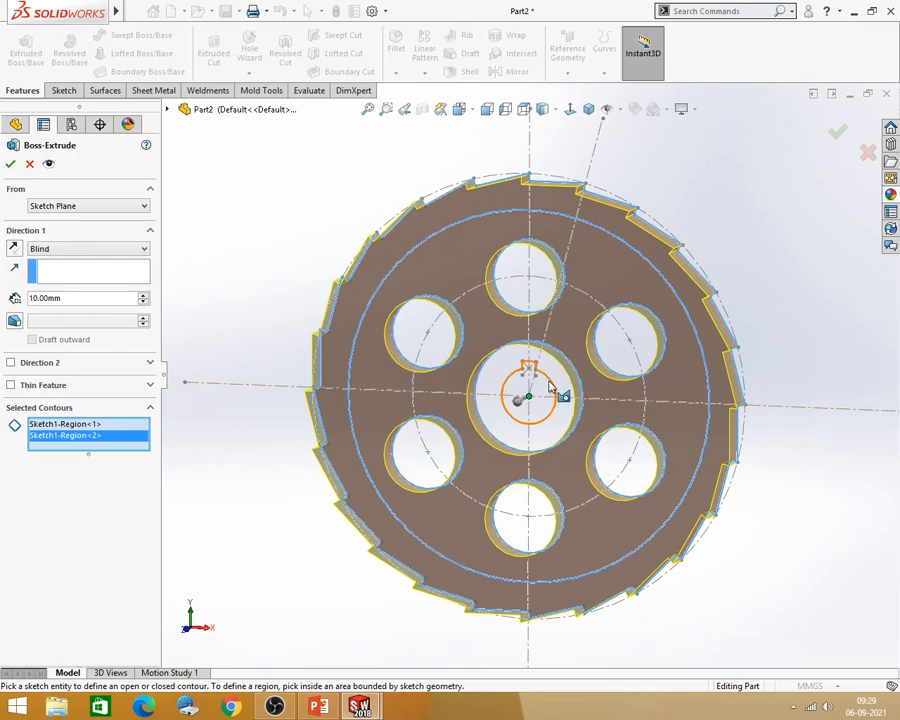
click(556, 376)
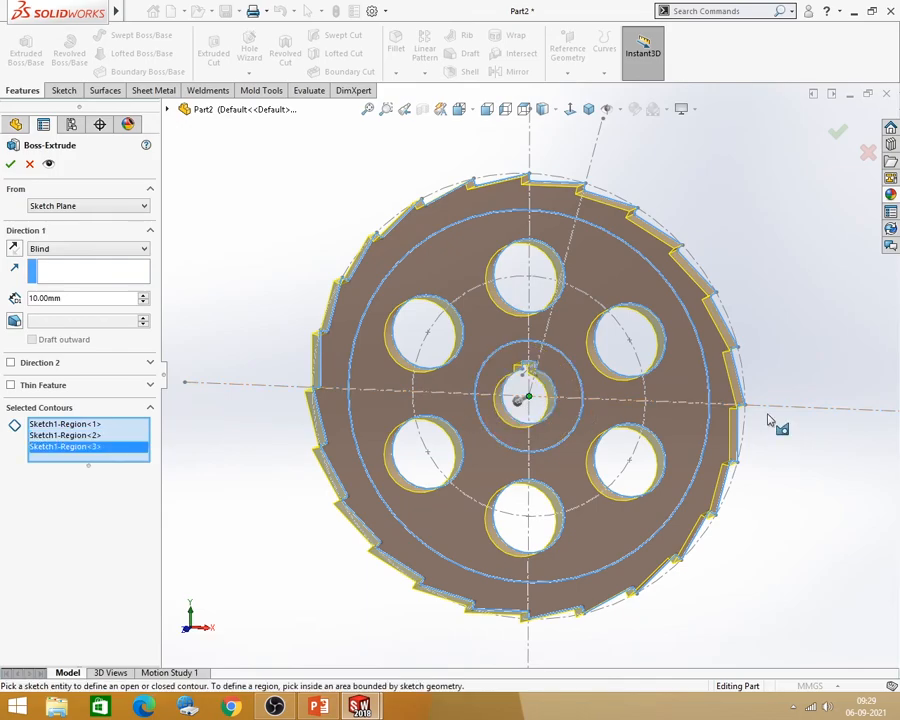
double_click(81, 299)
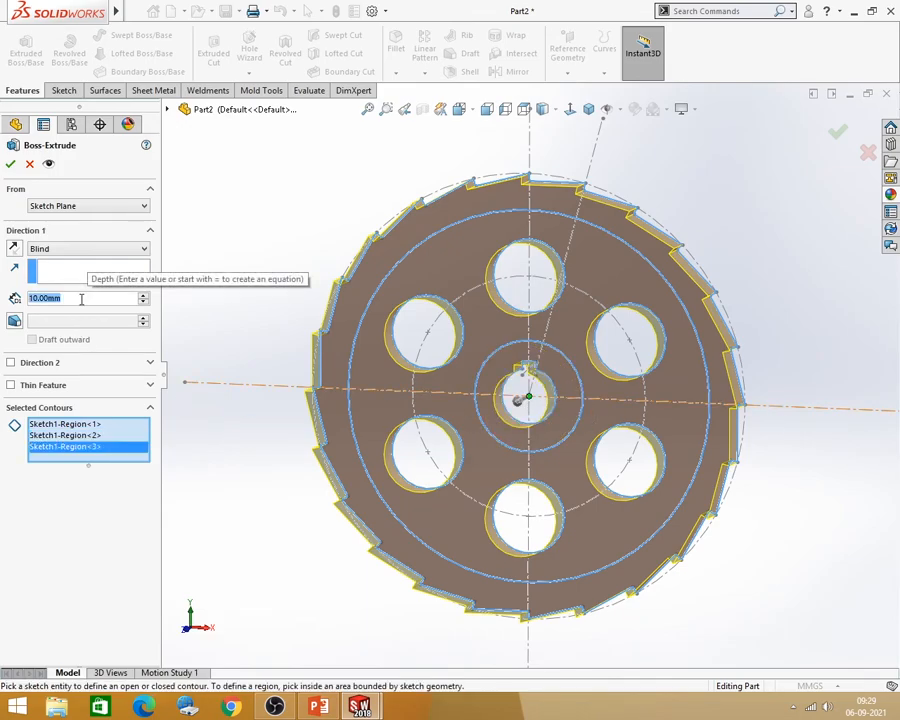
text(5)
key(Return)
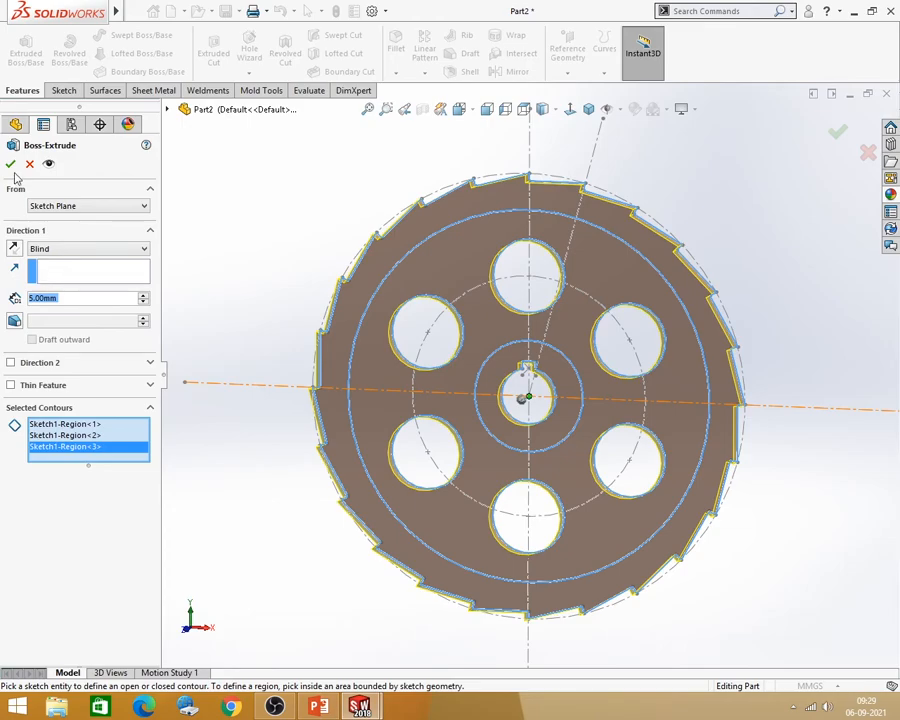
middle_drag(265, 198, 283, 207)
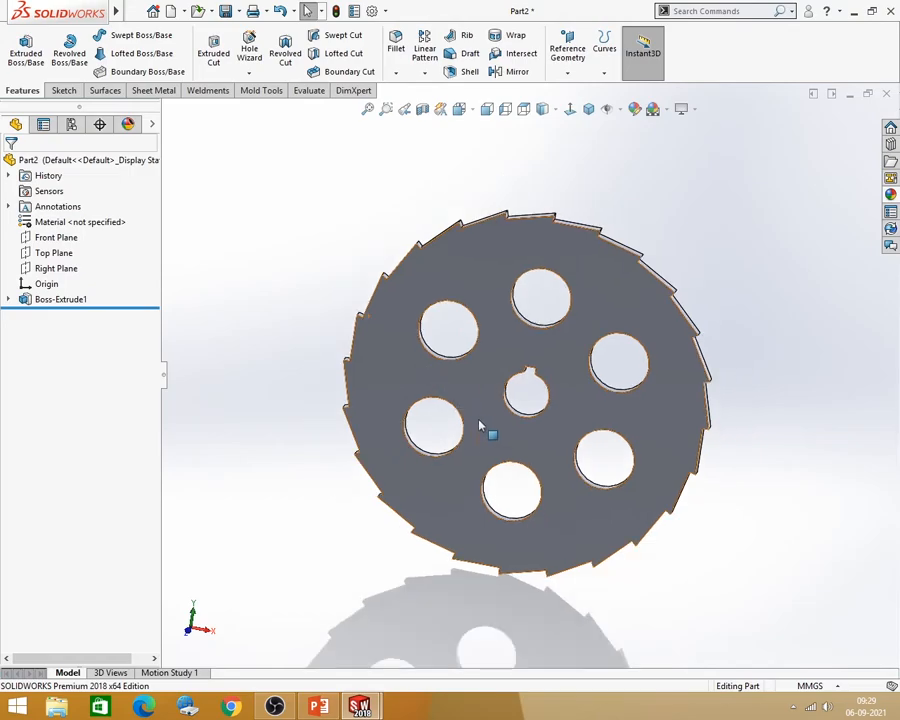
mouse_move(480, 427)
middle_down()
mouse_move(488, 372)
mouse_move(478, 394)
mouse_move(452, 404)
mouse_move(479, 398)
mouse_move(480, 408)
middle_up()
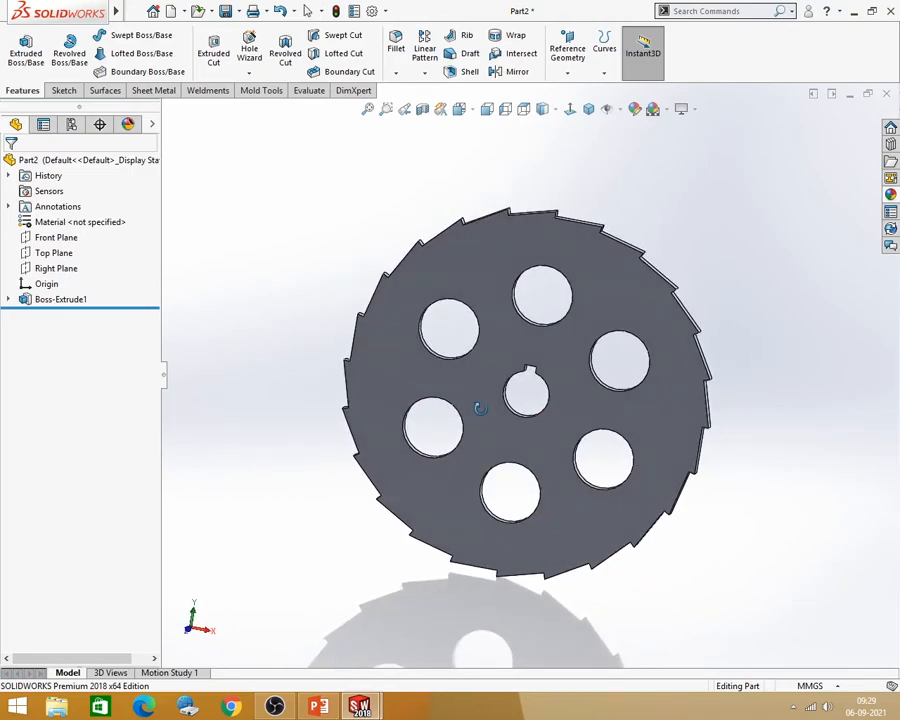